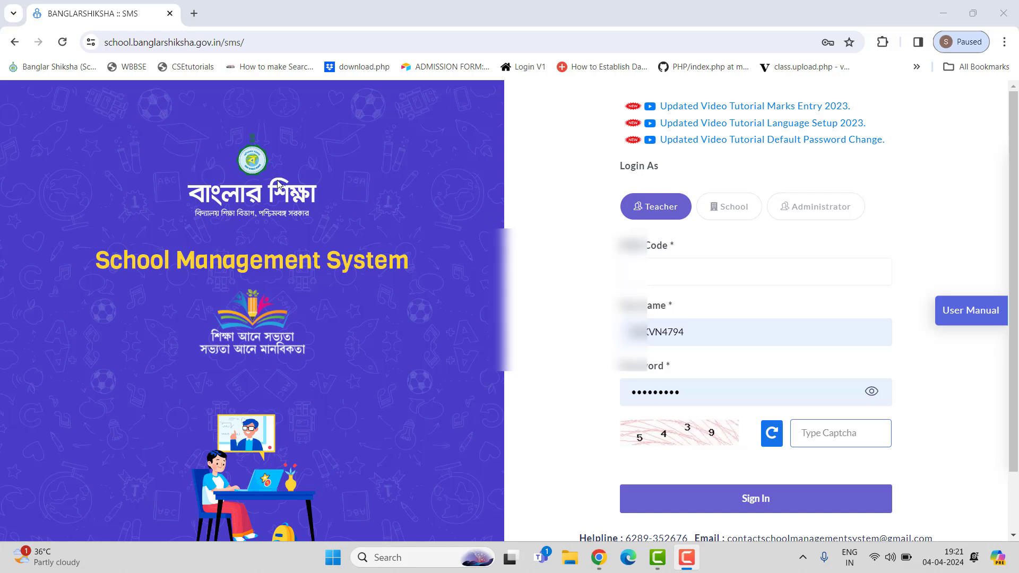
Step: Choose the School login role and enter the school code
left_click(736, 210)
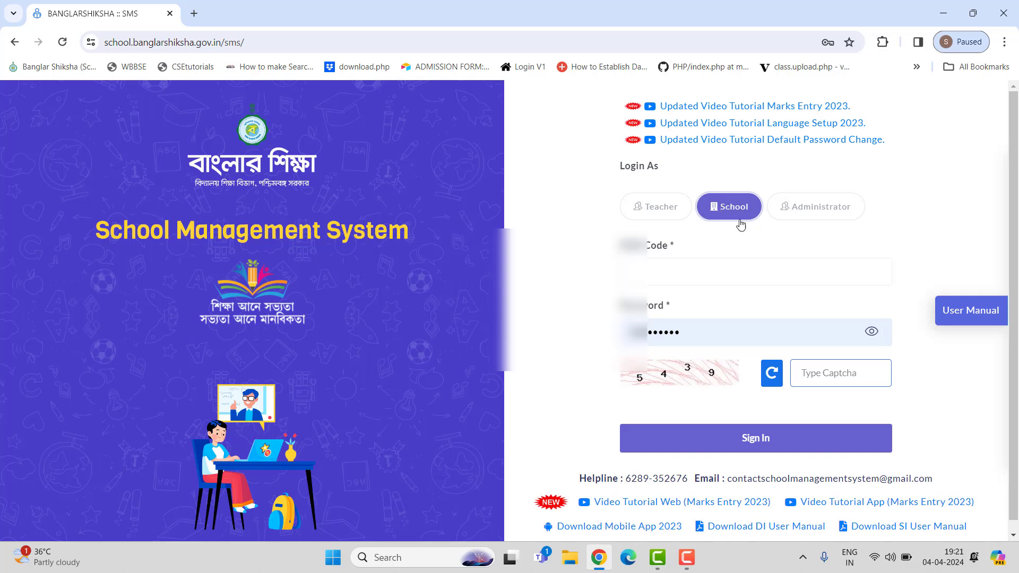
left_click(679, 282)
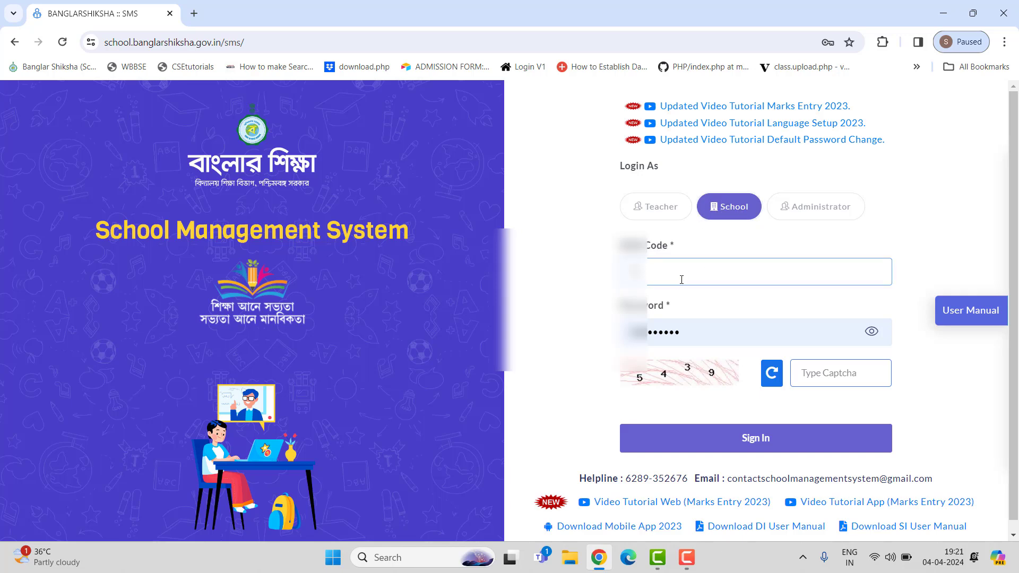
type("31407604")
Step: Enter the displayed captcha, sign in, and dismiss the instructions notice
left_click(835, 375)
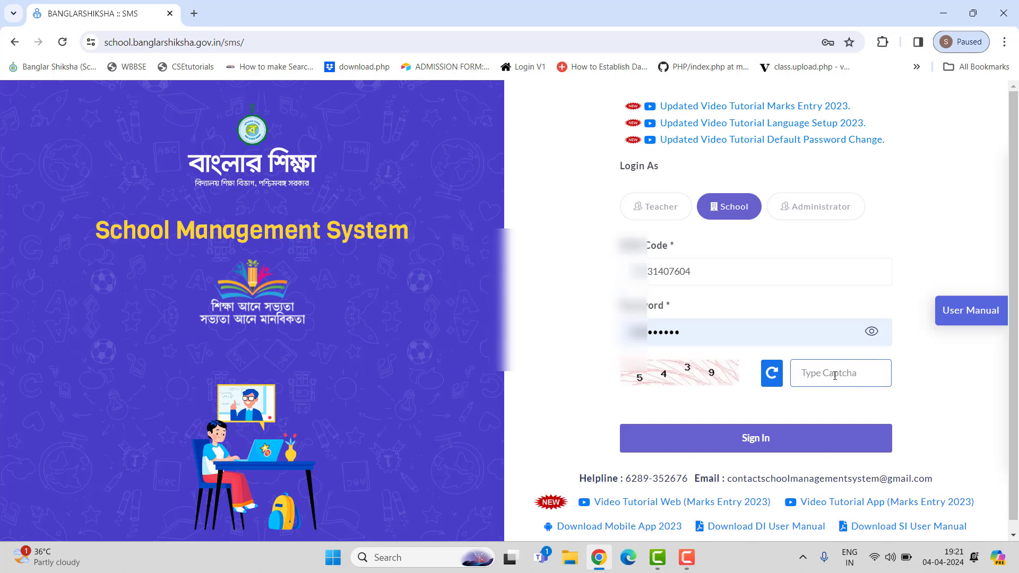
type("5439")
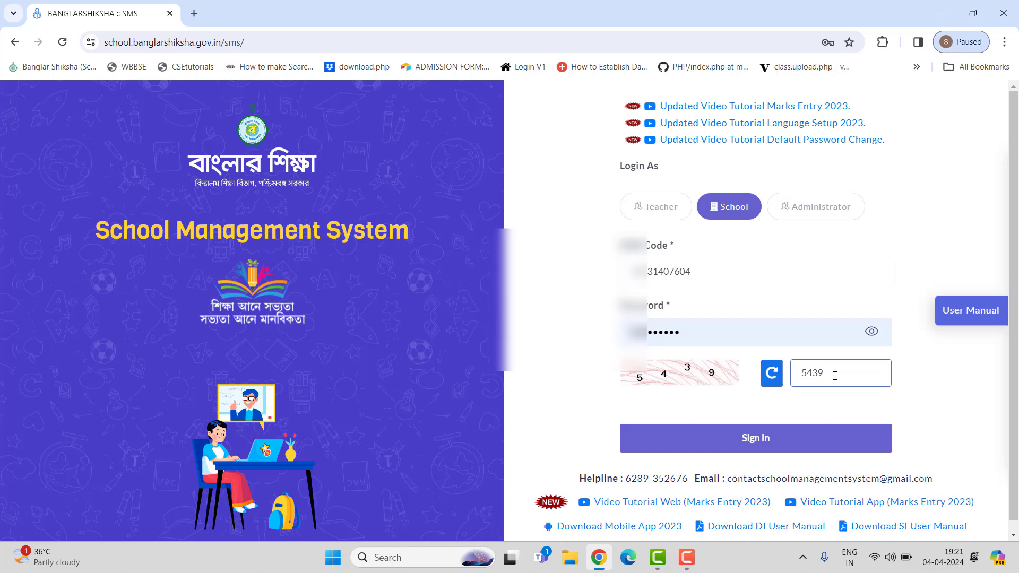
left_click(777, 441)
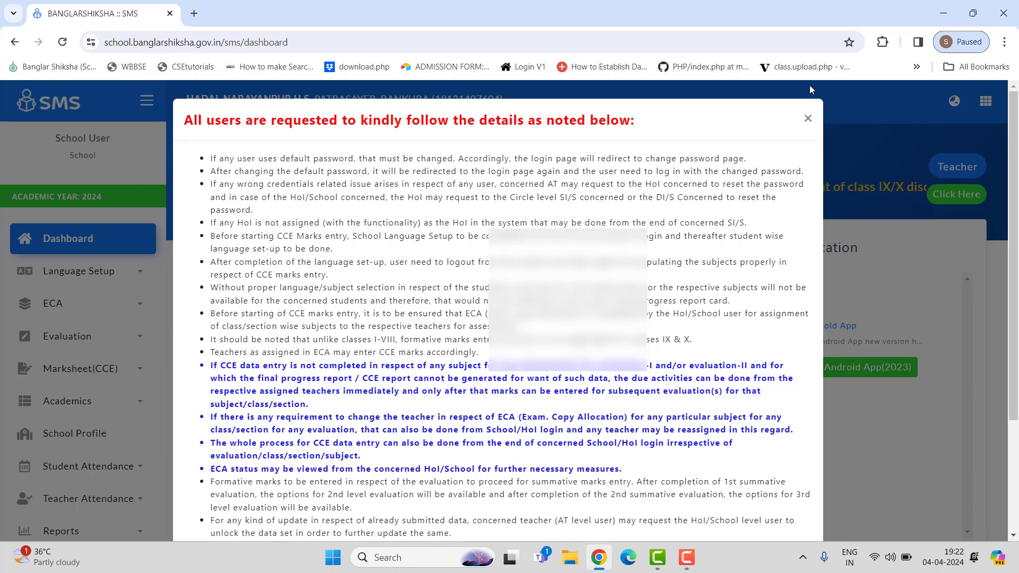
left_click(808, 120)
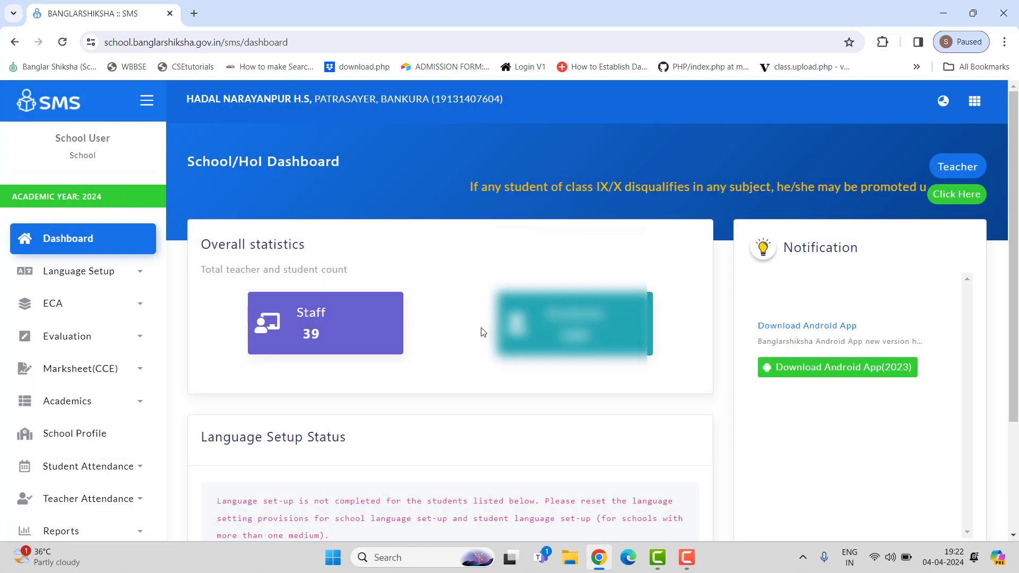
Step: Open the Class Teacher page under ECA
scroll(482, 332, "down", 3)
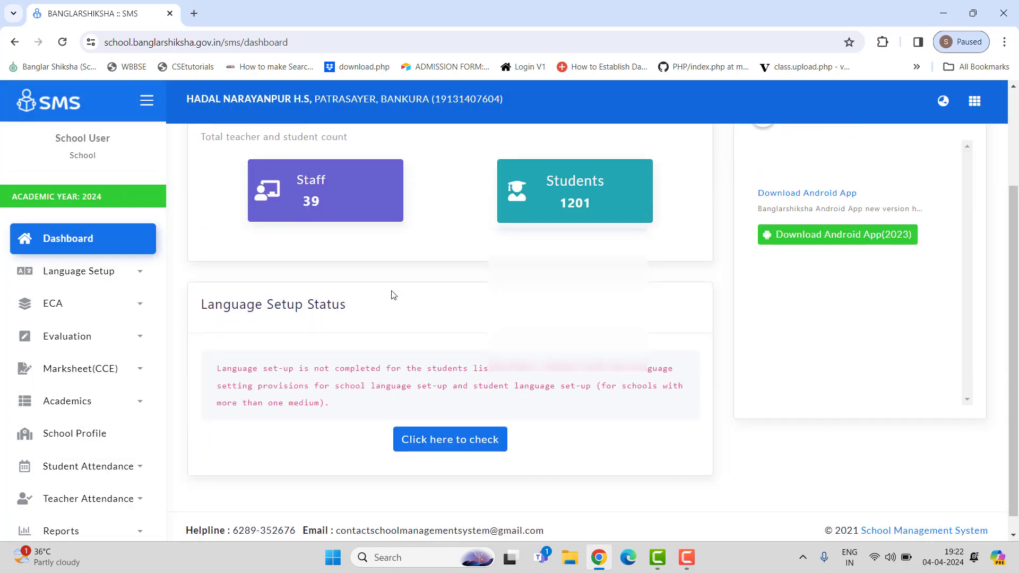
left_click(78, 319)
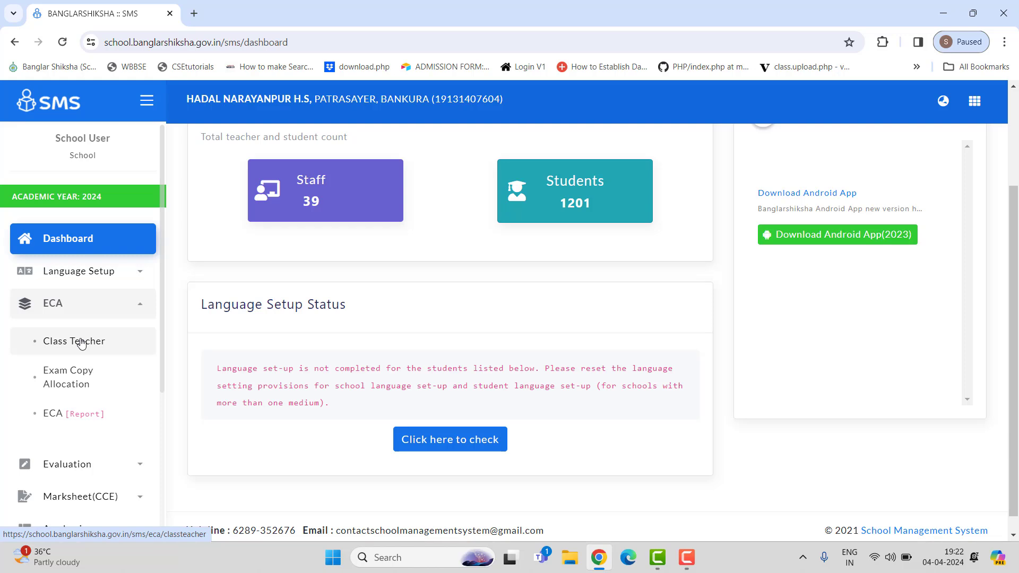
left_click(82, 344)
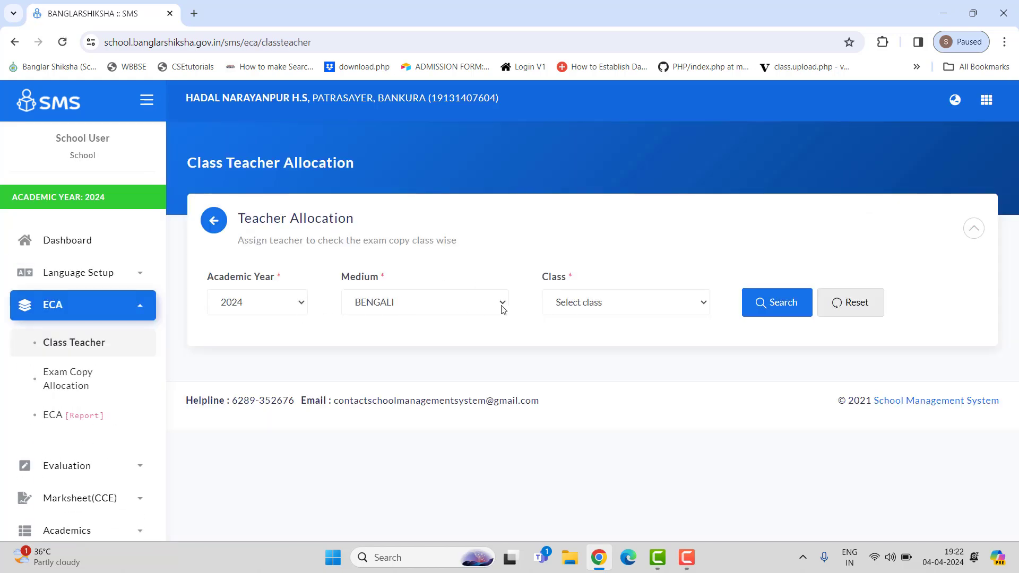
Step: Select class V and search for its class teacher allocations
left_click(620, 308)
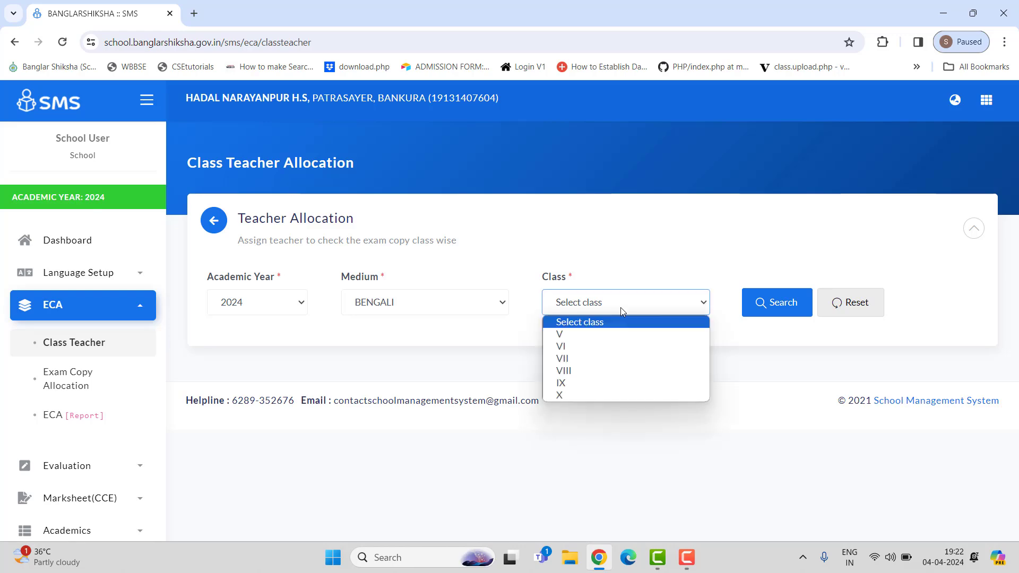
left_click(593, 338)
left_click(756, 310)
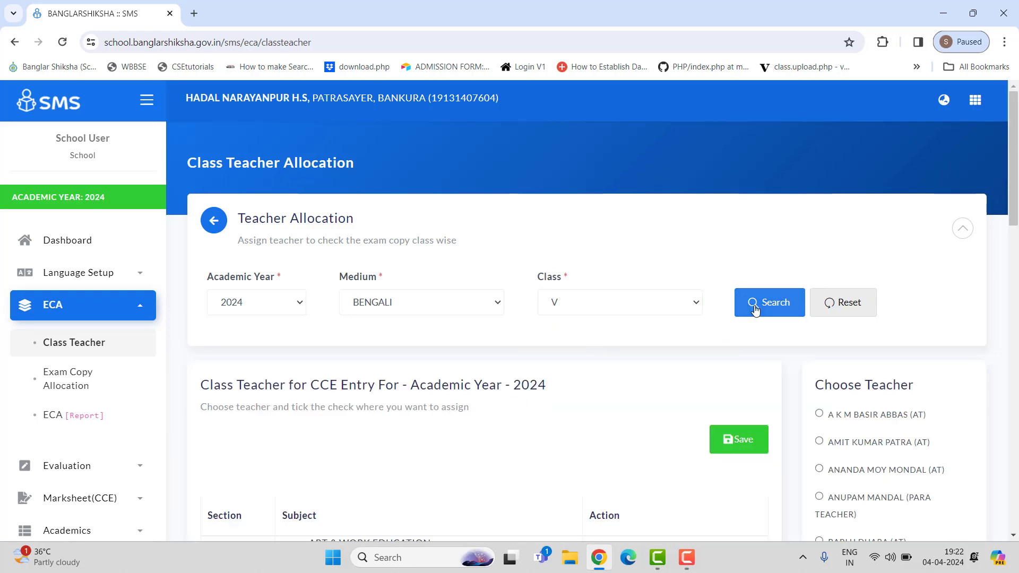
Step: Choose a teacher from the Choose Teacher list for class V
scroll(654, 339, "down", 5)
scroll(863, 292, "up", 3)
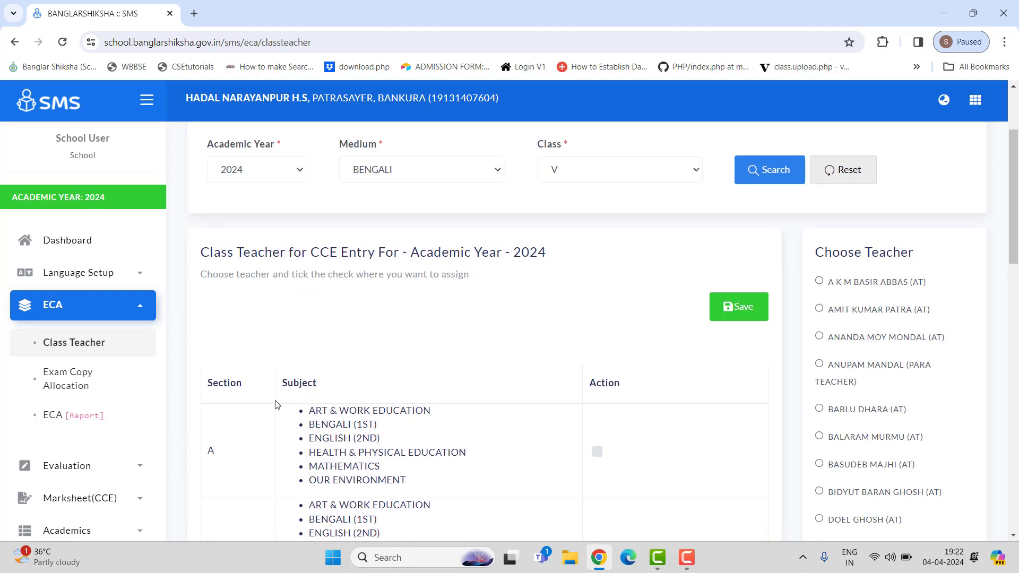
scroll(685, 429, "down", 2)
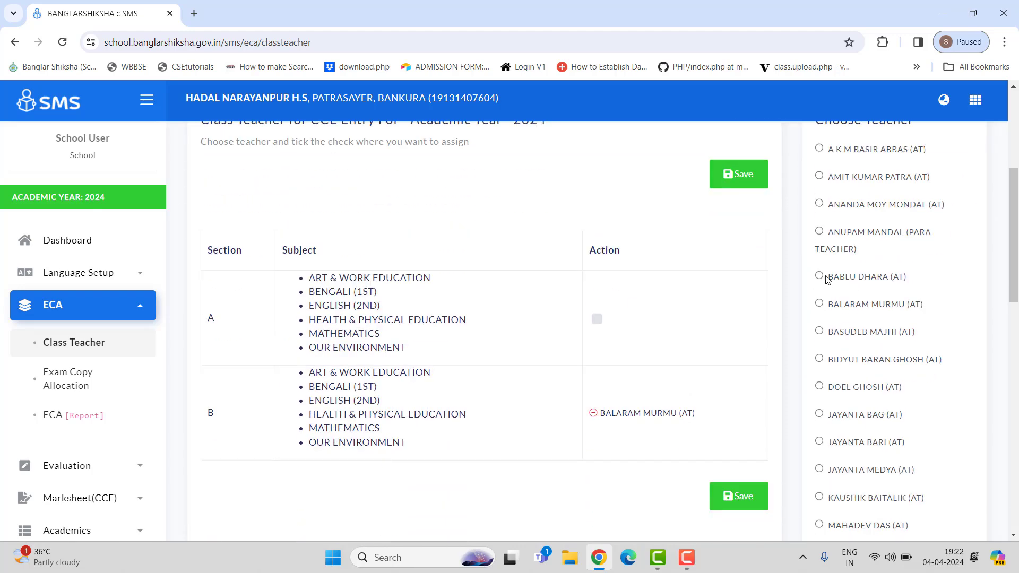
left_click(819, 275)
Step: Review the class V section table and its current class teacher assignments
scroll(950, 307, "up", 2)
scroll(875, 318, "down", 2)
scroll(647, 362, "down", 1)
scroll(647, 360, "down", 1)
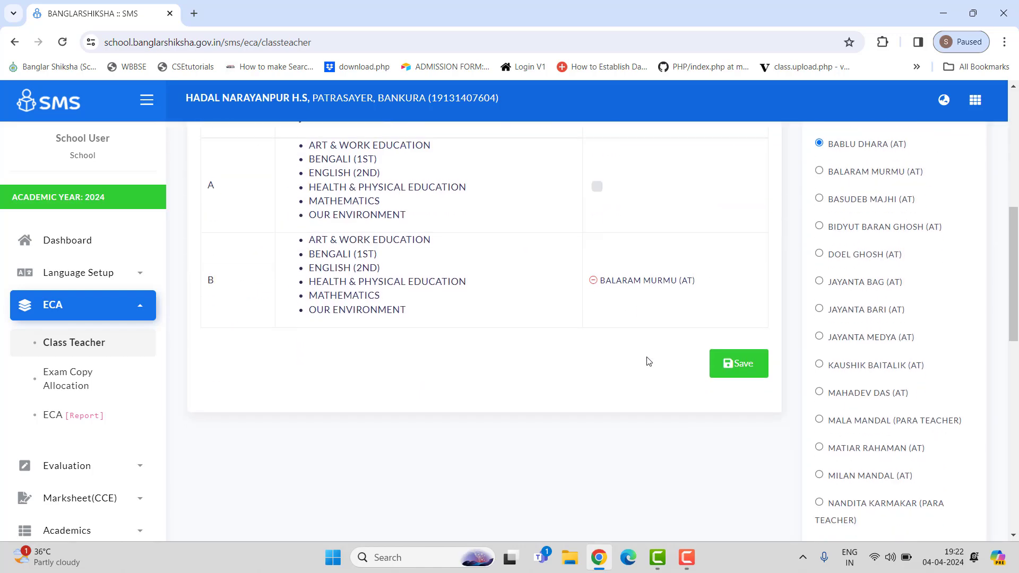
scroll(617, 362, "up", 5)
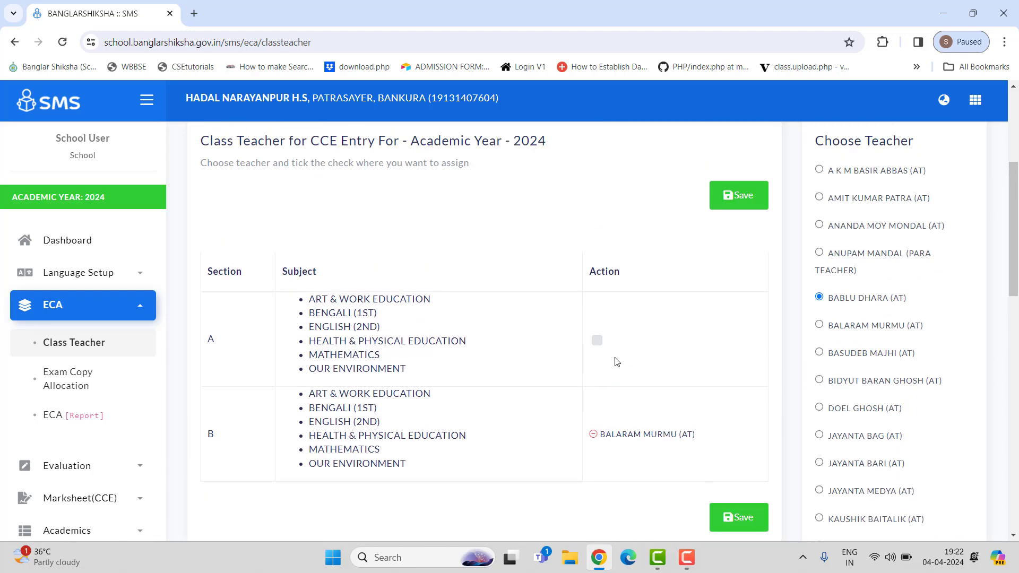
scroll(617, 360, "up", 1)
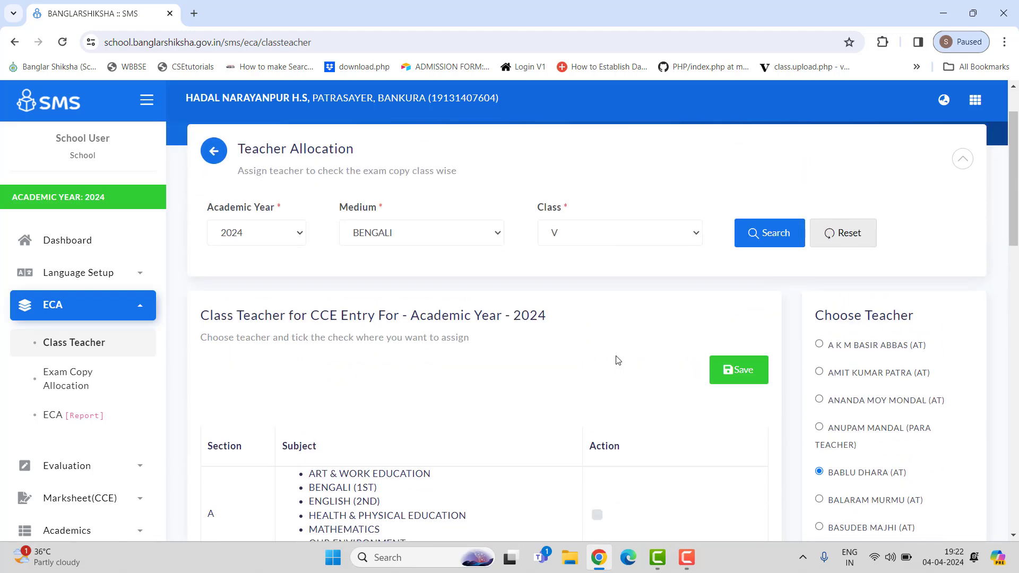
scroll(682, 392, "down", 3)
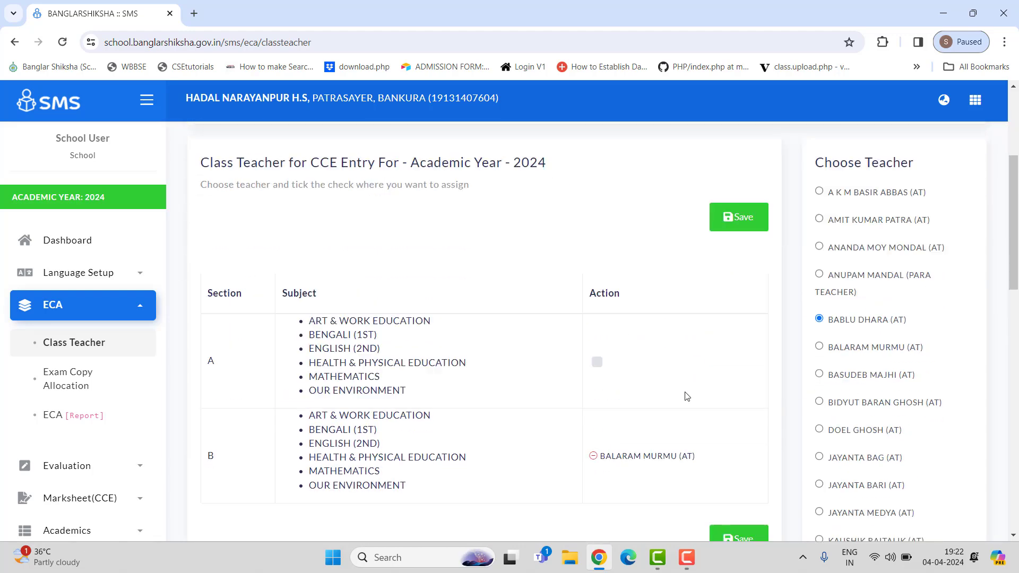
scroll(682, 392, "up", 3)
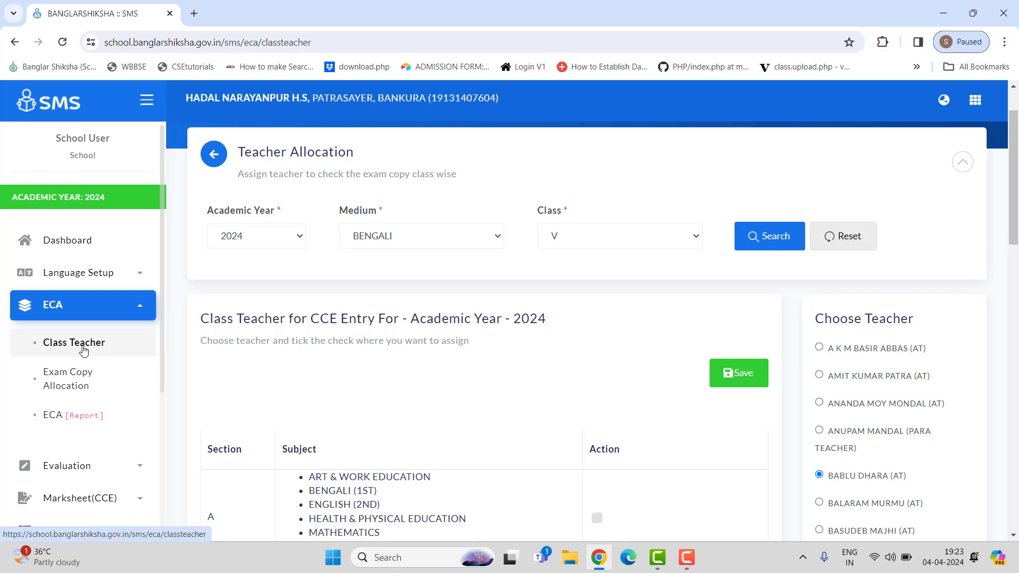
scroll(657, 326, "down", 1)
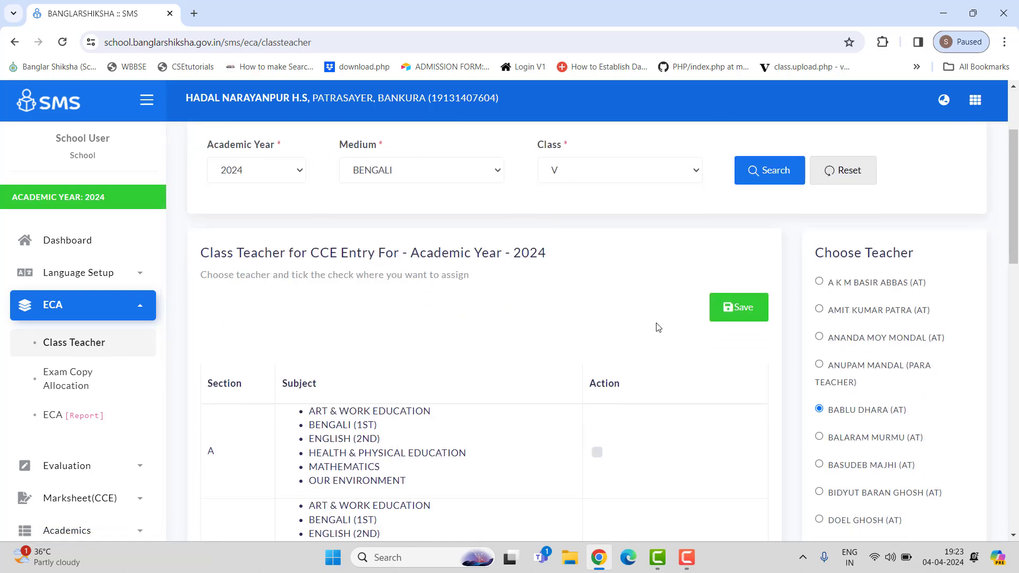
scroll(656, 326, "up", 1)
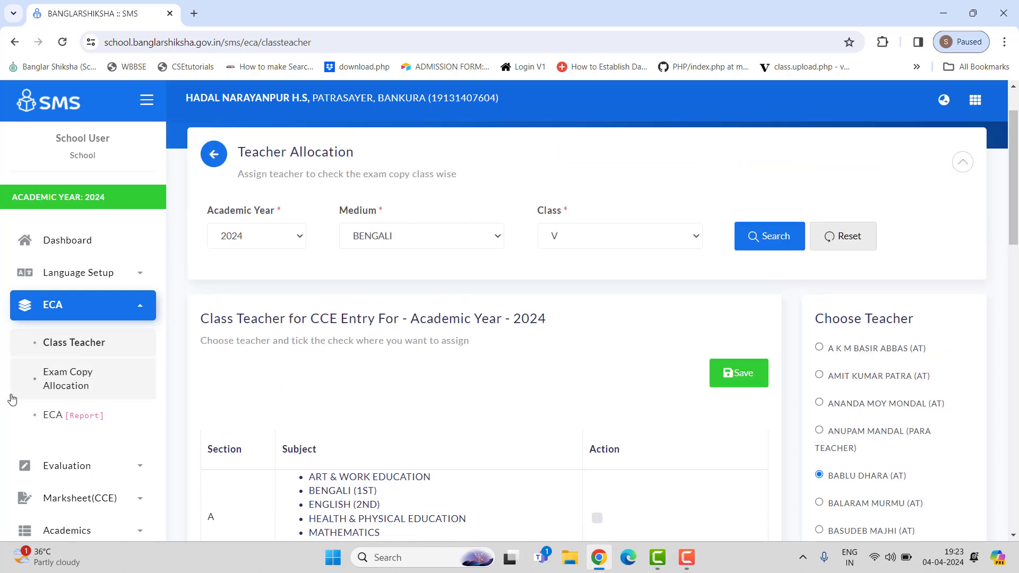
Step: Open Exam Copy Allocation and set class VII with term Evaluation-I
left_click(84, 385)
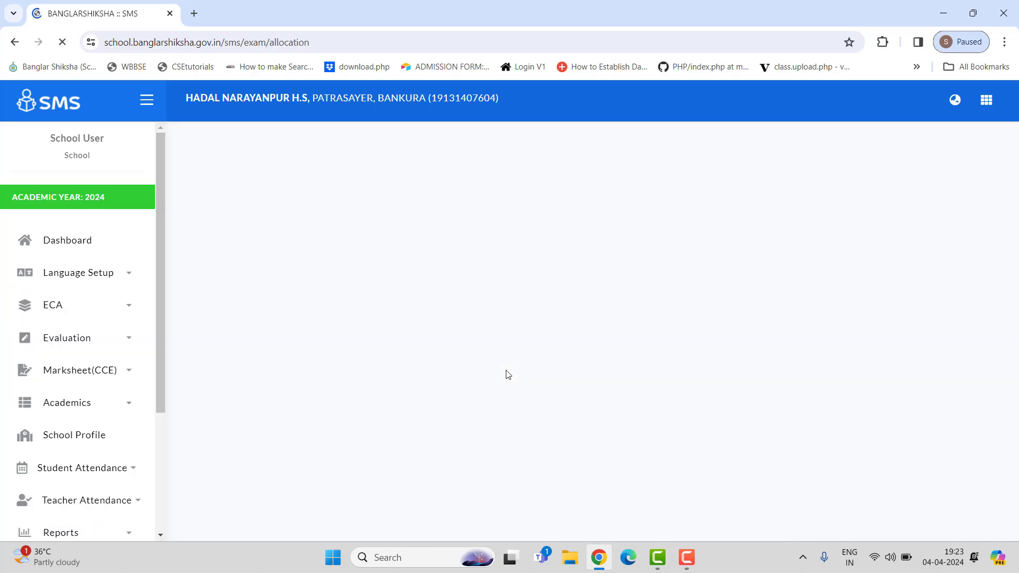
left_click(669, 304)
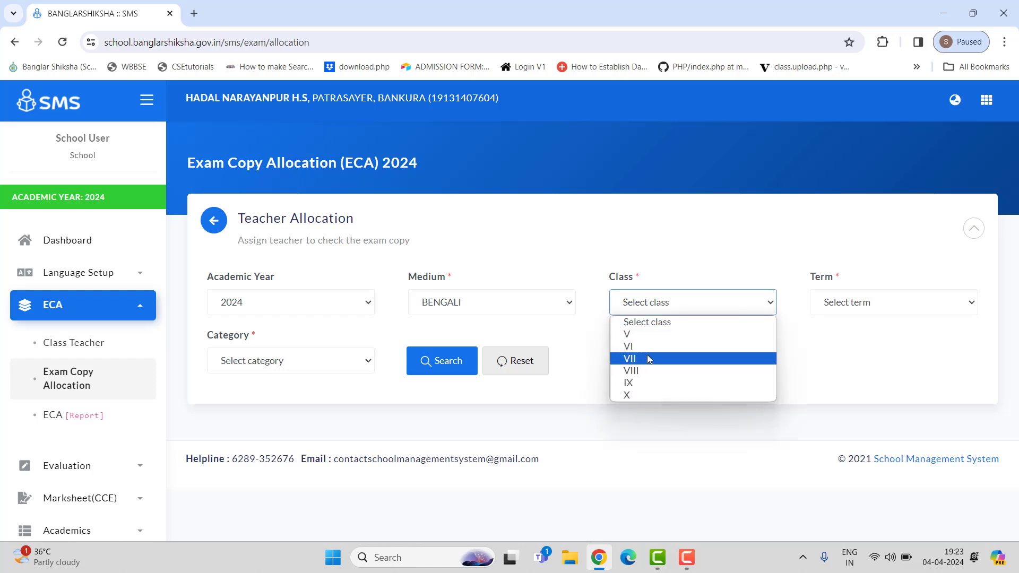
left_click(636, 346)
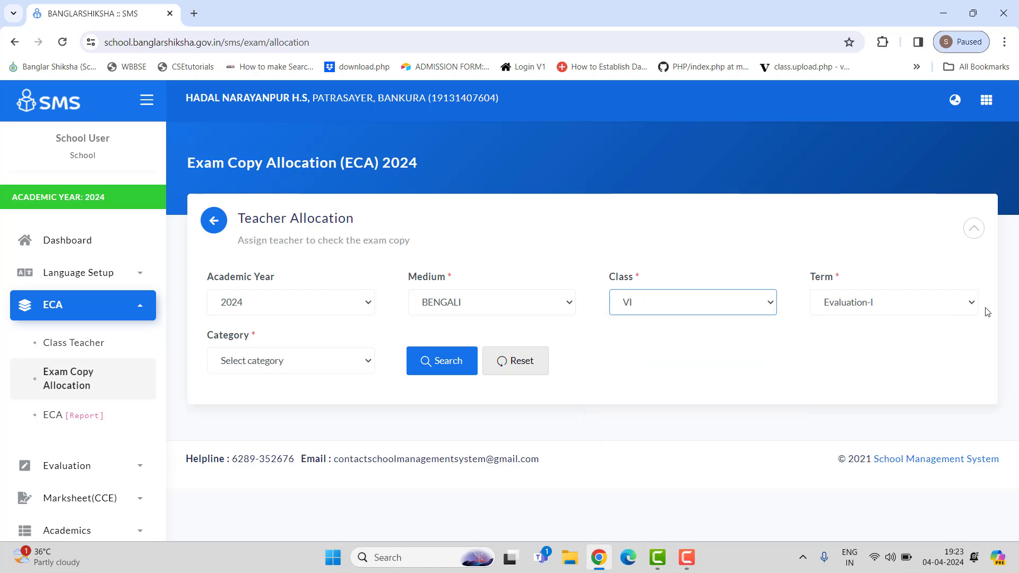
left_click(885, 311)
left_click(885, 311)
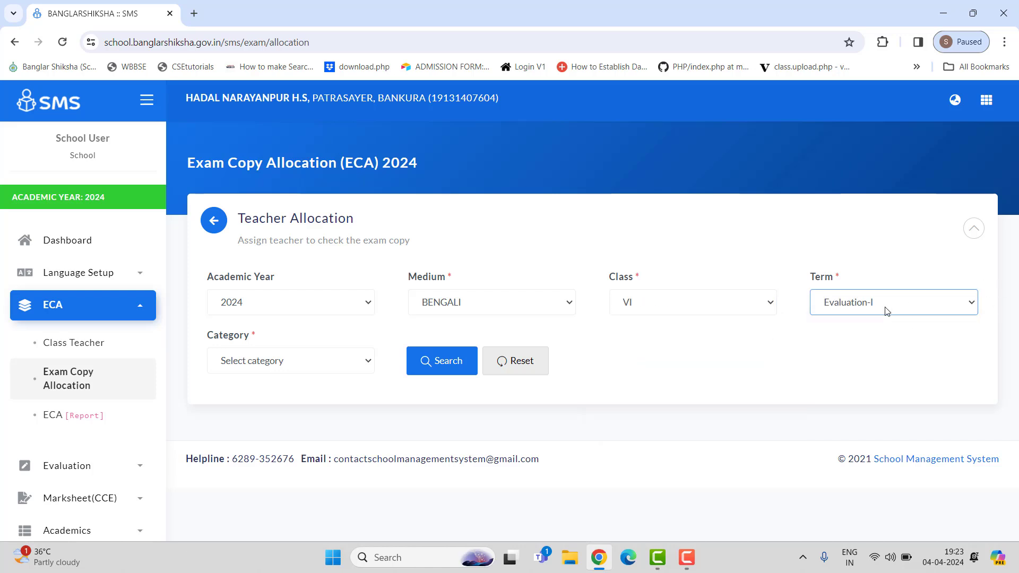
left_click(317, 370)
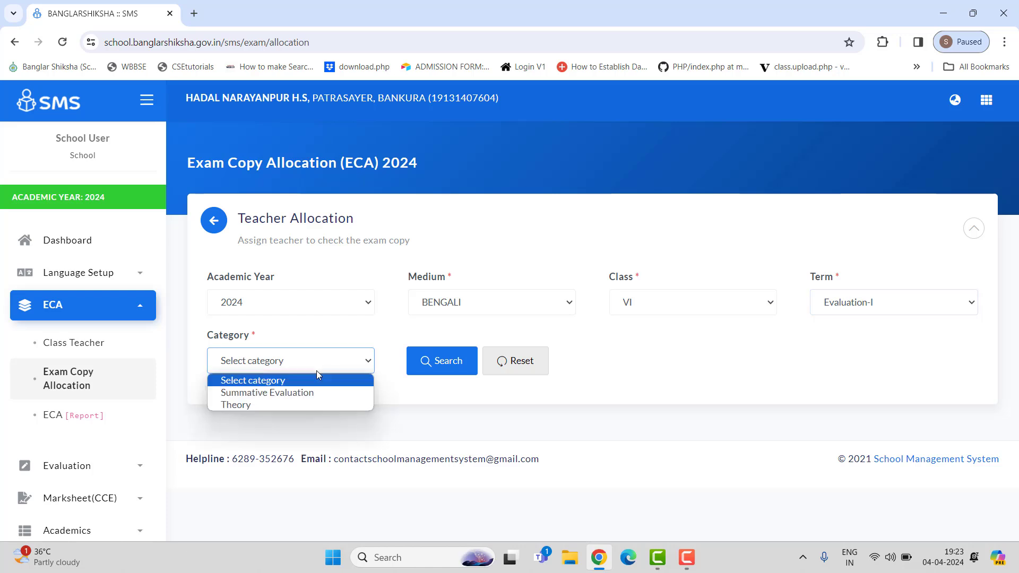
left_click(637, 311)
left_click(674, 360)
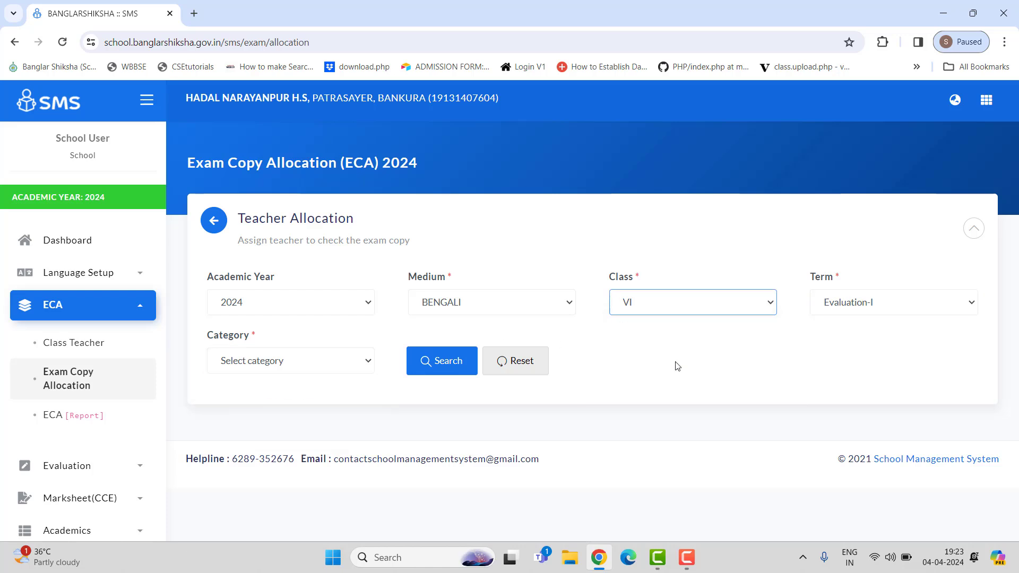
Step: Set the category to Summative Evaluation and search the allocations
left_click(256, 365)
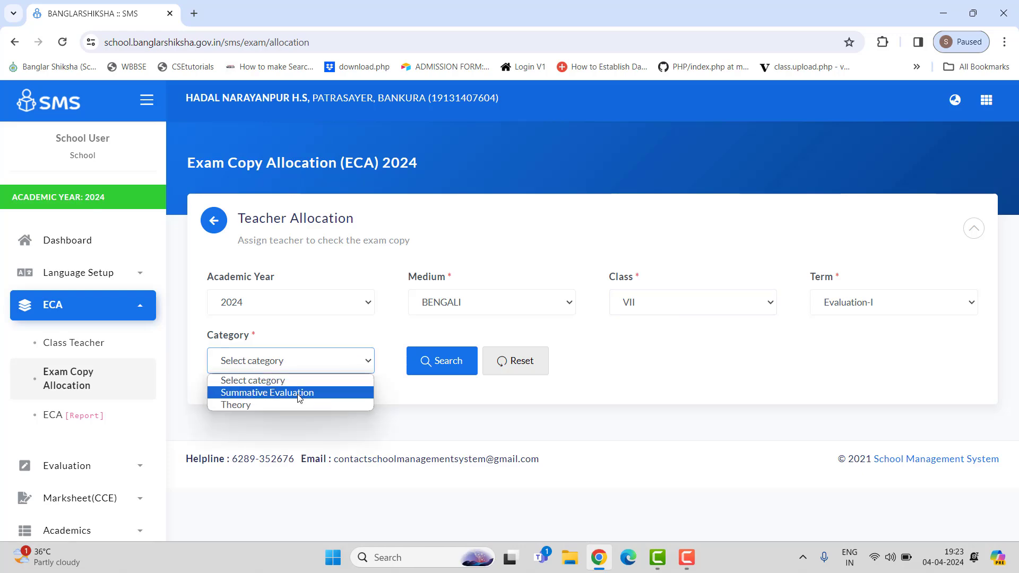
left_click(298, 394)
left_click(417, 368)
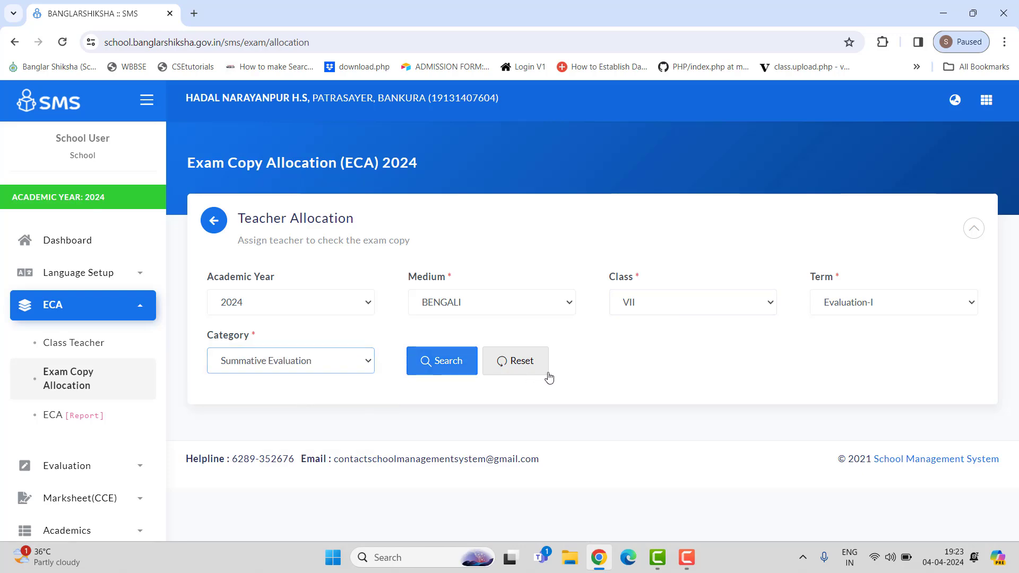
Step: Choose a teacher near the end of the Choose Teacher list
scroll(700, 407, "down", 8)
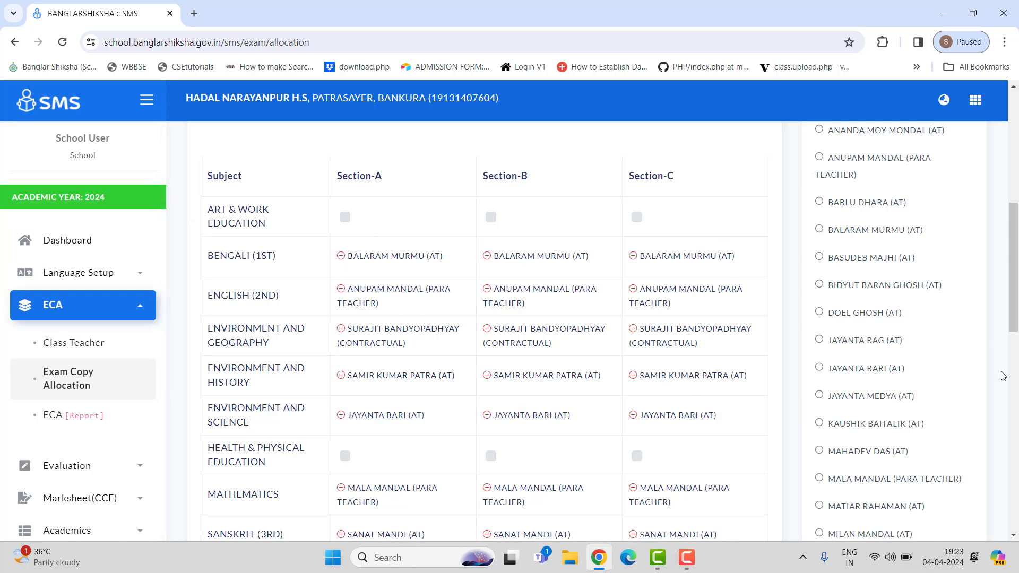
scroll(937, 400, "down", 5)
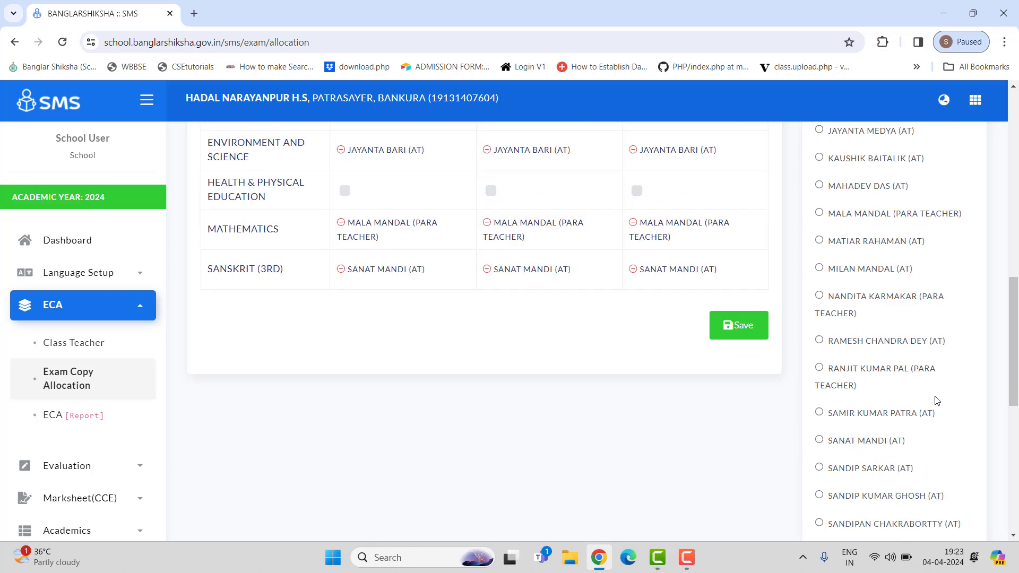
scroll(937, 400, "down", 1)
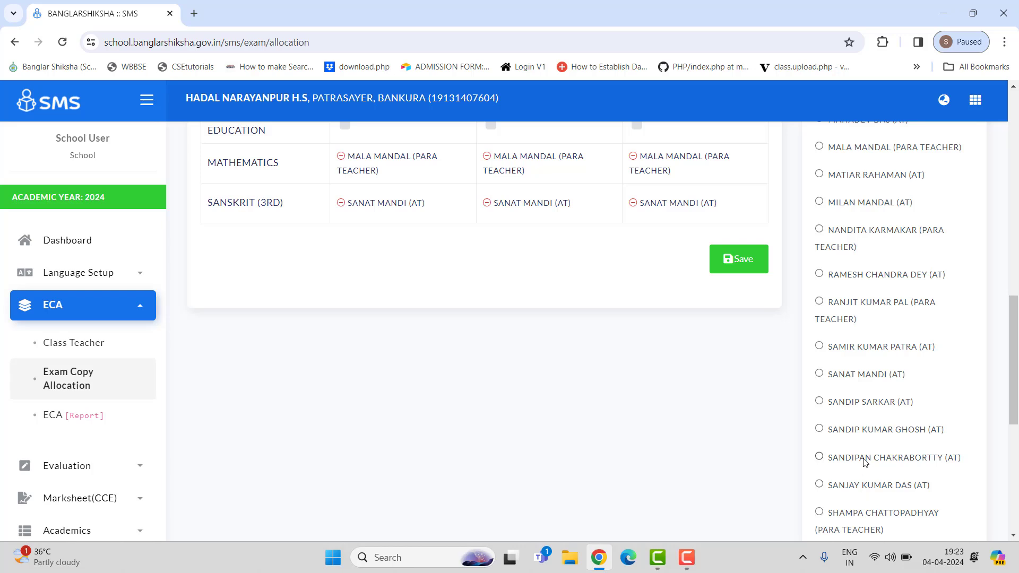
scroll(863, 462, "down", 3)
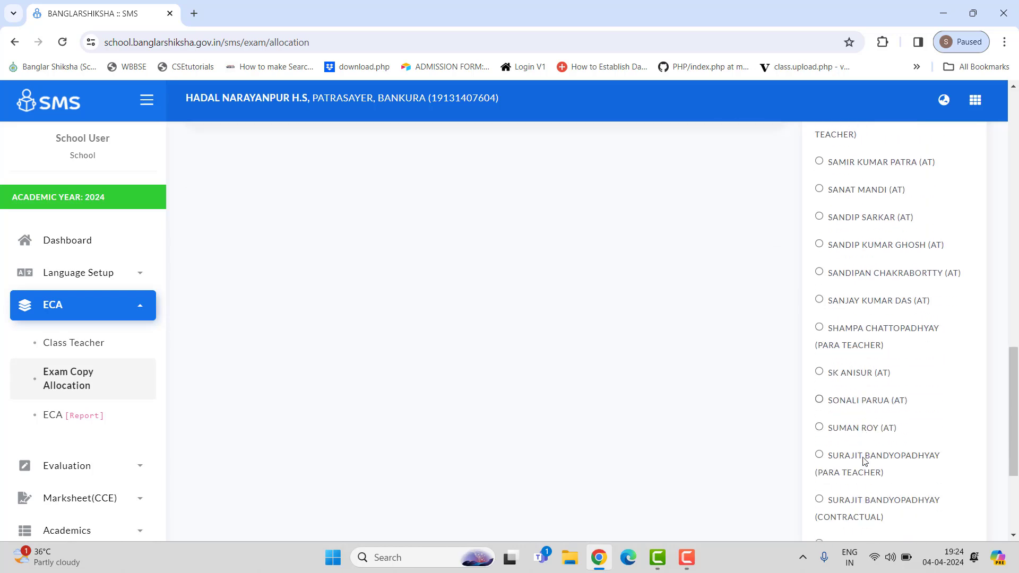
scroll(864, 462, "down", 3)
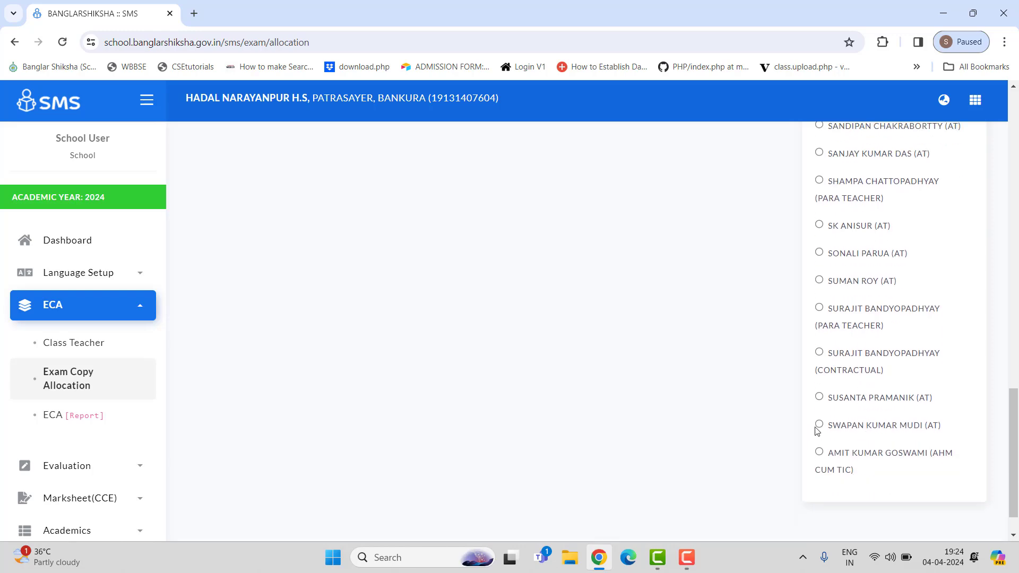
left_click(819, 425)
Step: Assign the chosen teacher to Art & Work Education for Section-A and Section-B
scroll(501, 412, "up", 8)
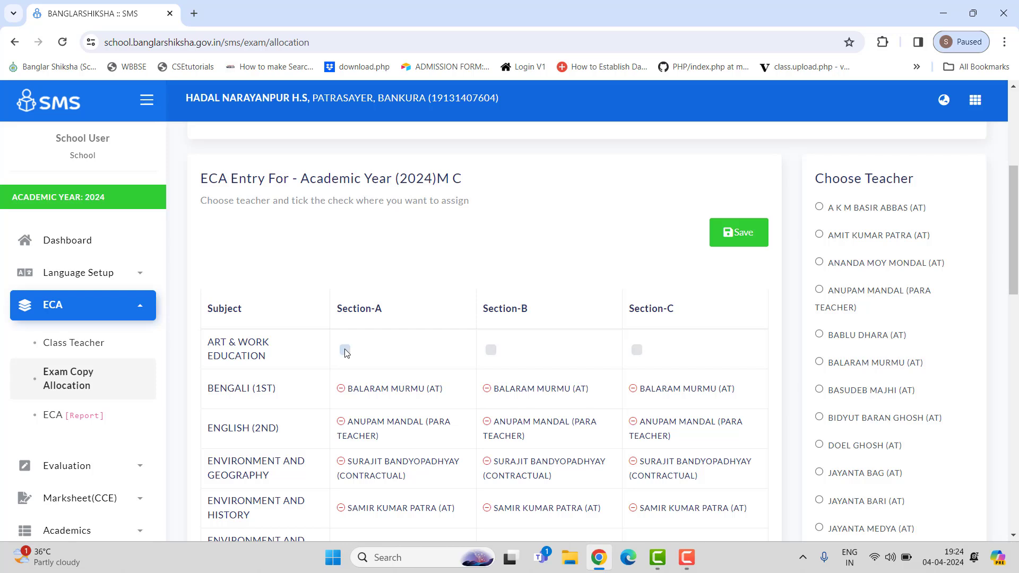
left_click(345, 351)
left_click(492, 352)
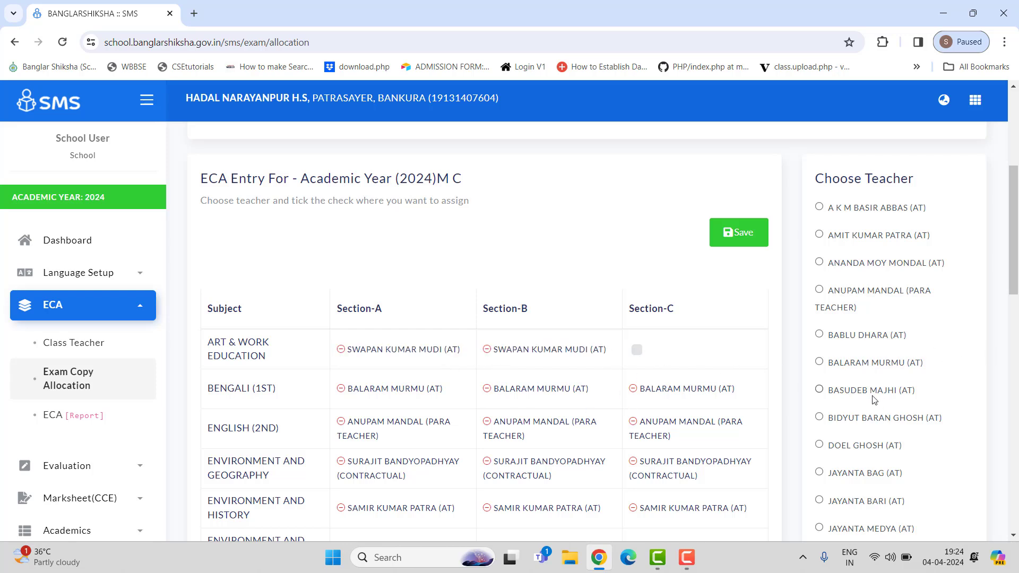
Step: Assign the chosen teacher to Art & Work Education Section-C and to Health & Physical Education for all three sections
left_click(637, 351)
scroll(576, 384, "down", 3)
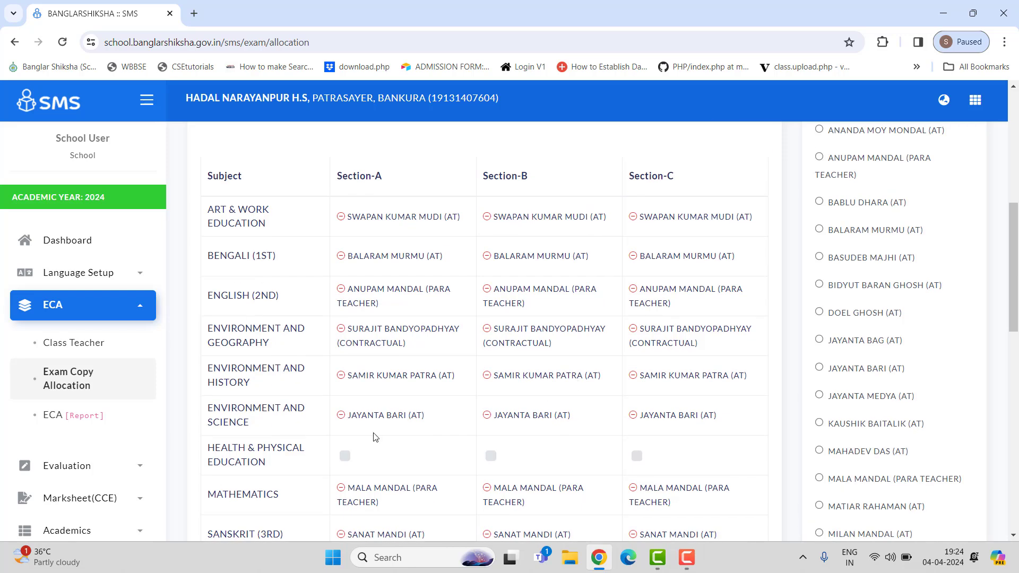
left_click(345, 456)
left_click(490, 457)
left_click(637, 456)
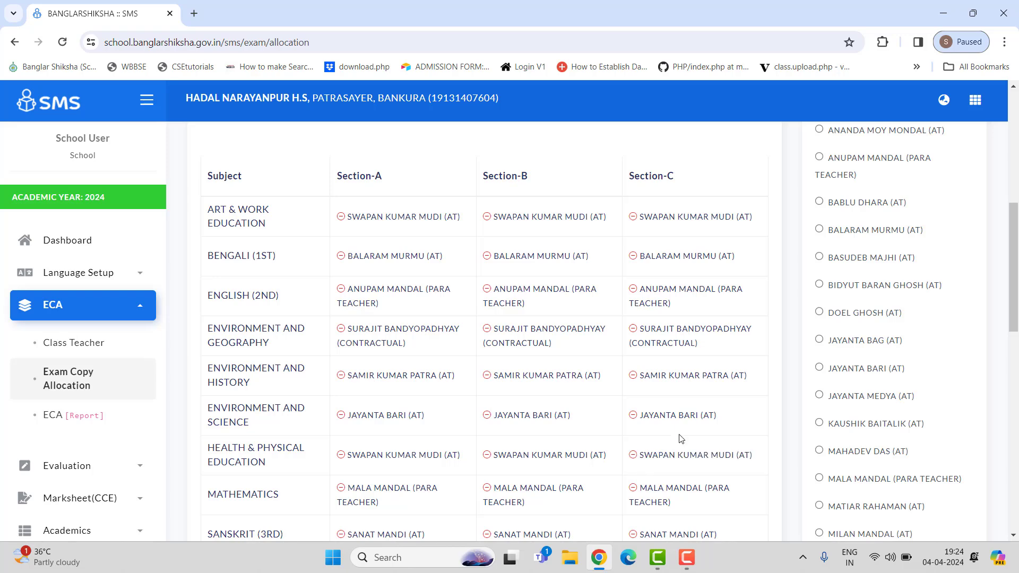
Step: Save the class VII exam copy allocations and acknowledge the confirmation
scroll(680, 438, "down", 5)
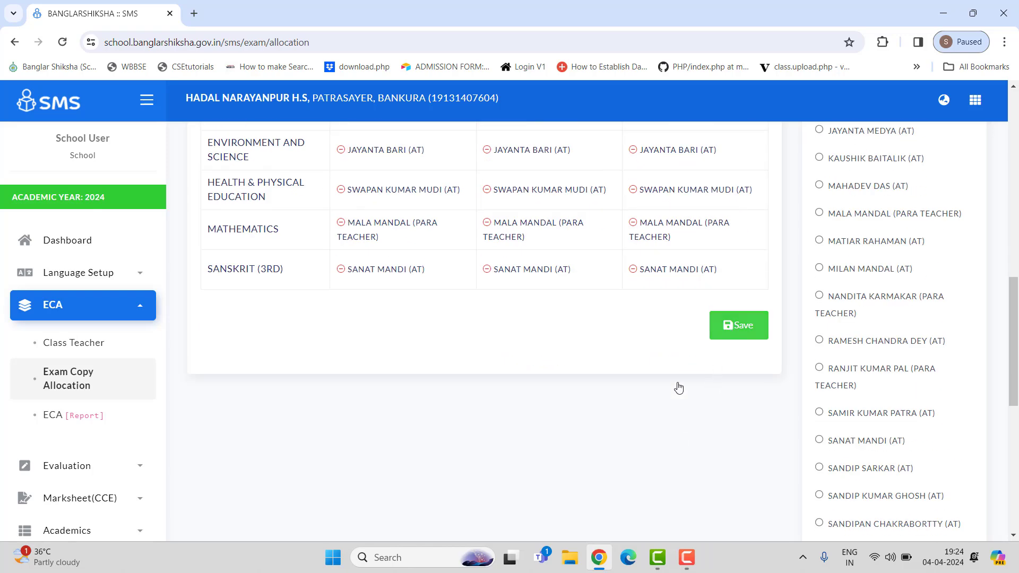
scroll(611, 413, "up", 2)
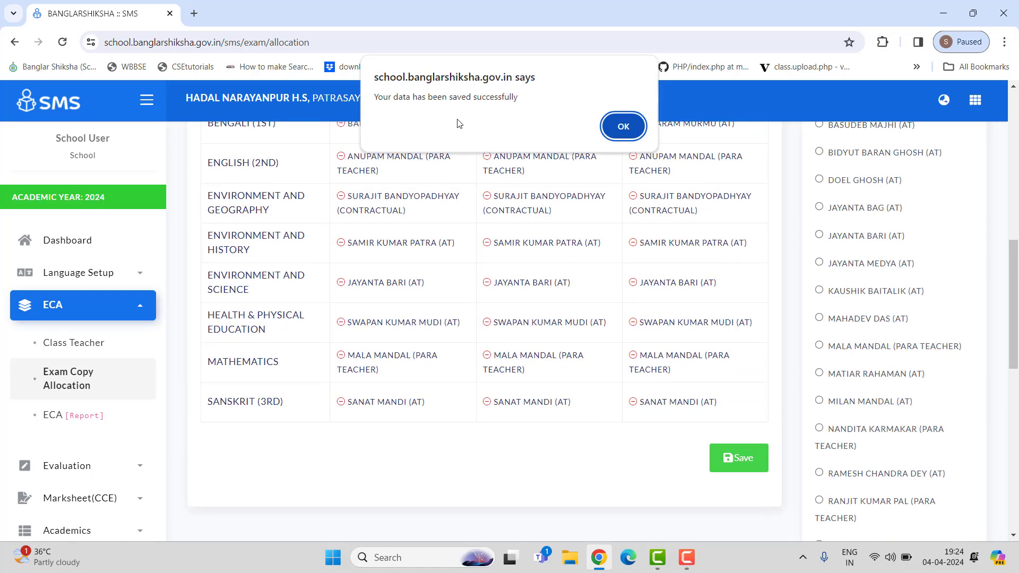
left_click(620, 127)
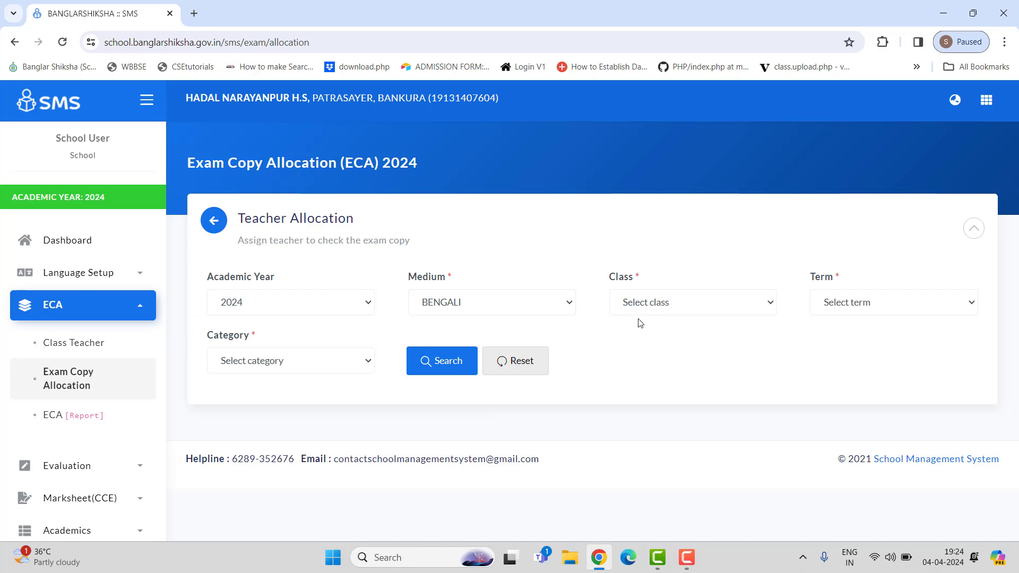
Step: Set the class to VI with term Evaluation-I in Exam Copy Allocation
left_click(739, 306)
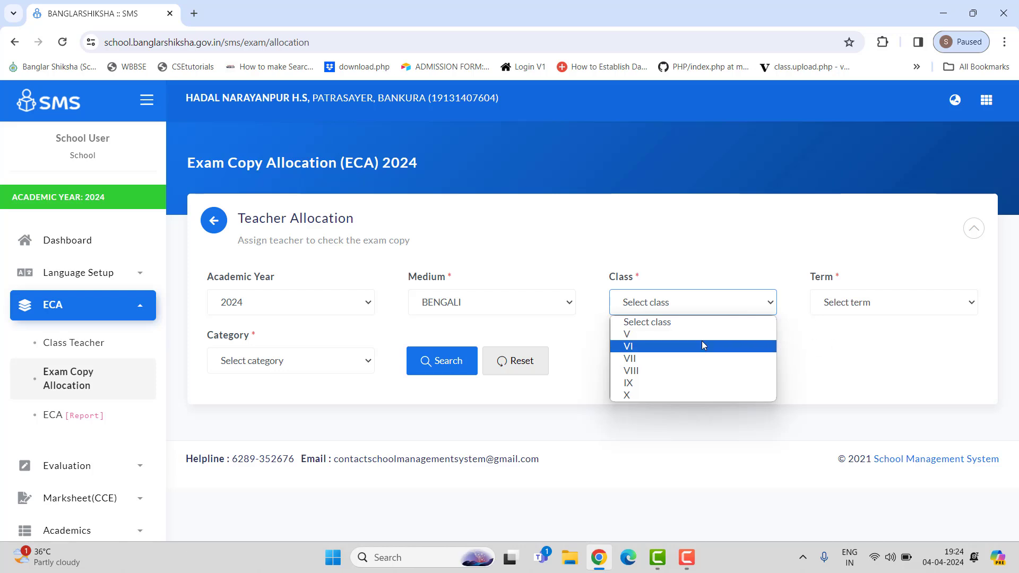
left_click(865, 398)
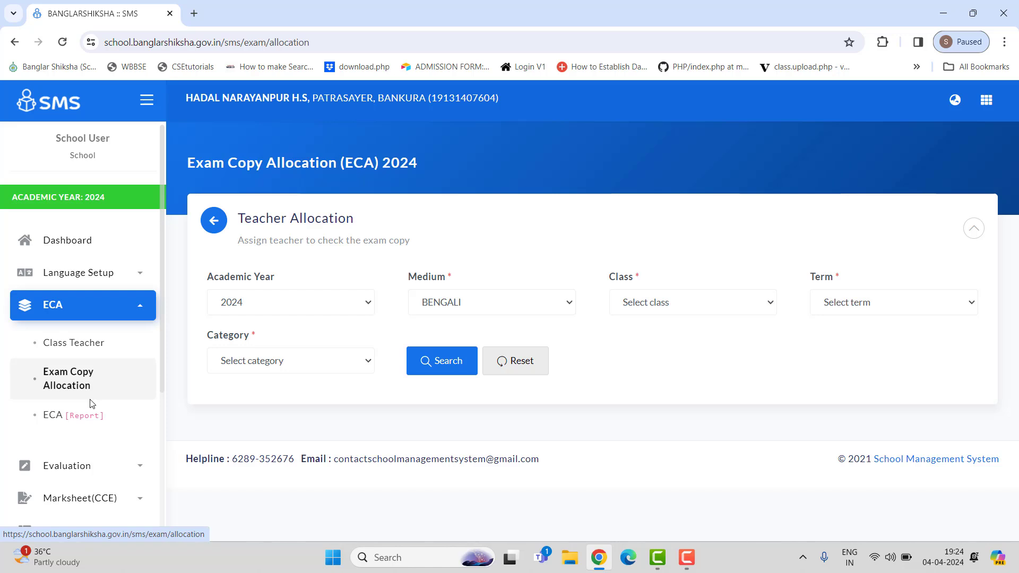
left_click(691, 306)
left_click(655, 343)
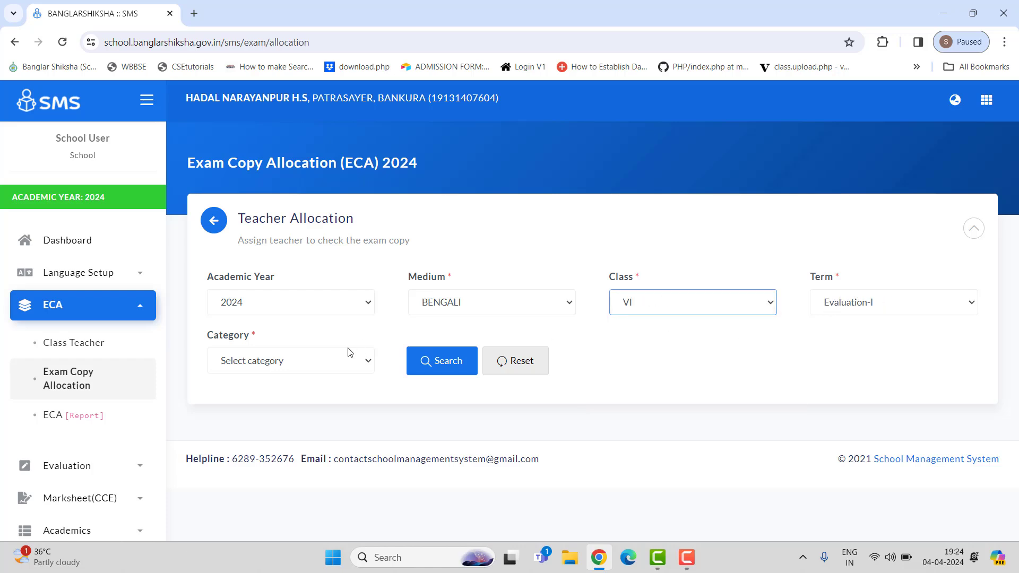
Step: Set the category to Summative Evaluation and search the class VI allocations
left_click(353, 360)
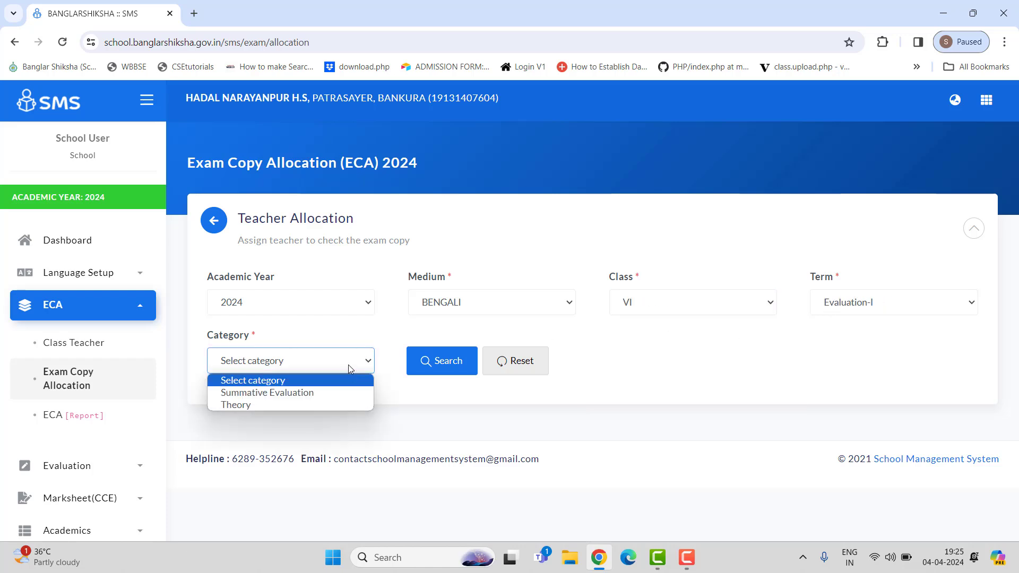
left_click(324, 390)
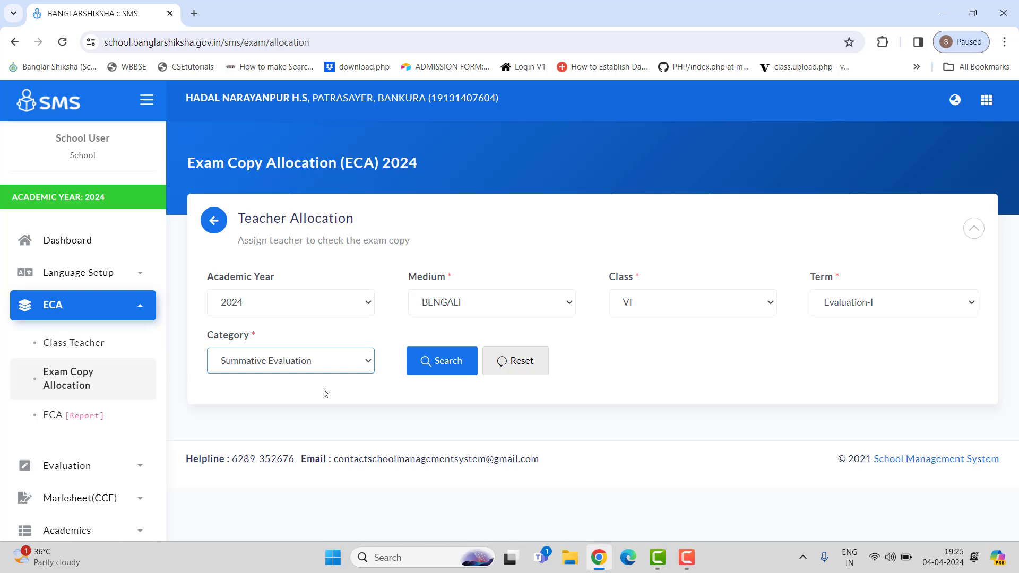
left_click(461, 360)
scroll(667, 365, "down", 6)
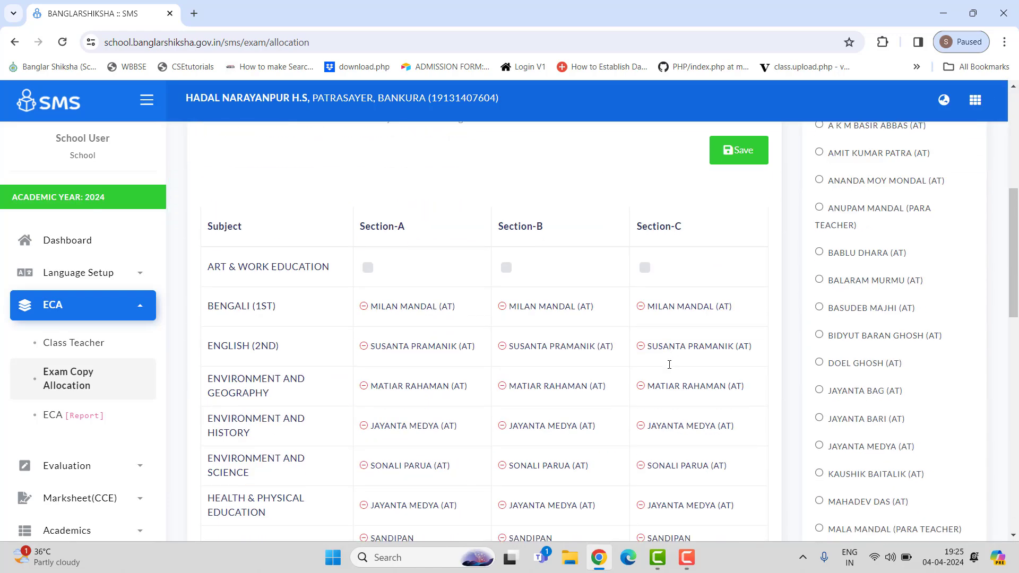
scroll(345, 438, "down", 2)
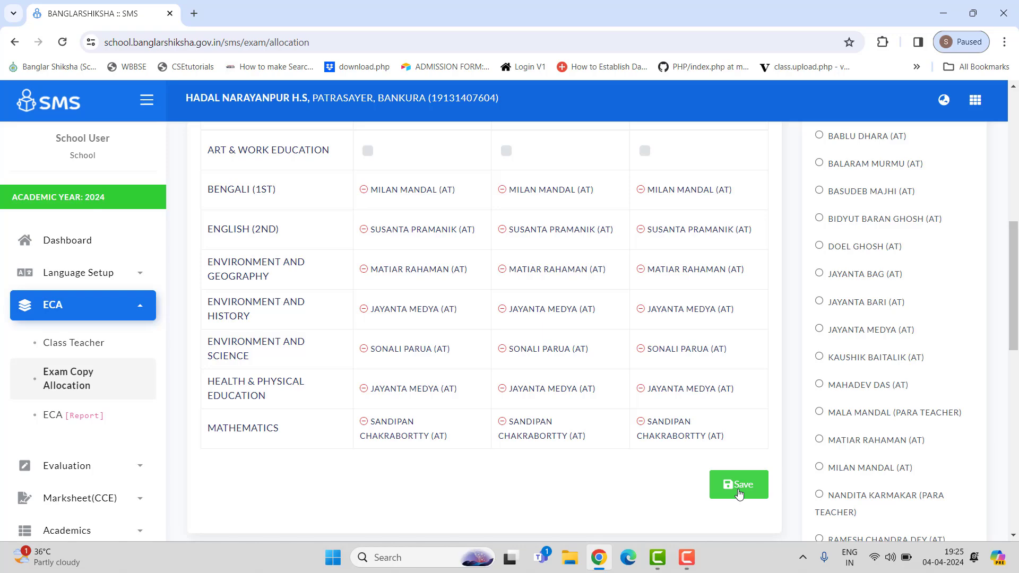
left_click(695, 560)
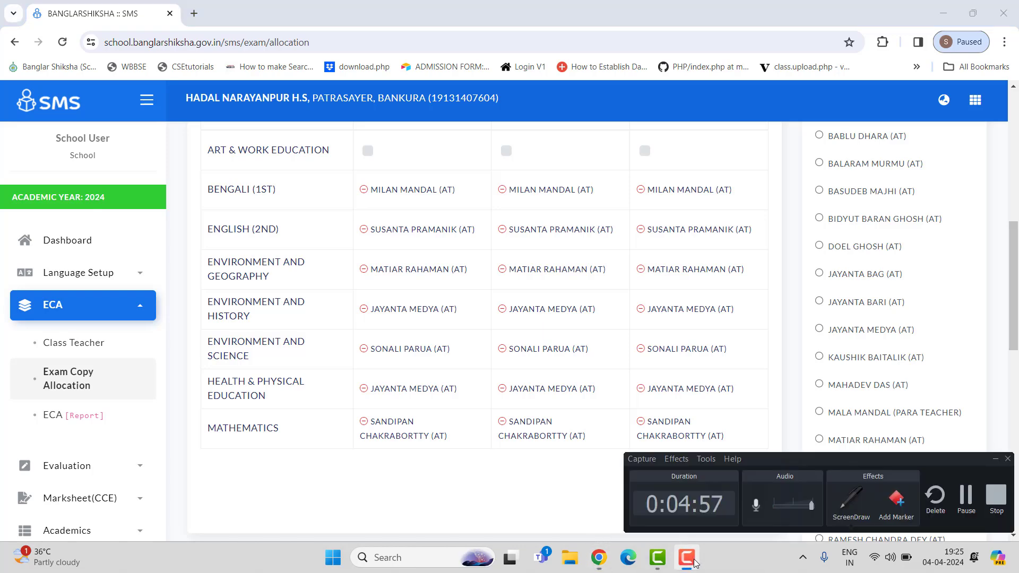
left_click(981, 498)
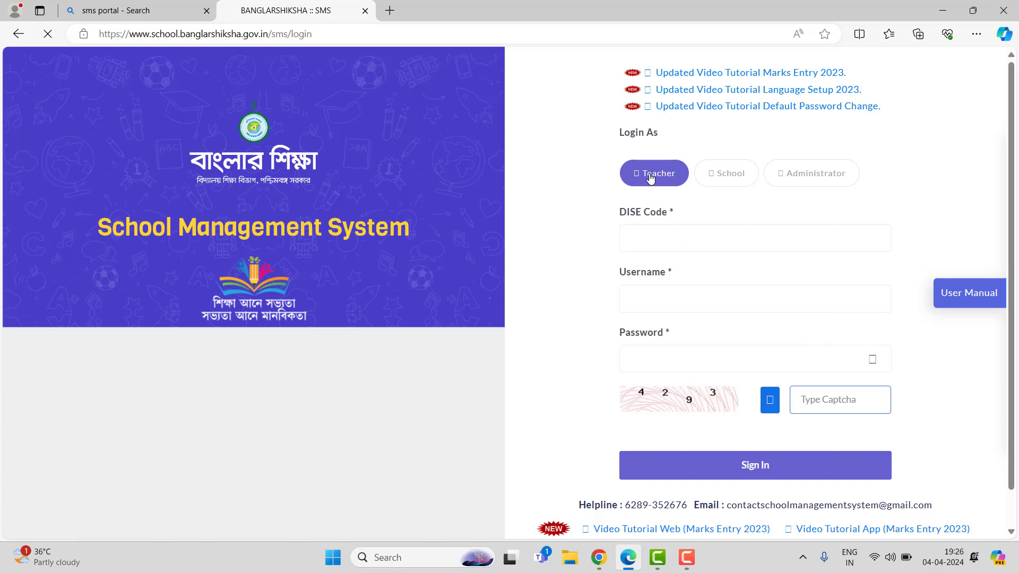
left_click(697, 240)
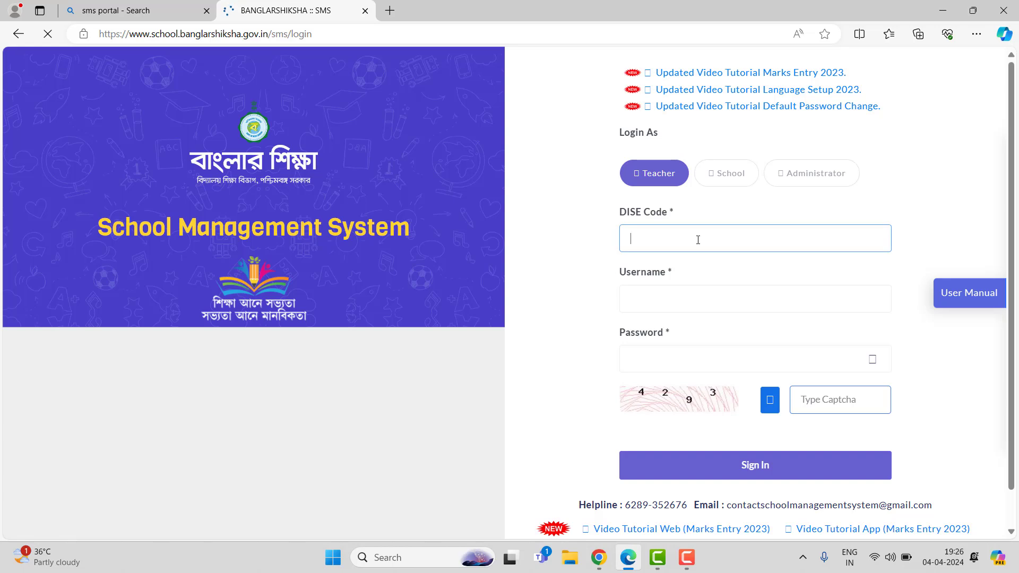
type("191")
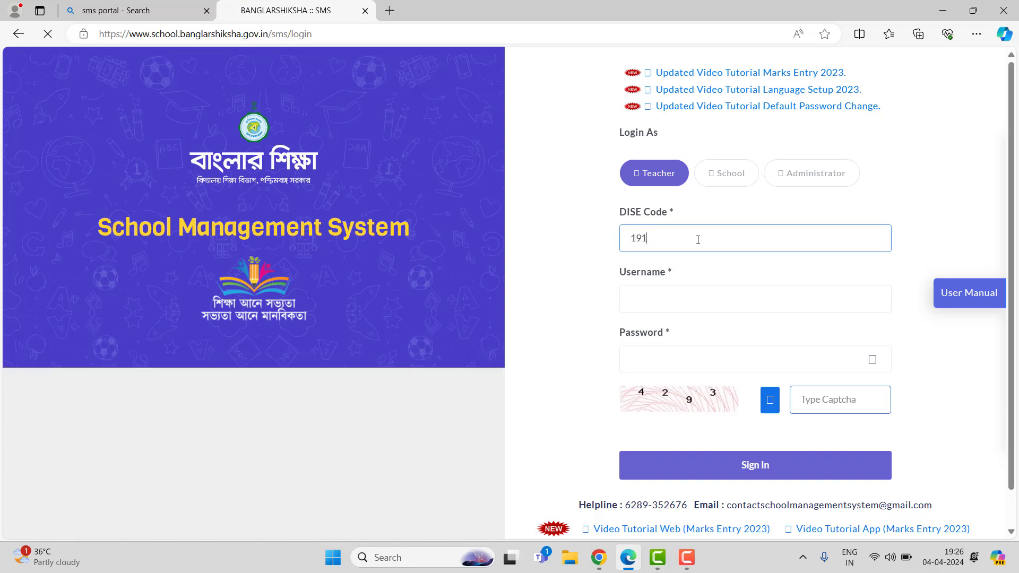
type("31407604")
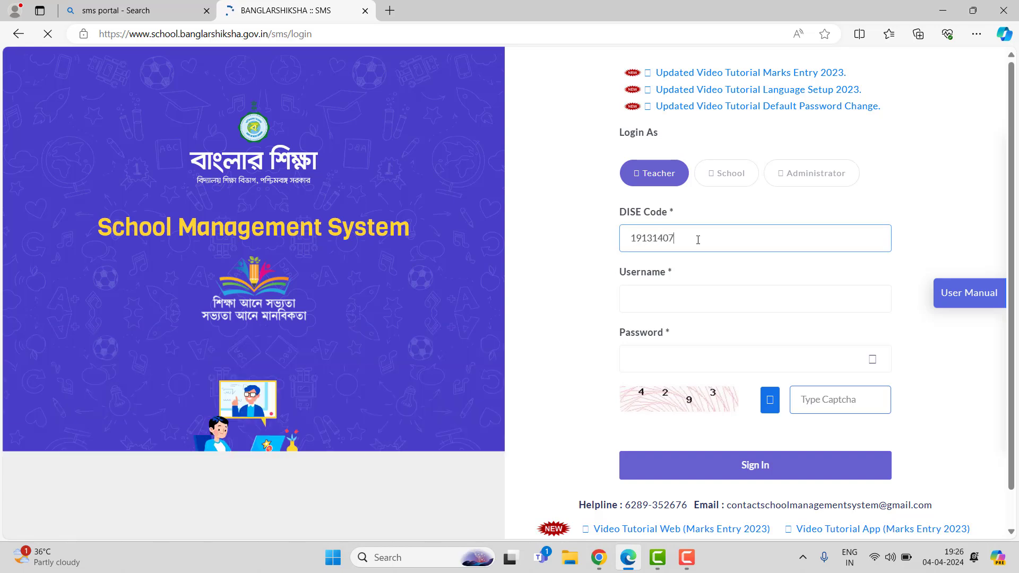
Step: Fill the username and password from a saved teacher account
left_click(694, 310)
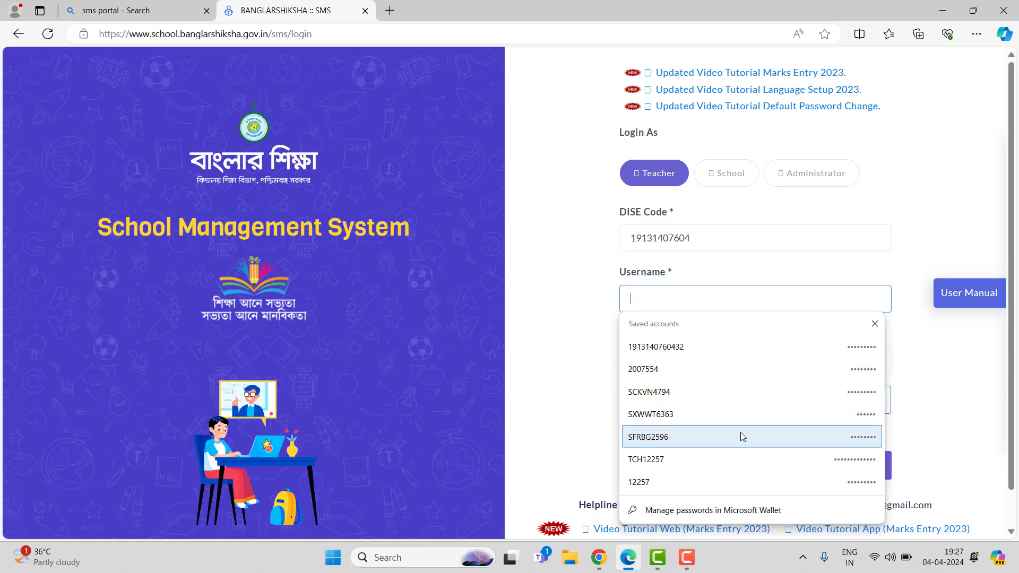
left_click(706, 415)
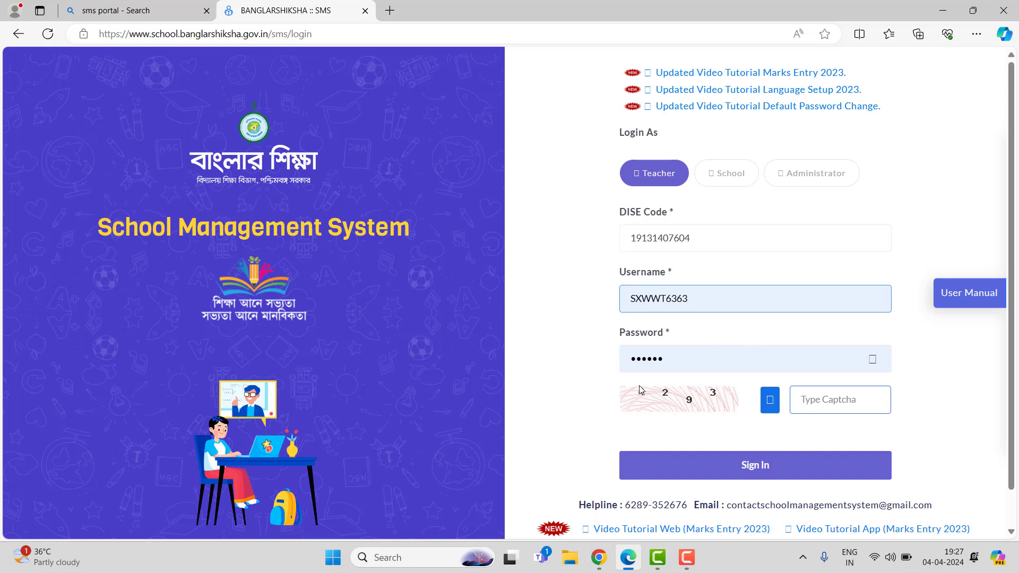
Step: Enter the captcha code and sign in as the teacher
left_click(847, 400)
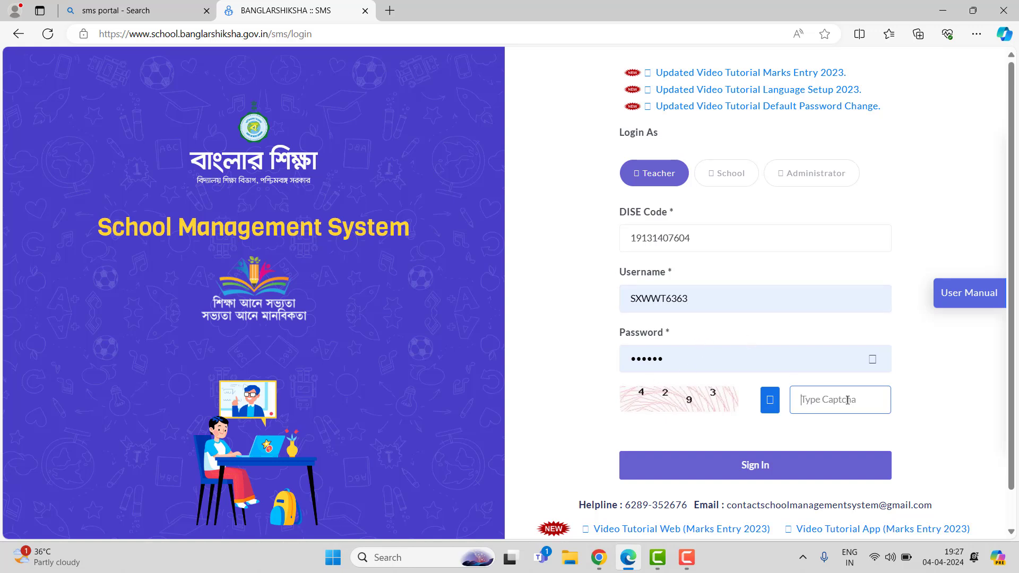
type("4293")
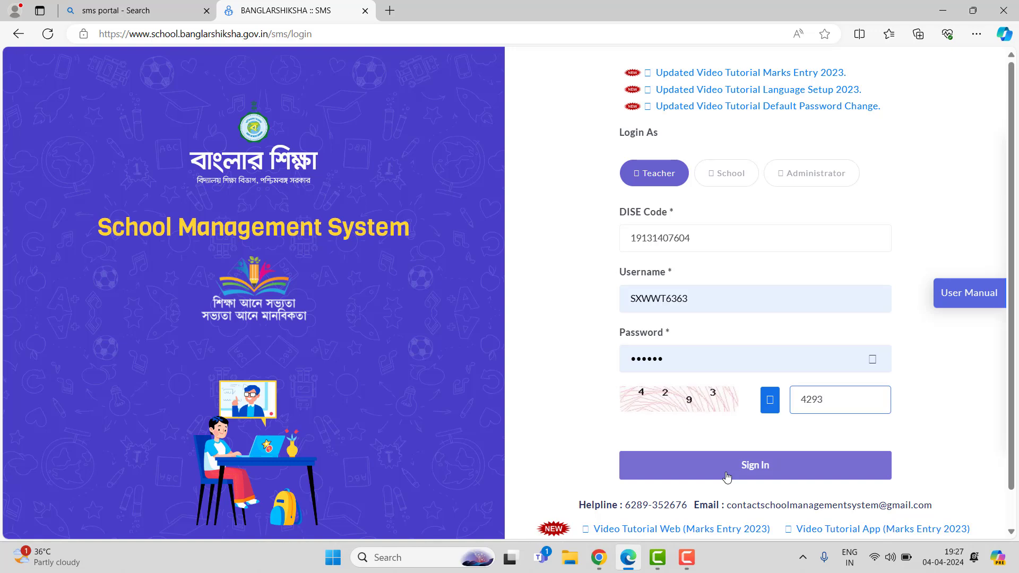
left_click(727, 476)
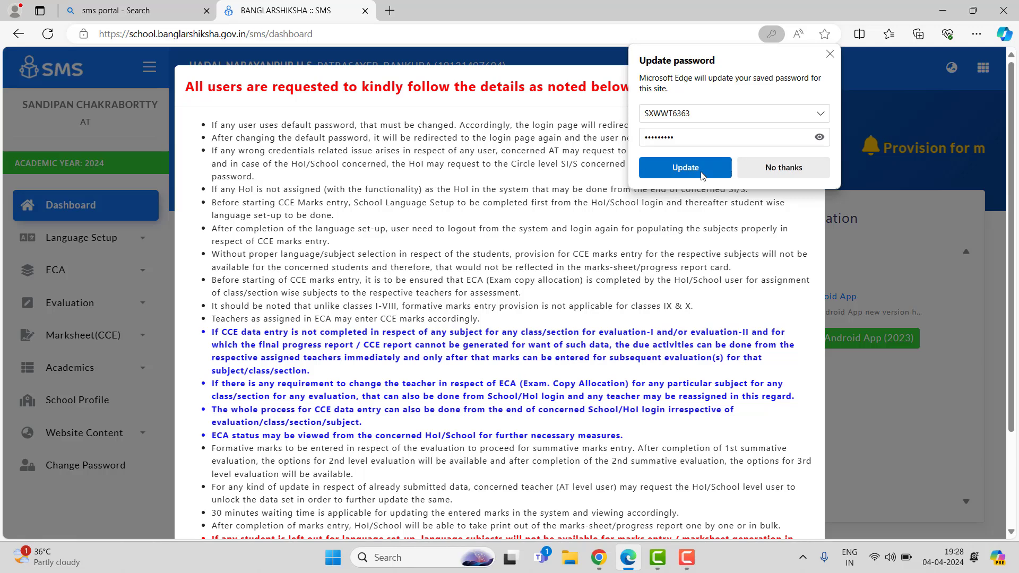
Step: Accept the browser's saved password update and close the instructions notice
left_click(701, 168)
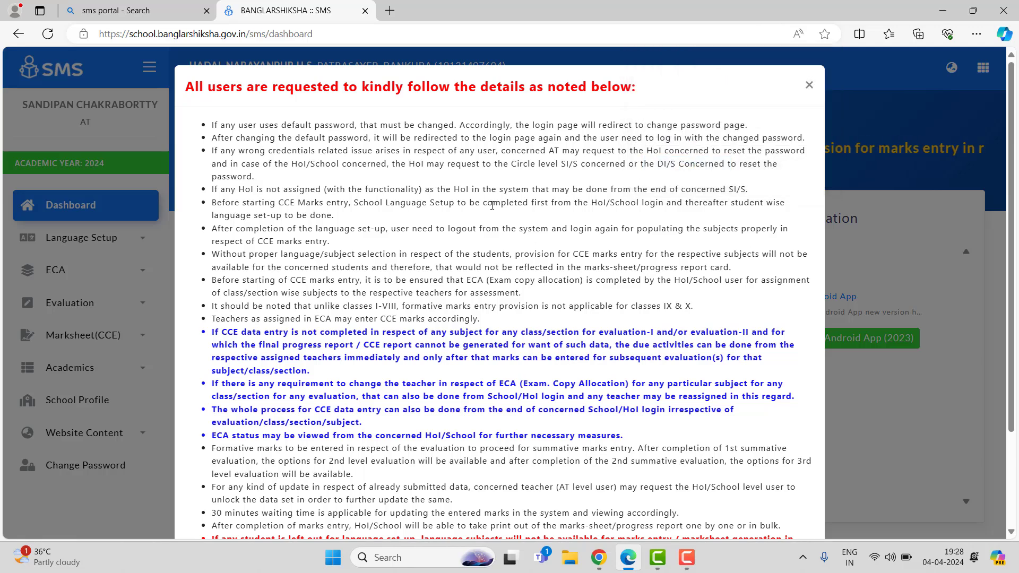
left_click(809, 85)
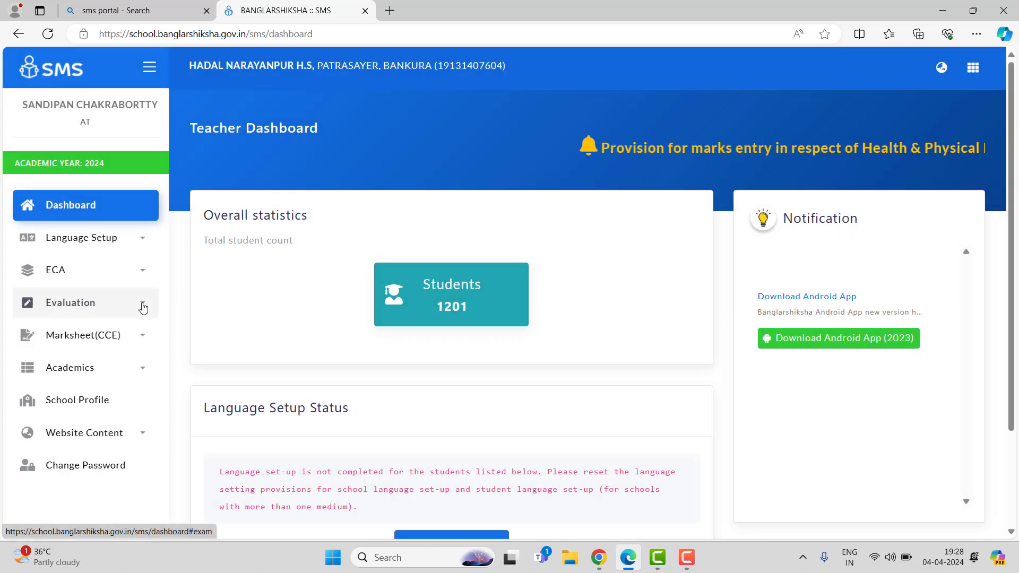
Step: Open Formative marks entry under Evaluation
scroll(143, 307, "down", 1)
left_click(143, 272)
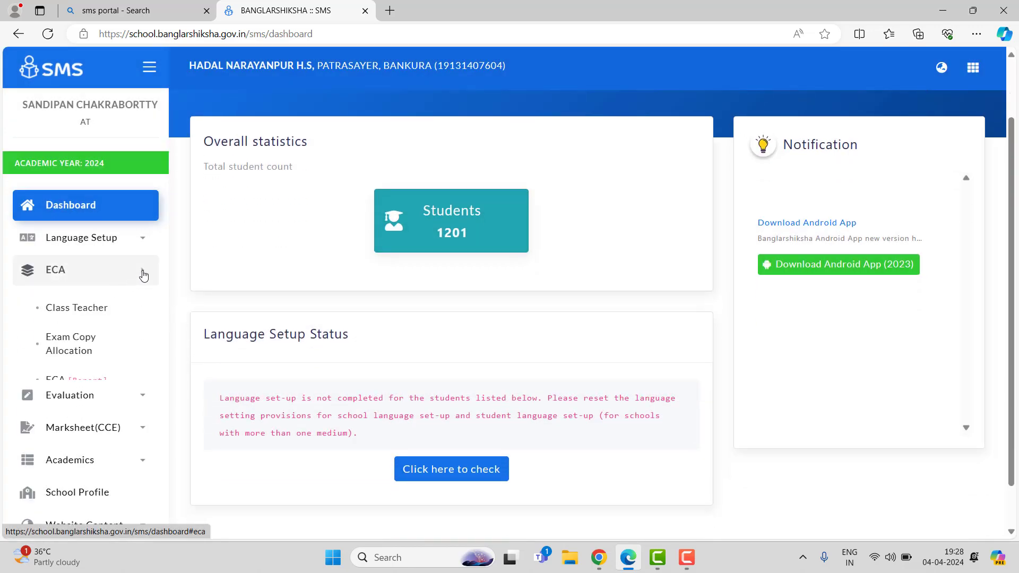
left_click(141, 277)
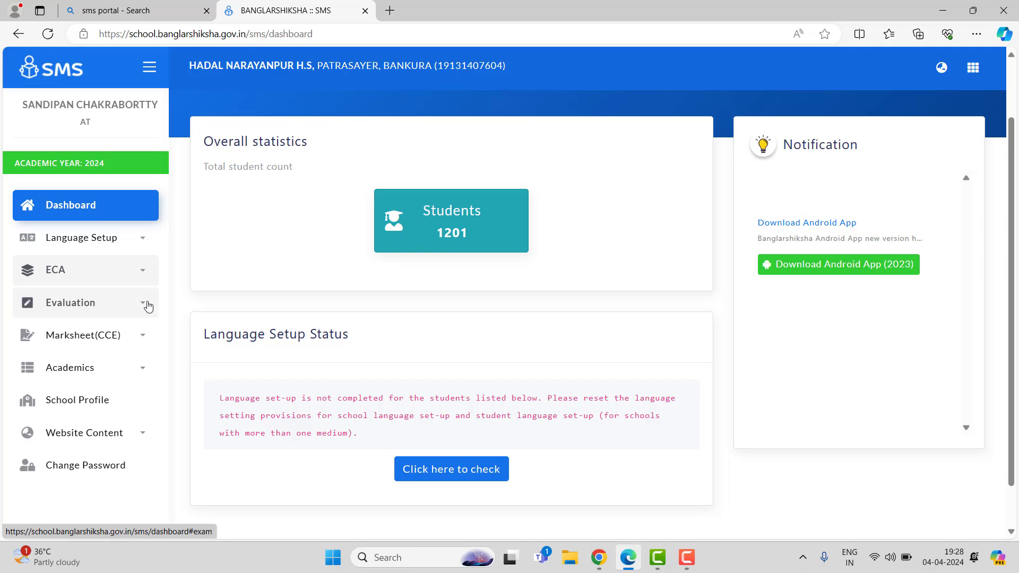
left_click(146, 306)
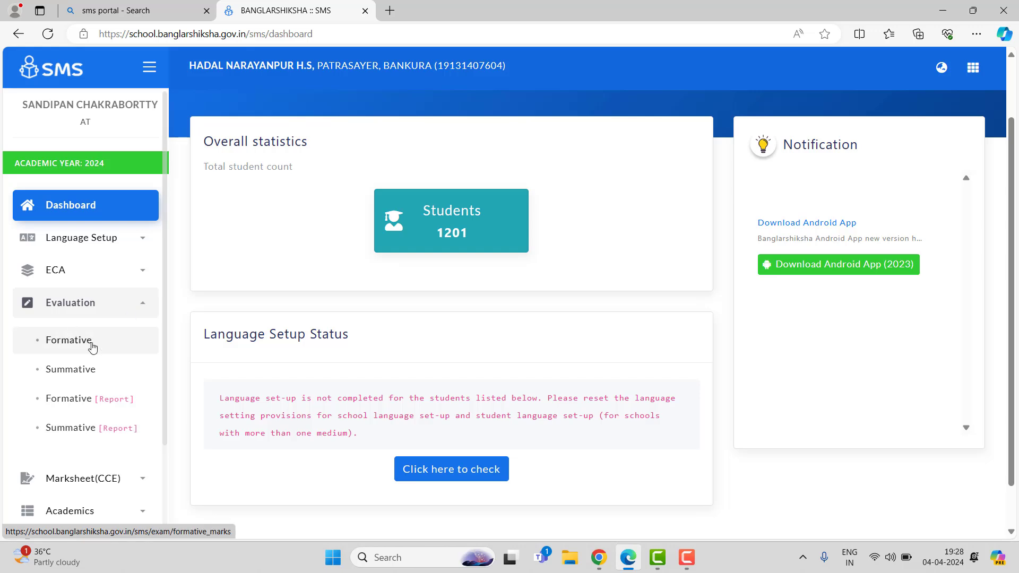
scroll(92, 346, "down", 2)
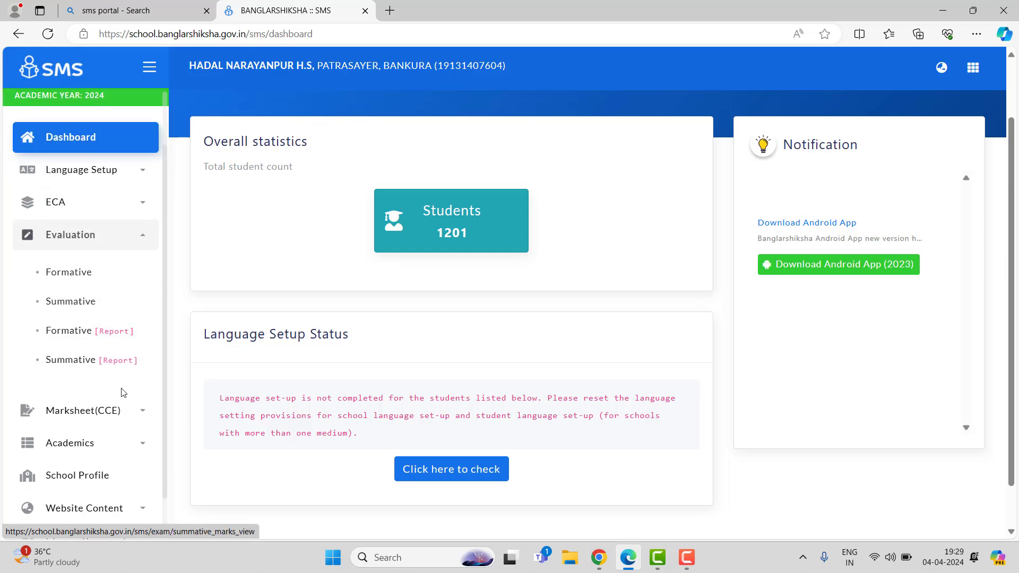
left_click(71, 273)
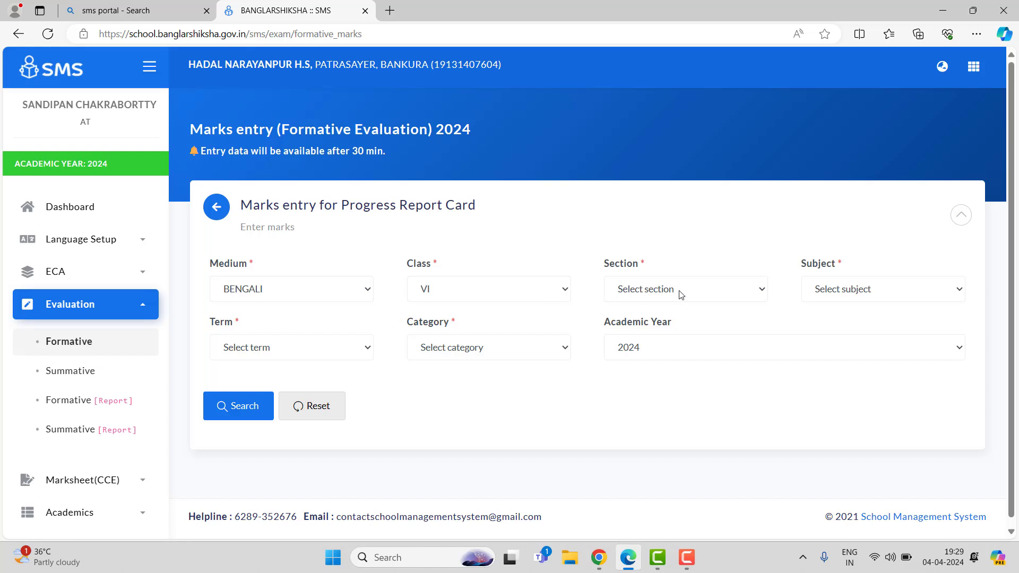
Step: Select section B and subject MATHEMATICS, then search to open the formative marks sheet
left_click(681, 294)
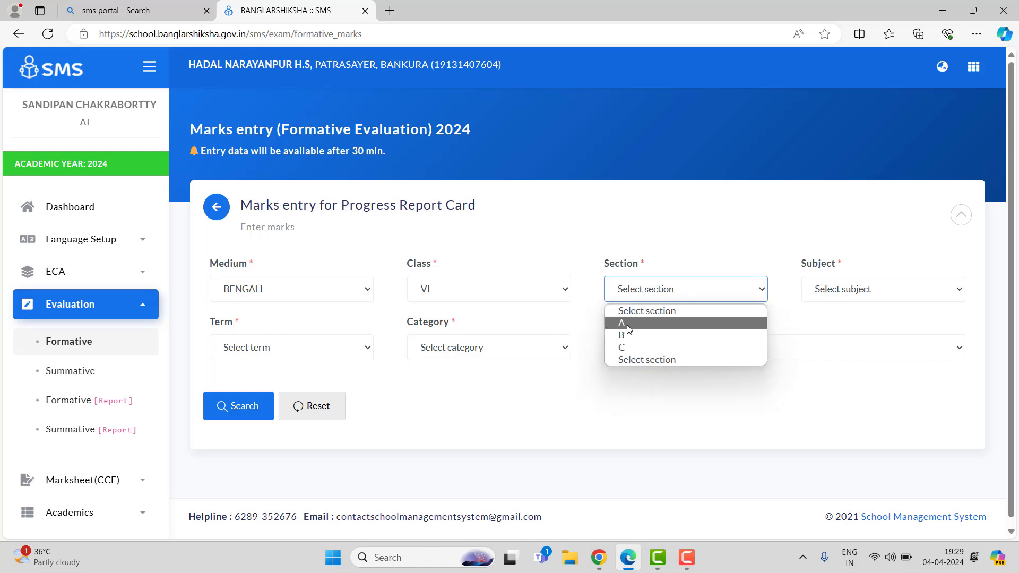
left_click(629, 335)
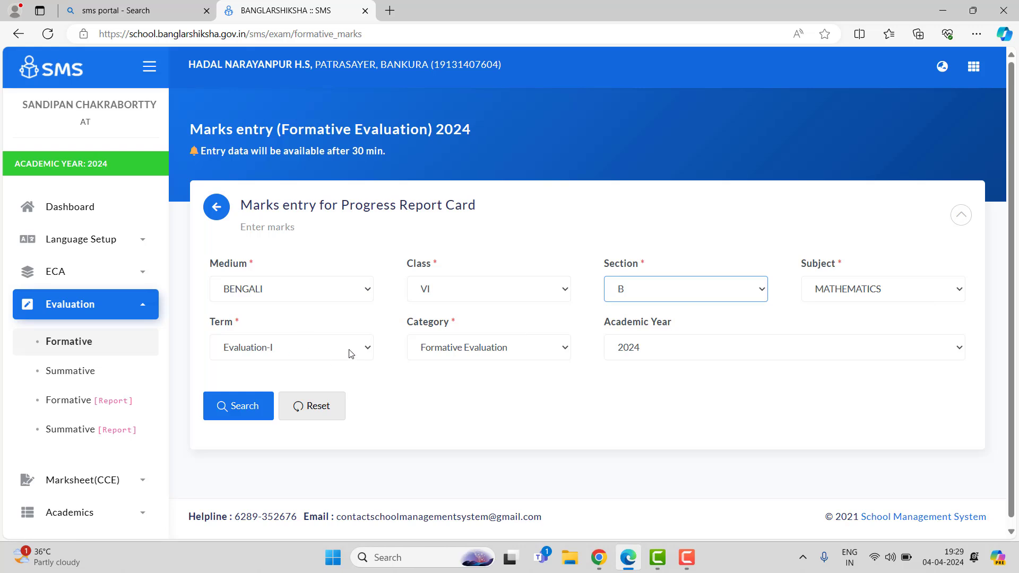
left_click(903, 292)
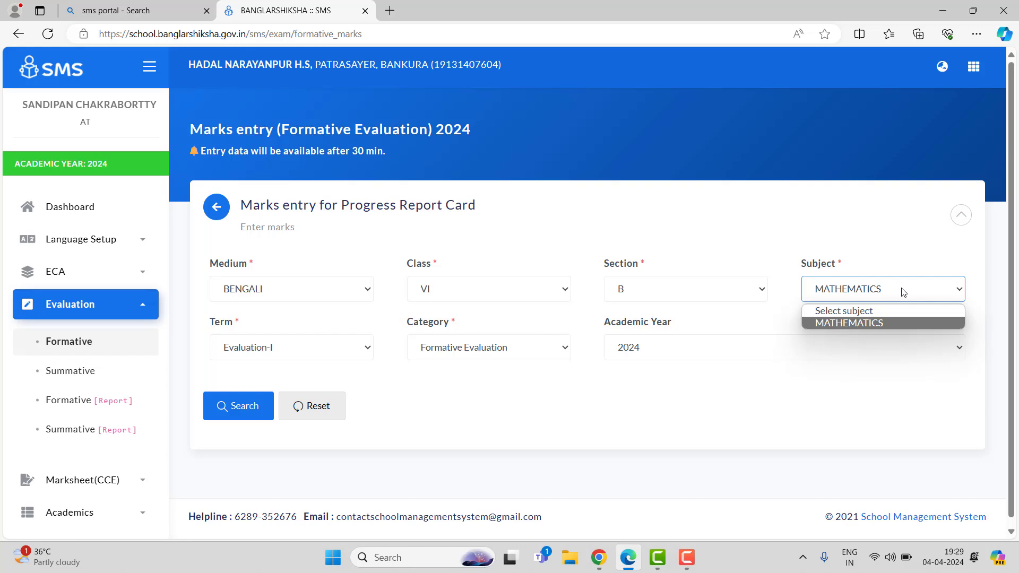
left_click(480, 398)
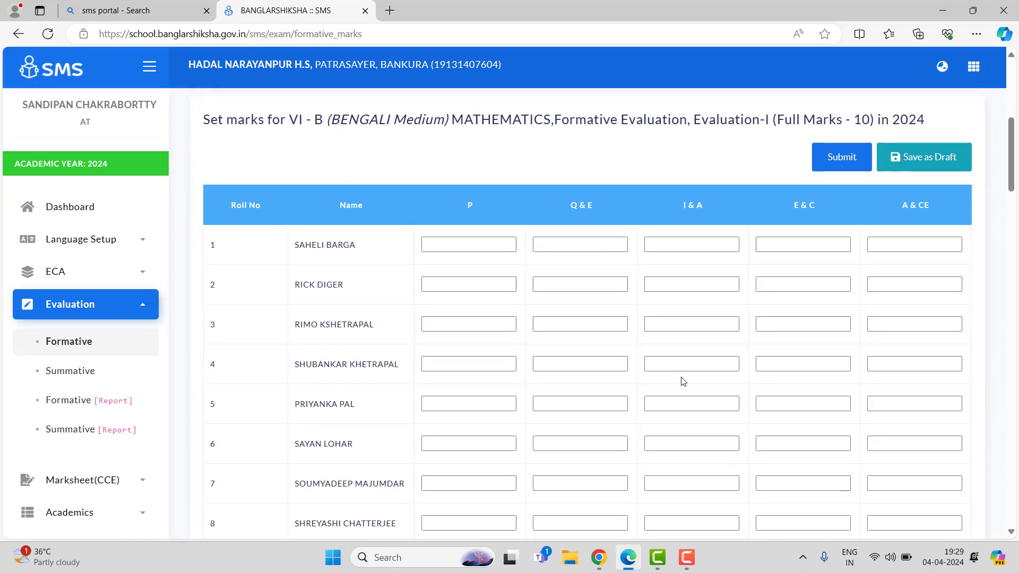
scroll(683, 381, "down", 8)
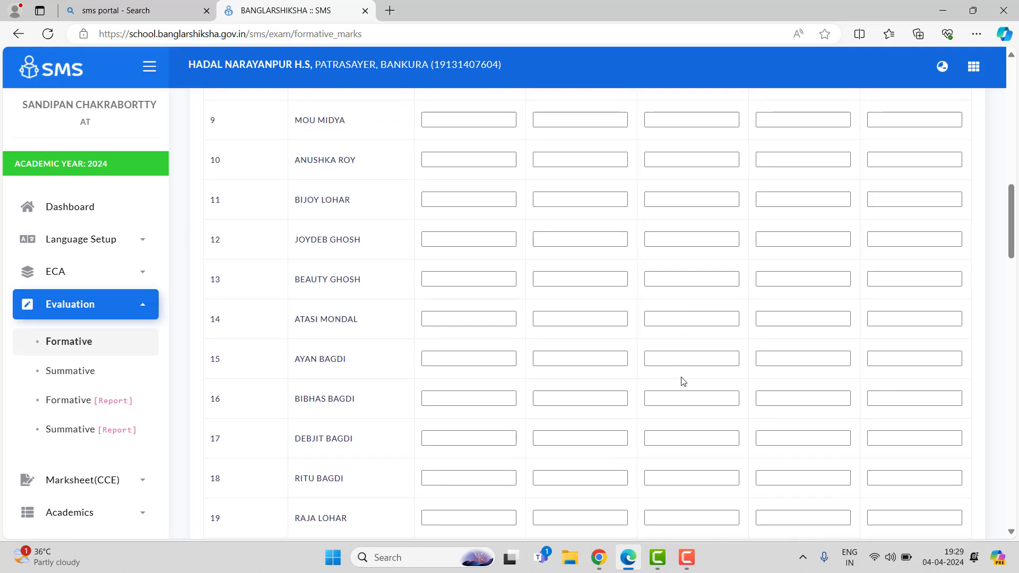
scroll(683, 382, "up", 9)
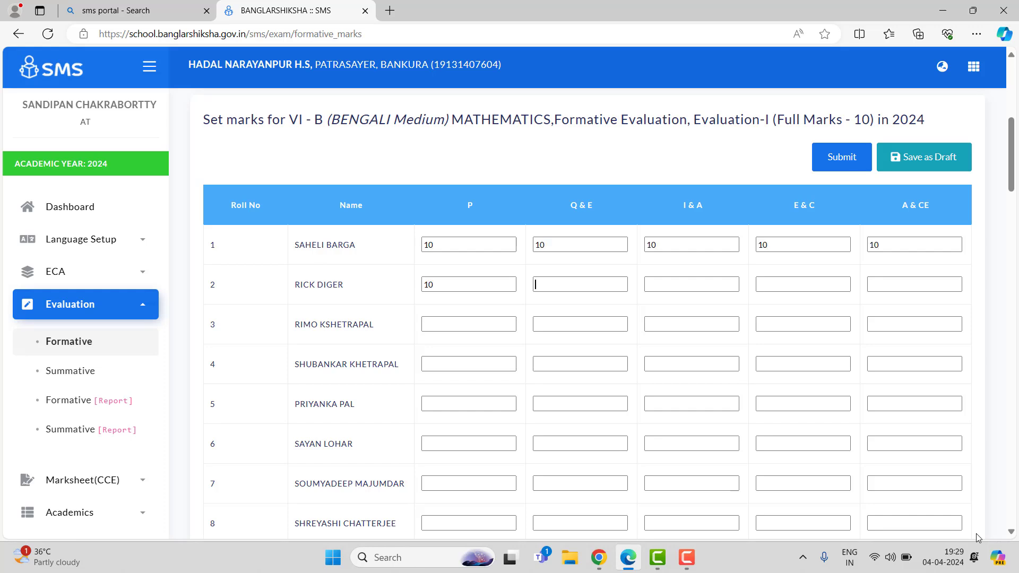
Step: Enter 10 and 1 as the second student's next formative marks, then save the marks sheet as a draft
key("Tab")
type("10")
key("Tab")
type("1")
scroll(413, 460, "down", 20)
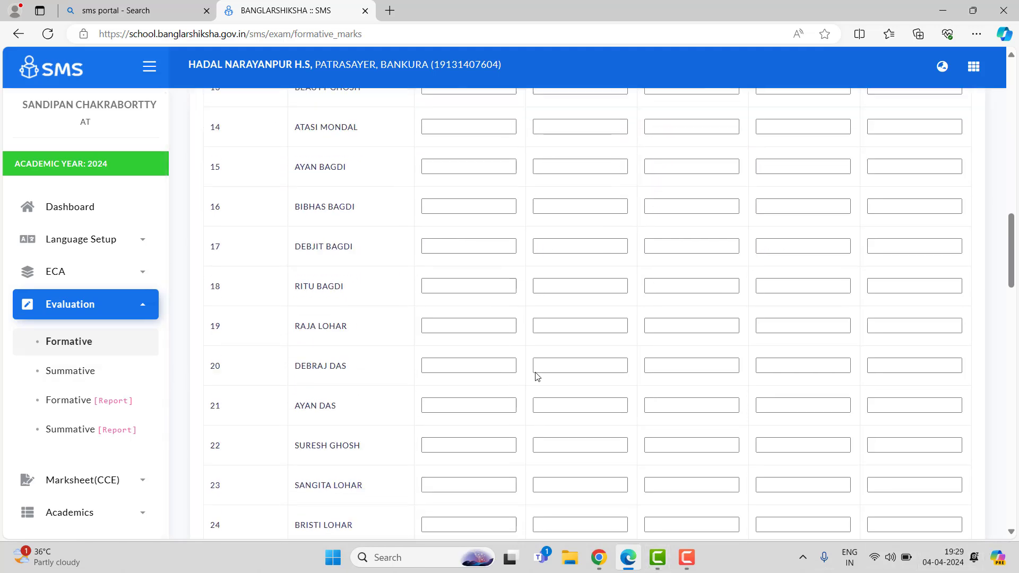
scroll(536, 372, "down", 10)
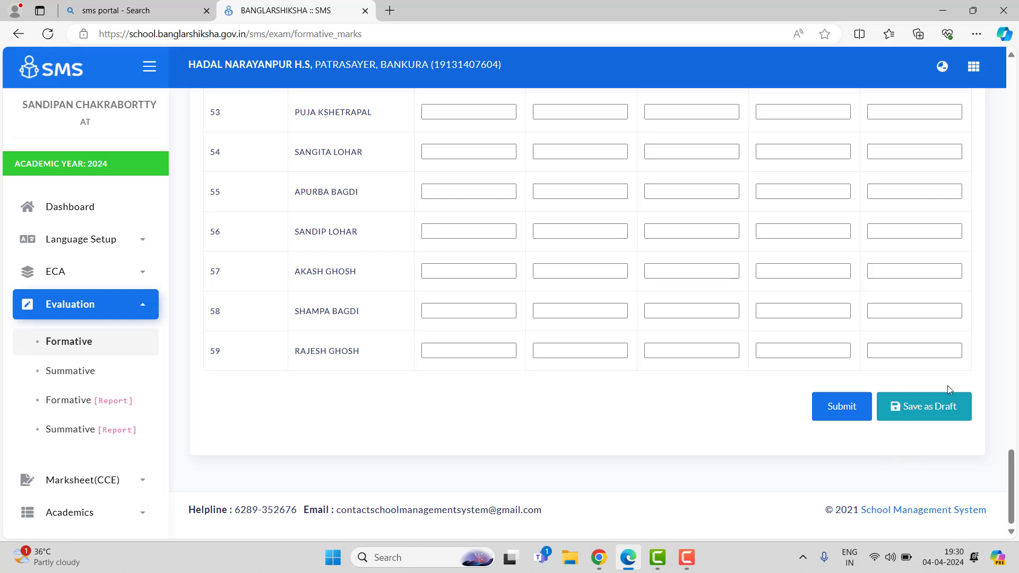
left_click(908, 417)
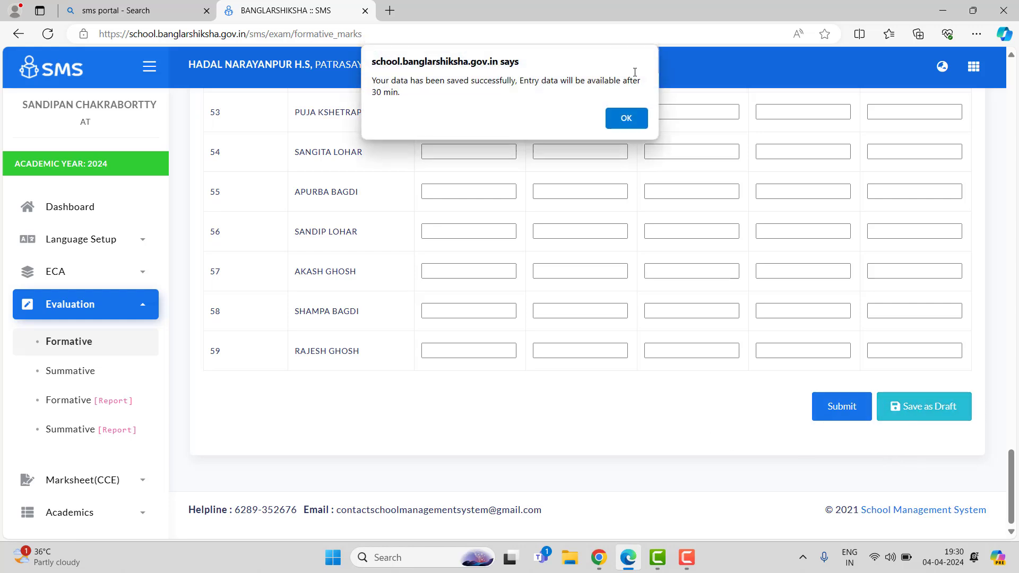
left_click(625, 118)
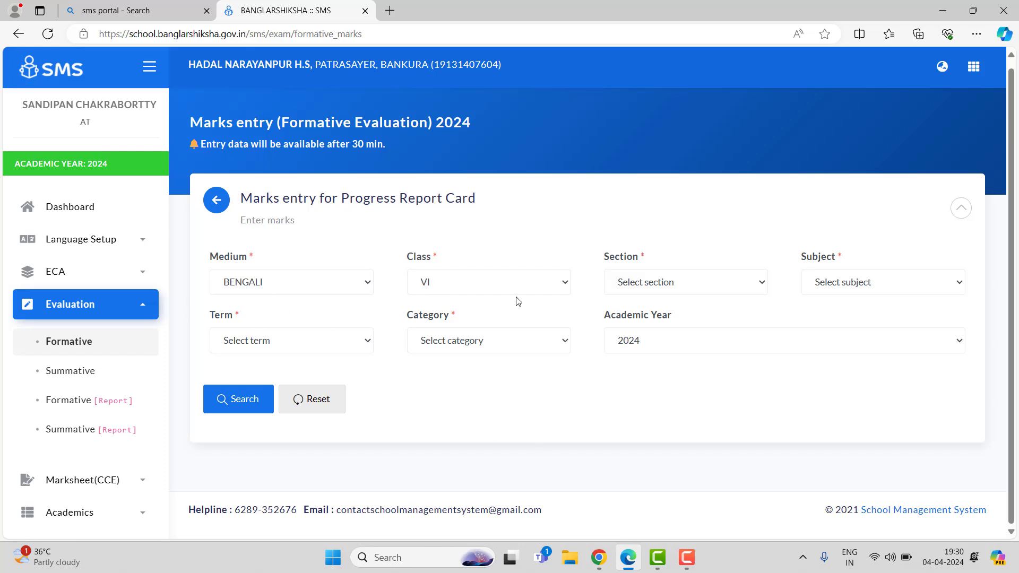
Step: Open Summative marks entry and search section A, subject MATHEMATICS for Evaluation-I summative marks
left_click(81, 374)
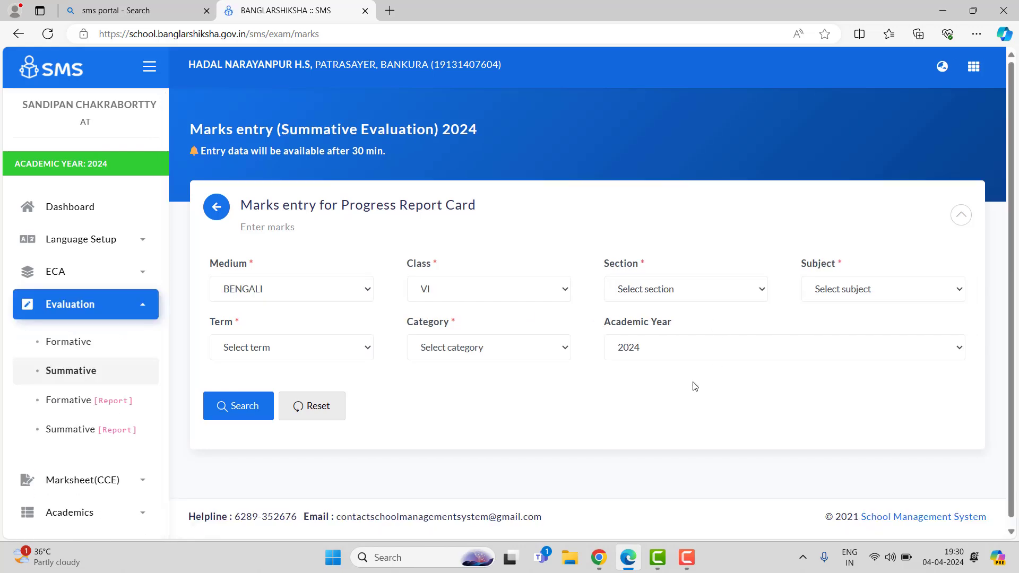
left_click(673, 298)
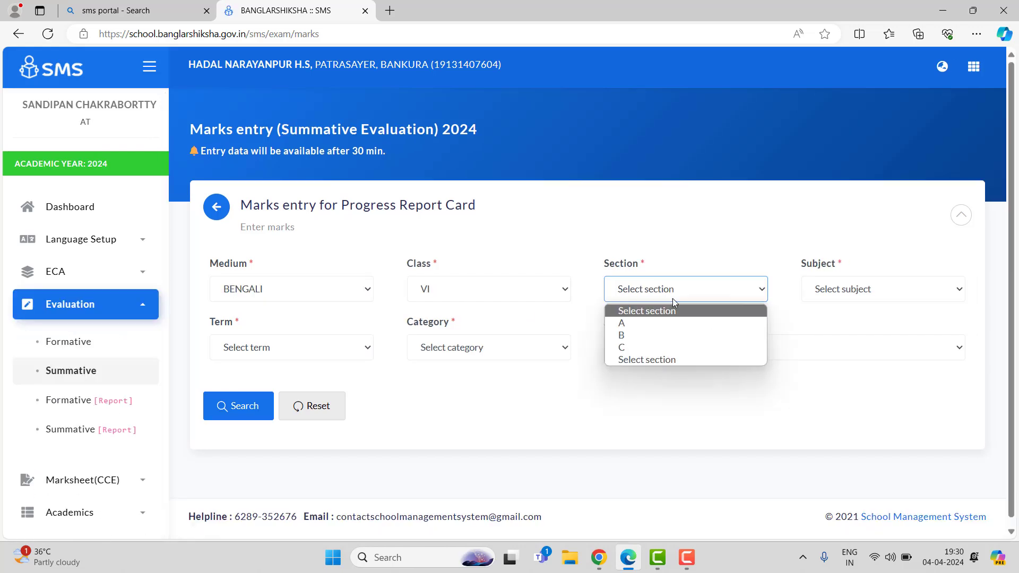
left_click(698, 325)
left_click(855, 296)
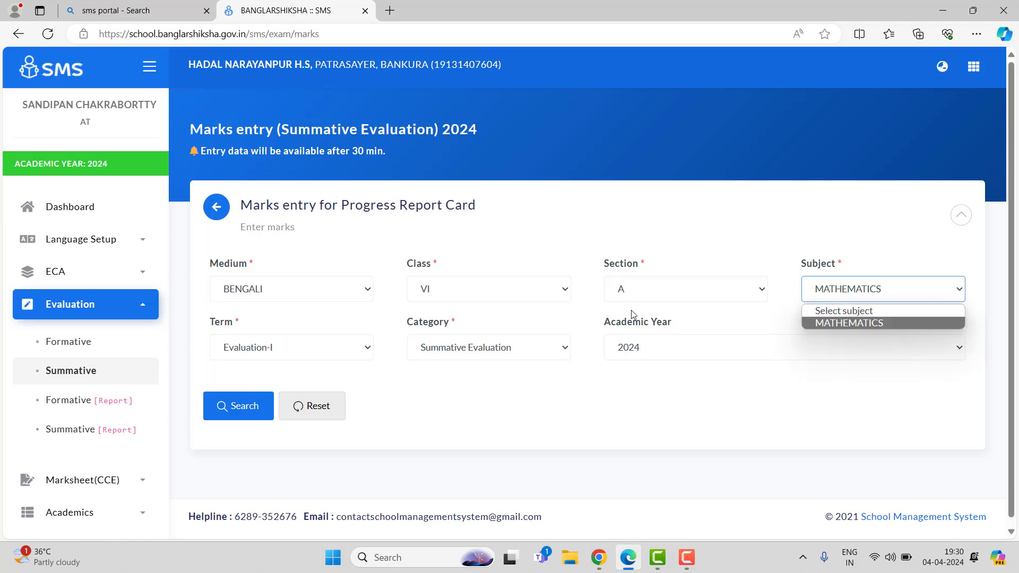
left_click(618, 365)
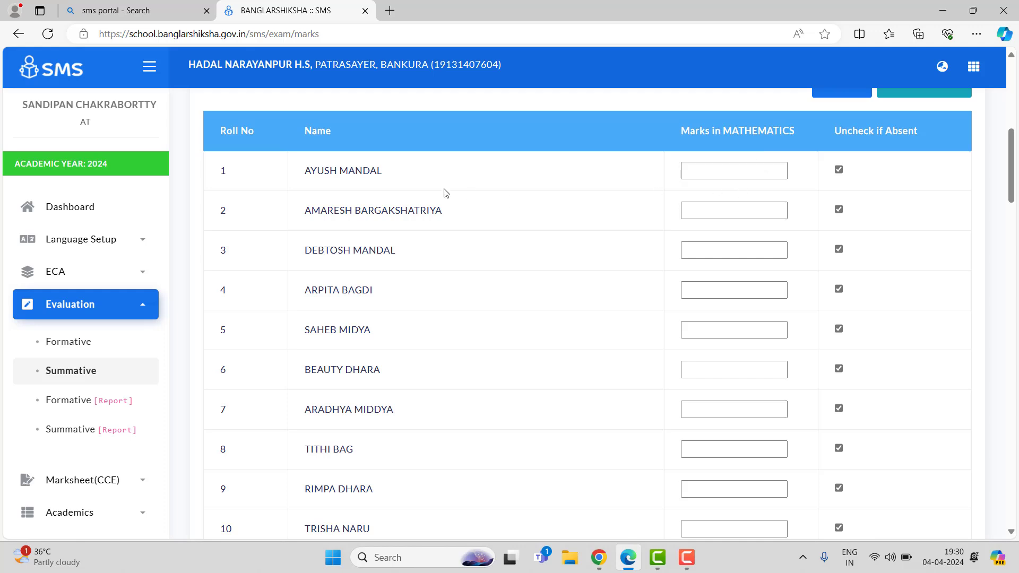
Step: Enter summative marks 15 and 12 for the first two students and mark the third student absent
left_click(714, 178)
type("15")
type("12")
key("Tab")
type("00")
left_click(839, 252)
Step: Scroll through the summative marks sheet to review the entered marks
scroll(858, 276, "down", 8)
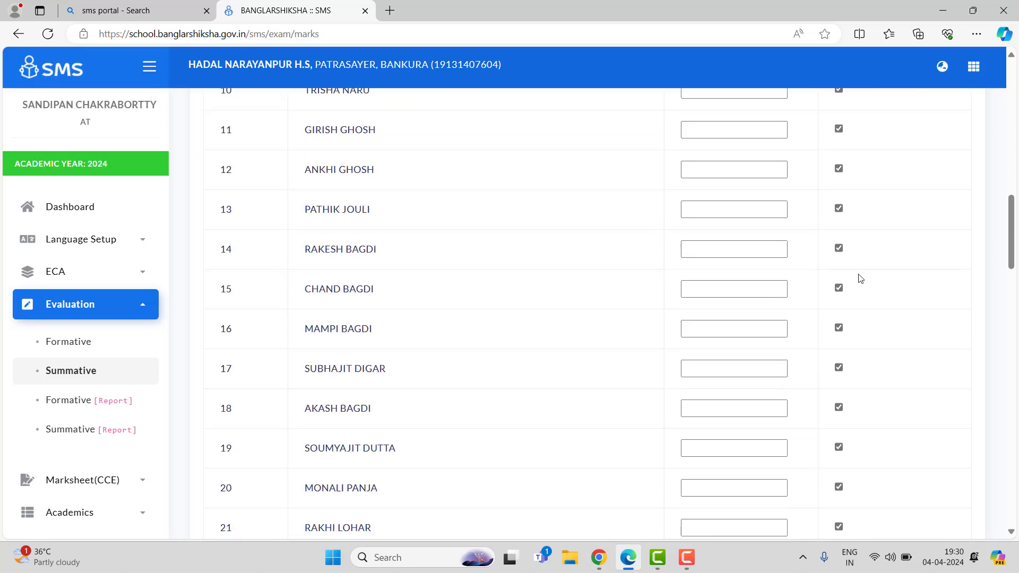
scroll(861, 278, "down", 20)
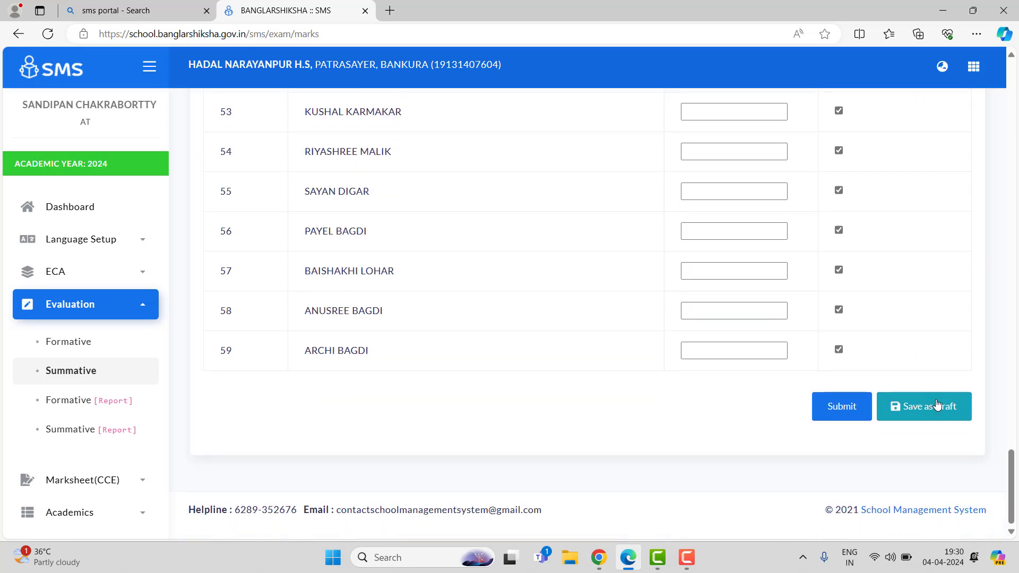
scroll(889, 264, "up", 18)
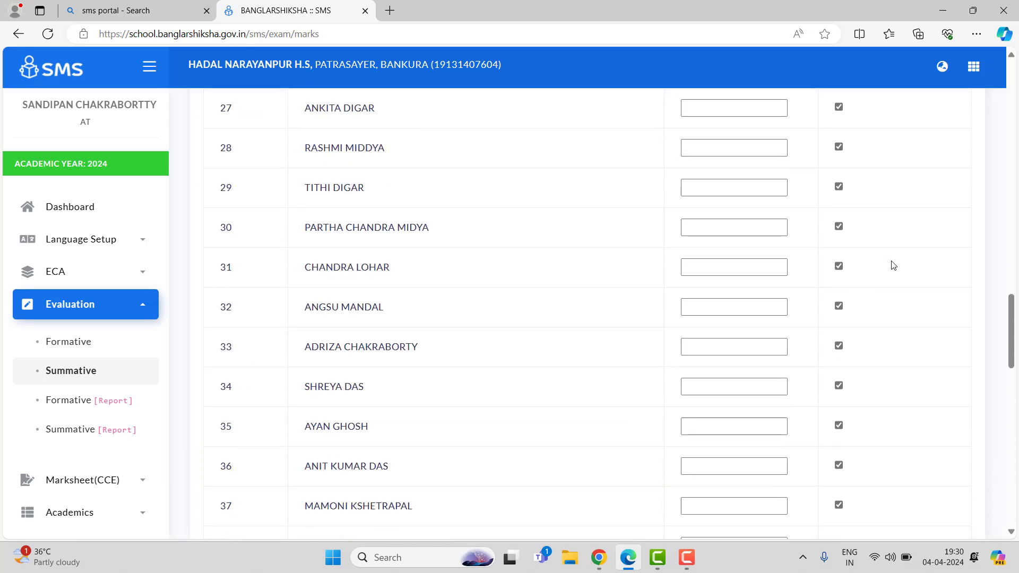
scroll(893, 265, "up", 20)
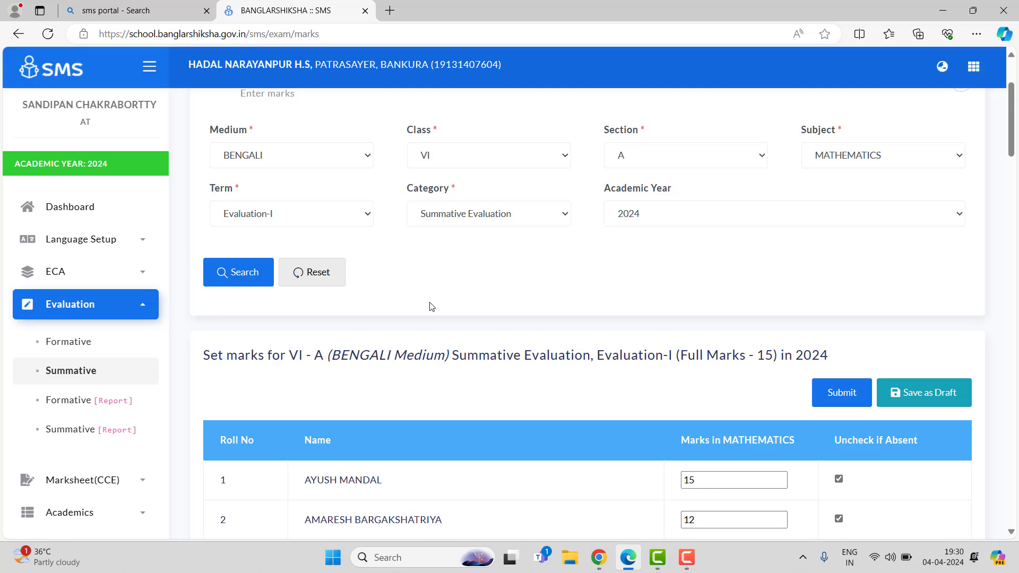
scroll(431, 306, "down", 4)
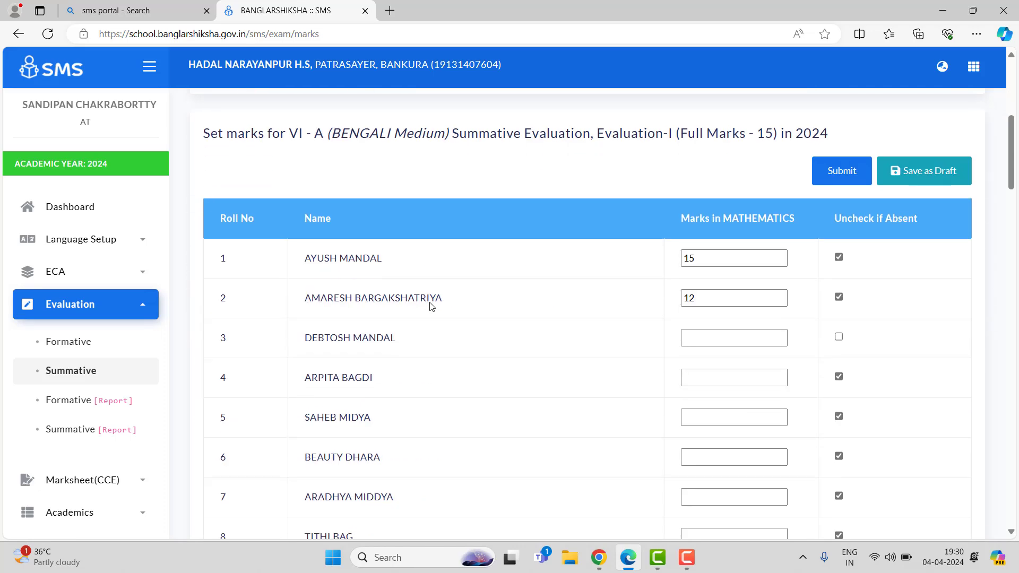
scroll(431, 306, "down", 1)
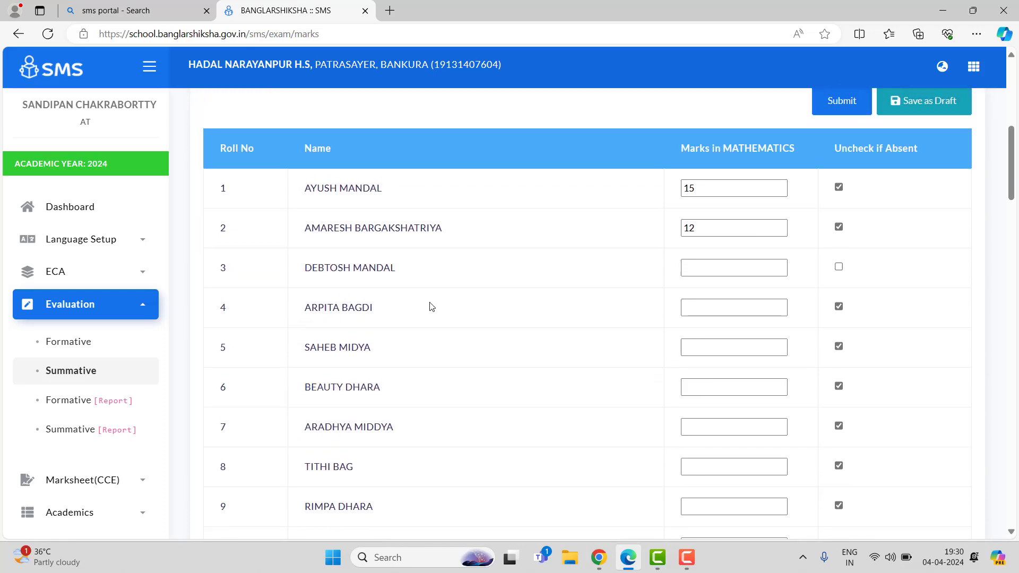
scroll(431, 306, "up", 5)
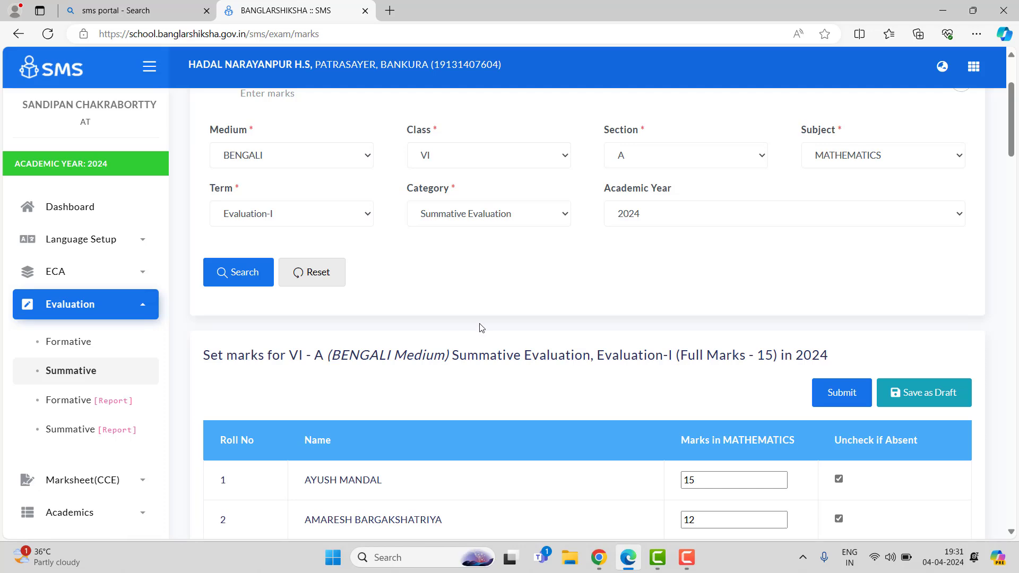
Step: Switch to the school account browser window and open Download Excel for Bulk Marks upload under Evaluation
left_click(593, 566)
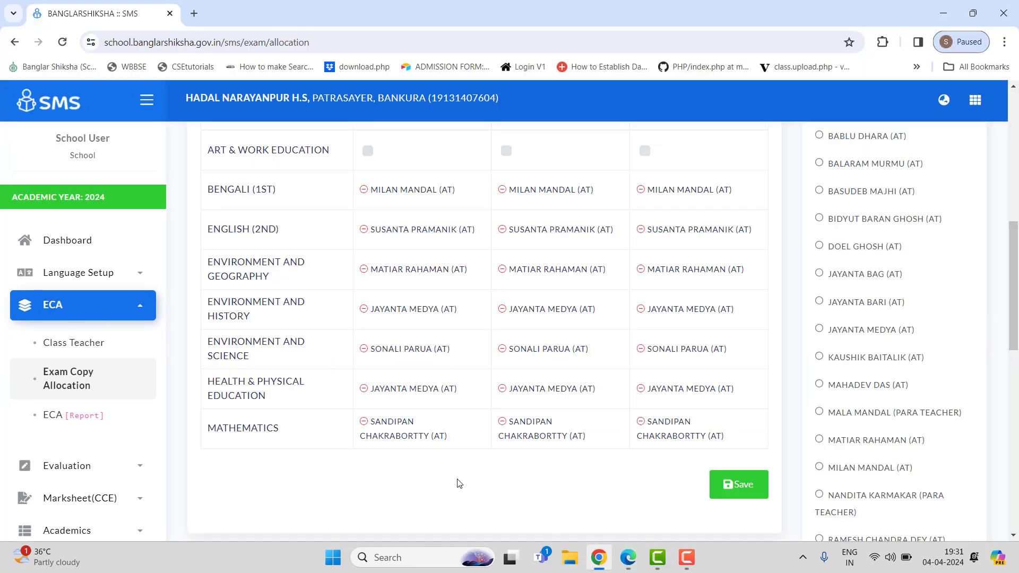
scroll(460, 483, "up", 5)
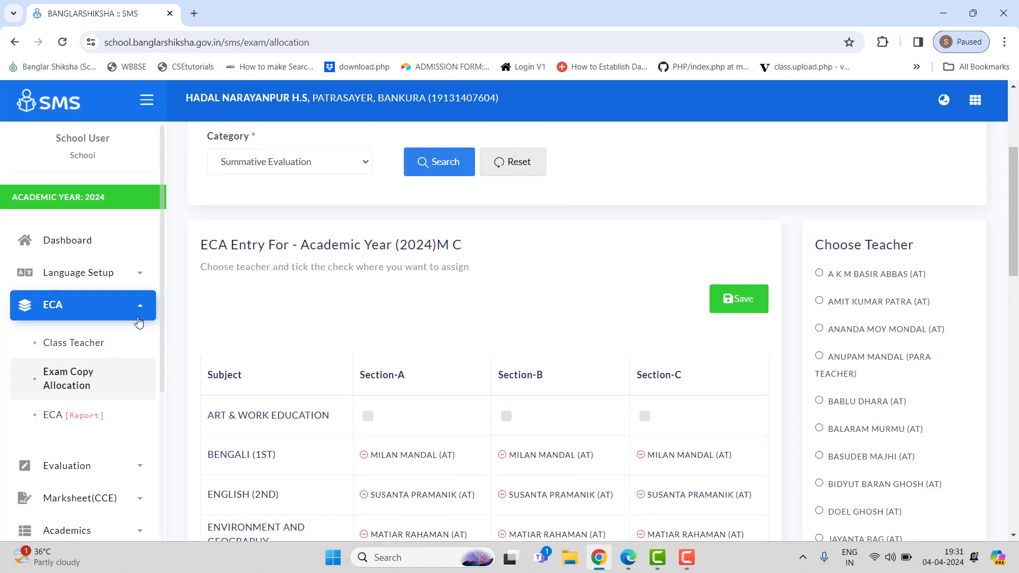
left_click(138, 318)
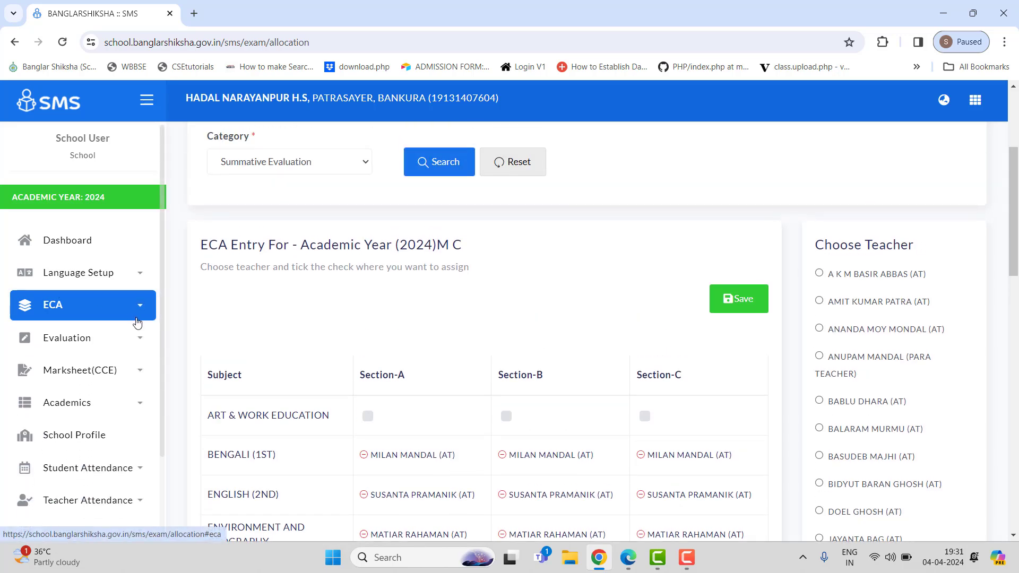
scroll(138, 322, "down", 1)
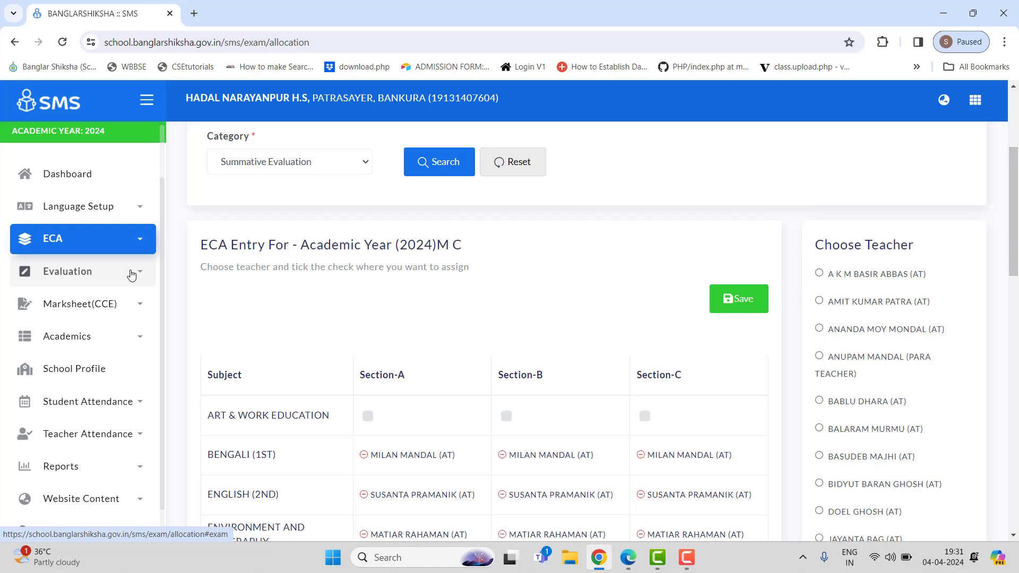
left_click(132, 275)
scroll(131, 274, "down", 1)
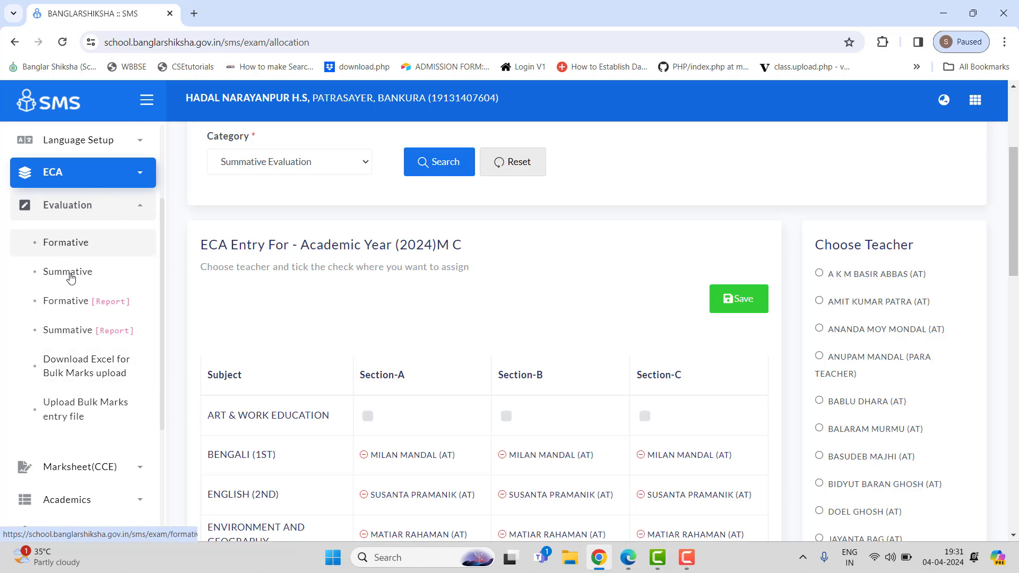
left_click(119, 371)
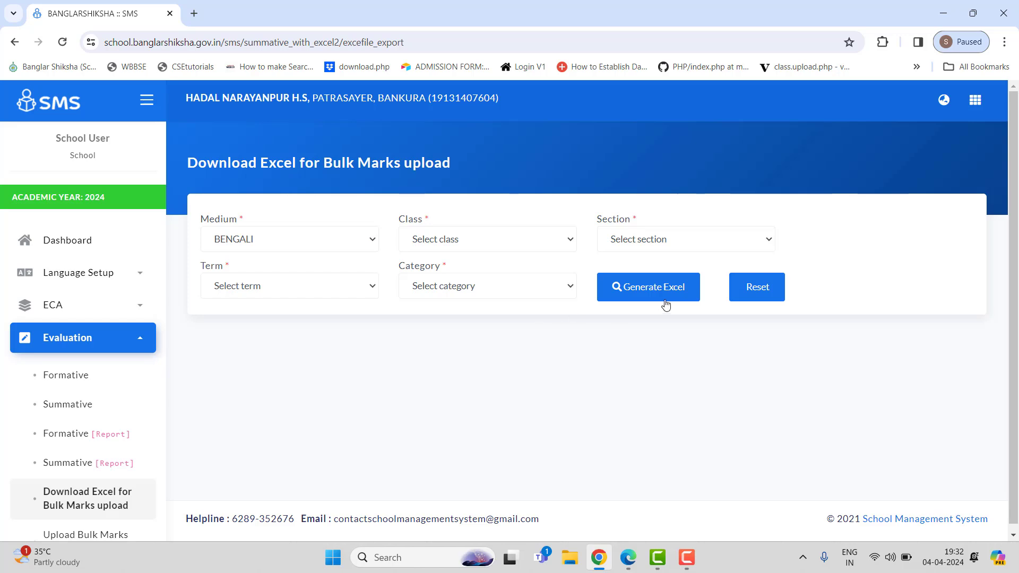
Step: Select class VI, section A and category Formative Evaluation for the bulk marks Excel
left_click(473, 249)
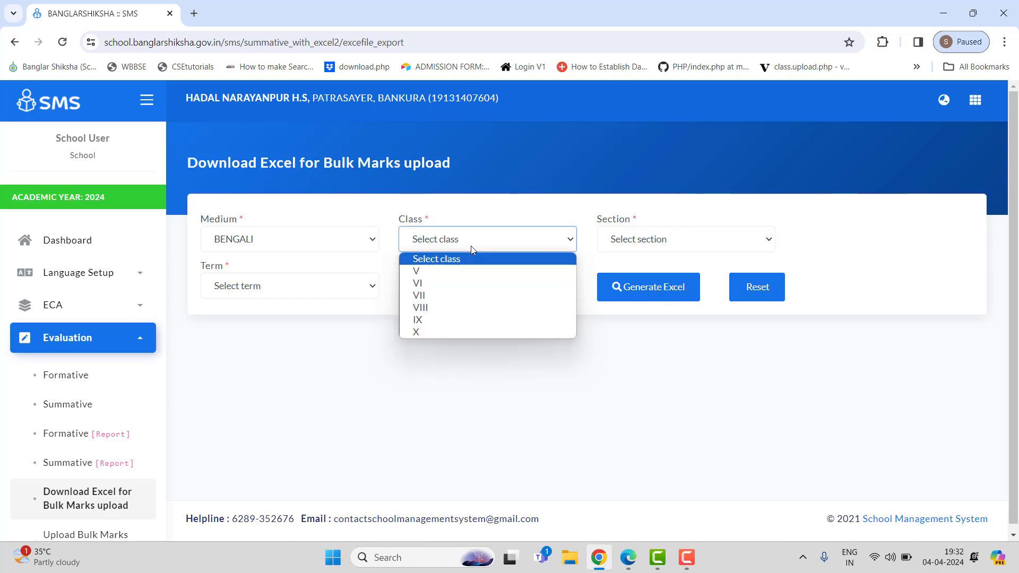
left_click(448, 286)
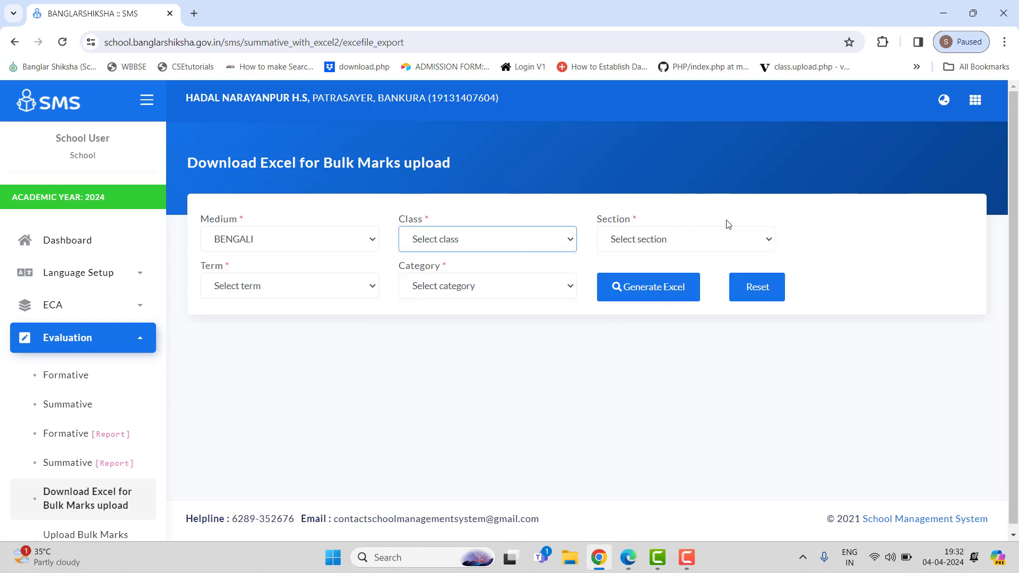
left_click(743, 240)
left_click(623, 272)
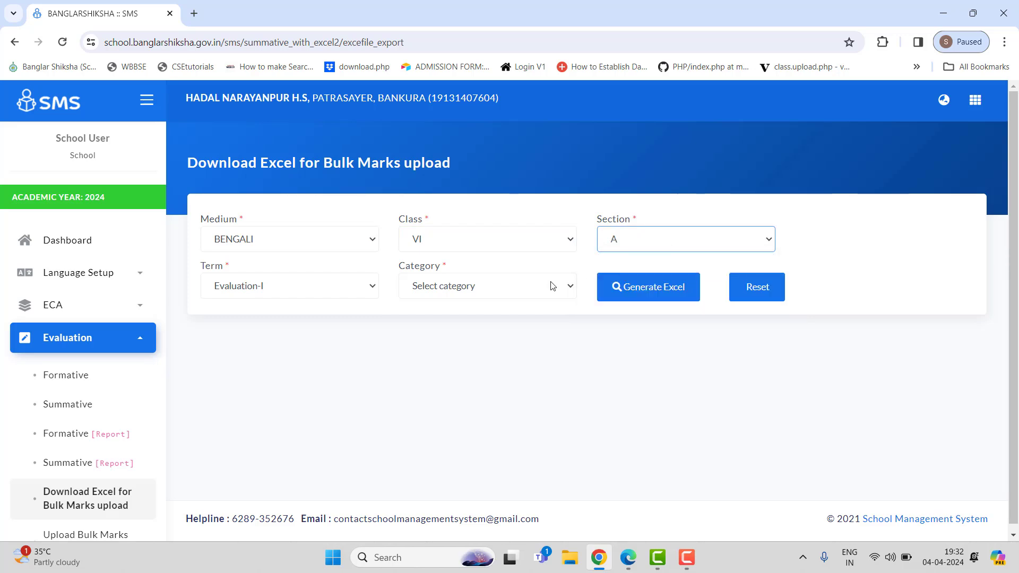
left_click(440, 289)
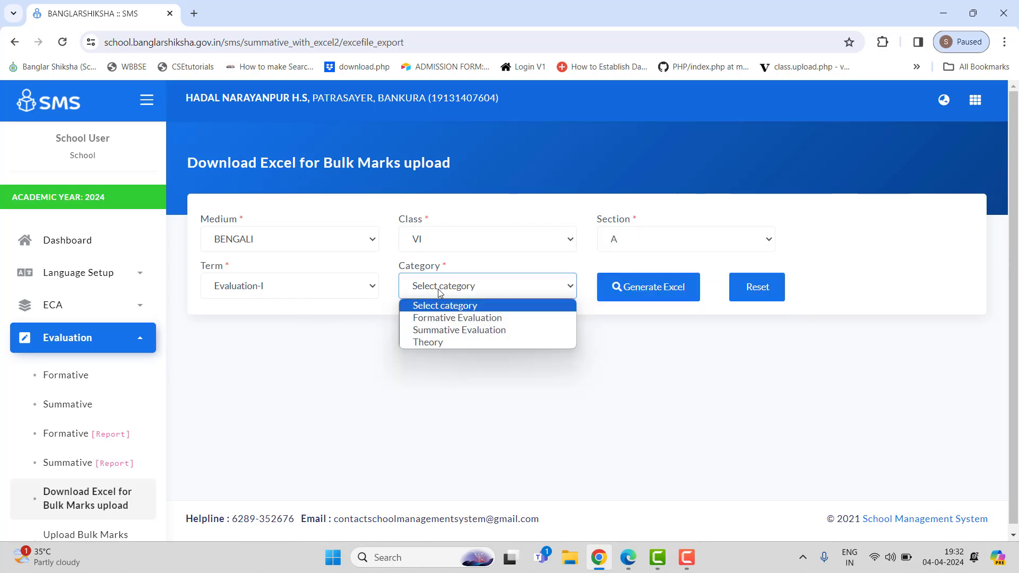
left_click(498, 319)
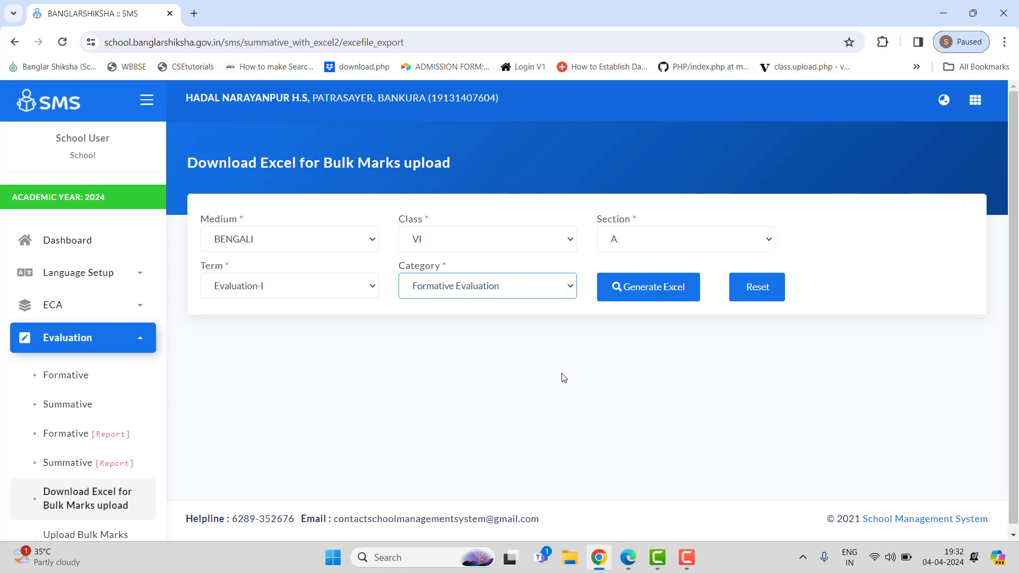
Step: Try to generate the Excel with category Summative Evaluation and dismiss the alert
left_click(496, 290)
left_click(530, 329)
left_click(678, 294)
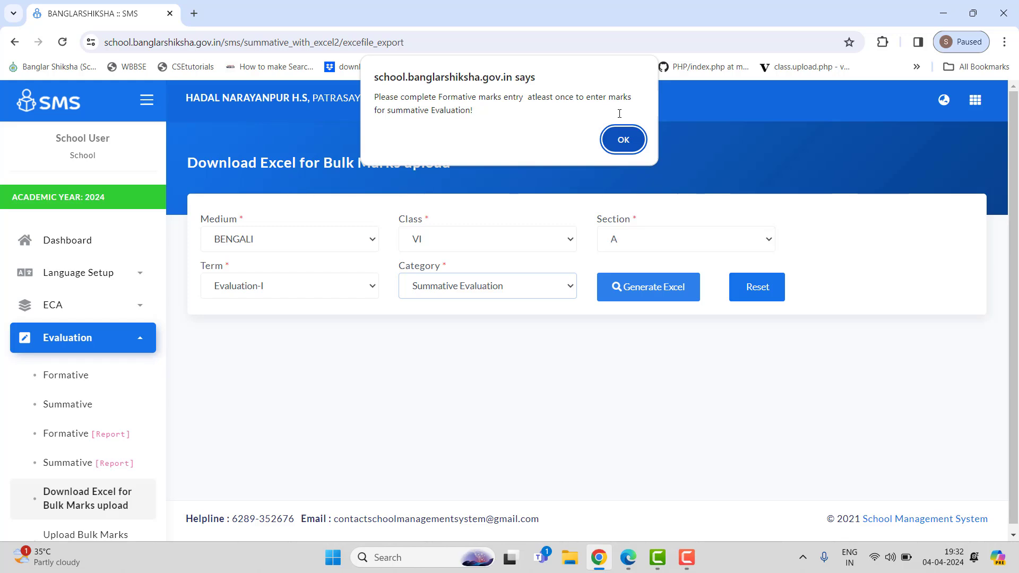
left_click(624, 140)
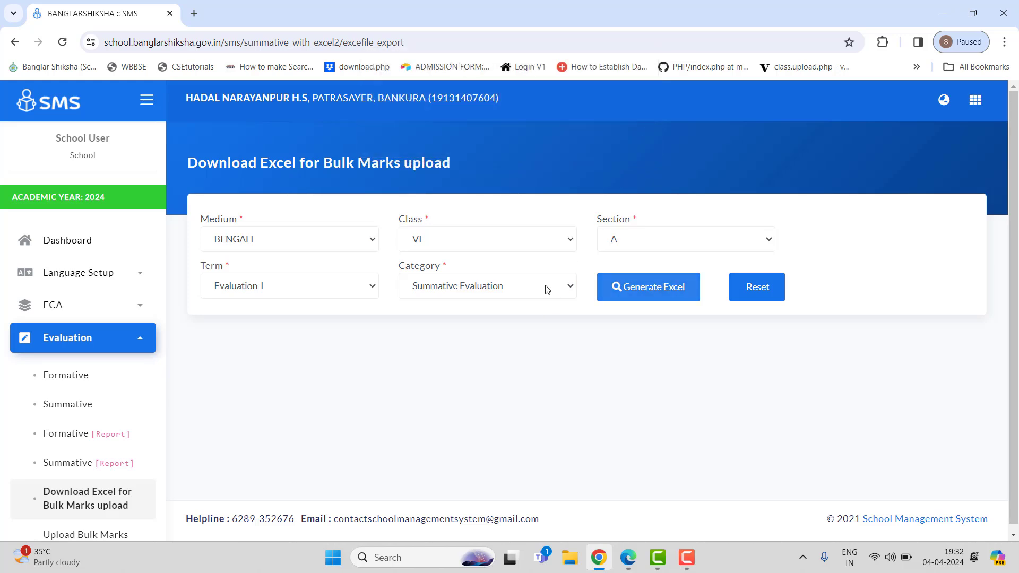
Step: Reselect category Formative Evaluation, generate the Excel and save it to the Desktop
left_click(547, 289)
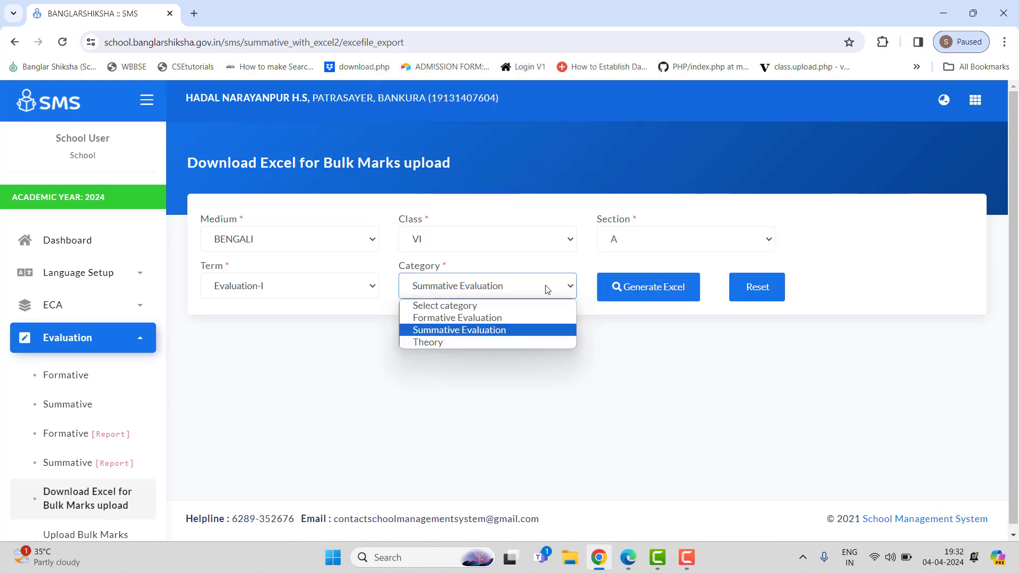
left_click(512, 321)
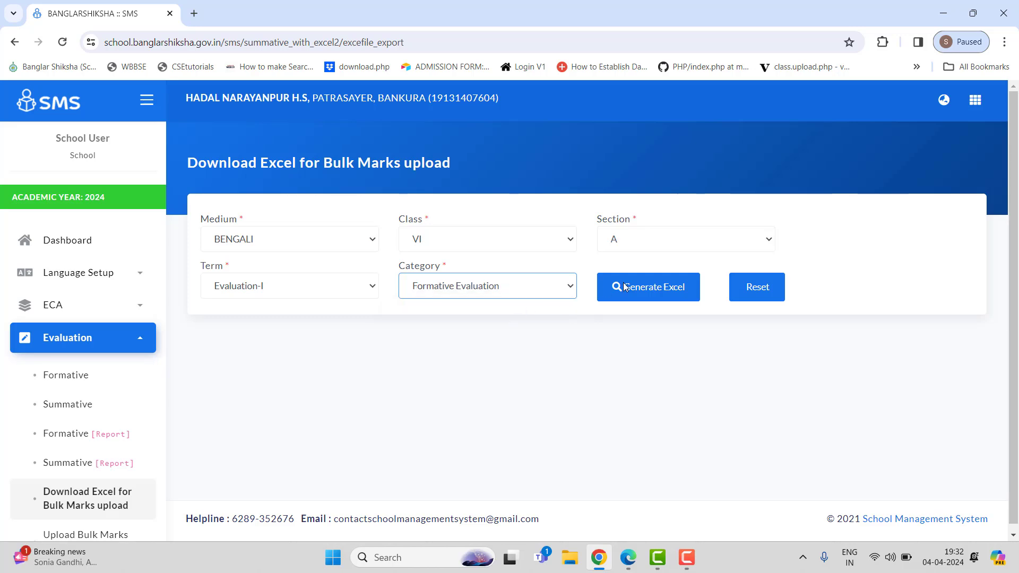
left_click(664, 286)
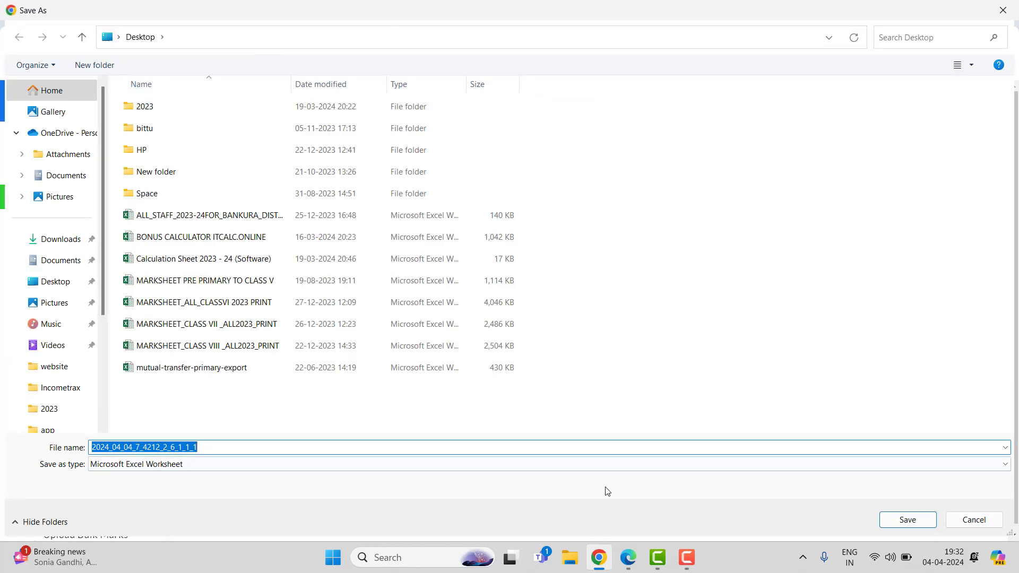
left_click(907, 520)
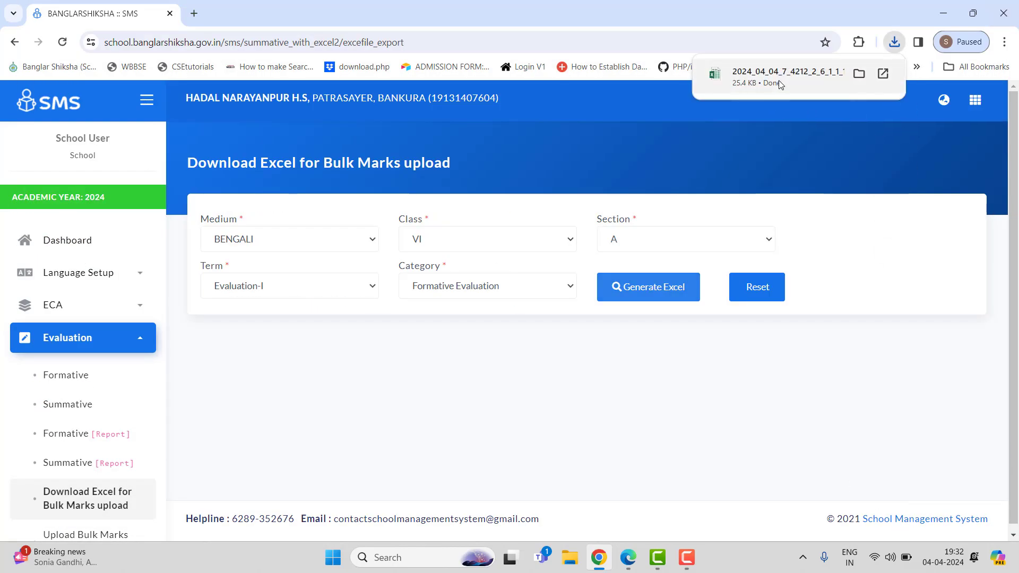
Step: Open the downloaded workbook in Excel, accept the repair and close the repair report
left_click(780, 83)
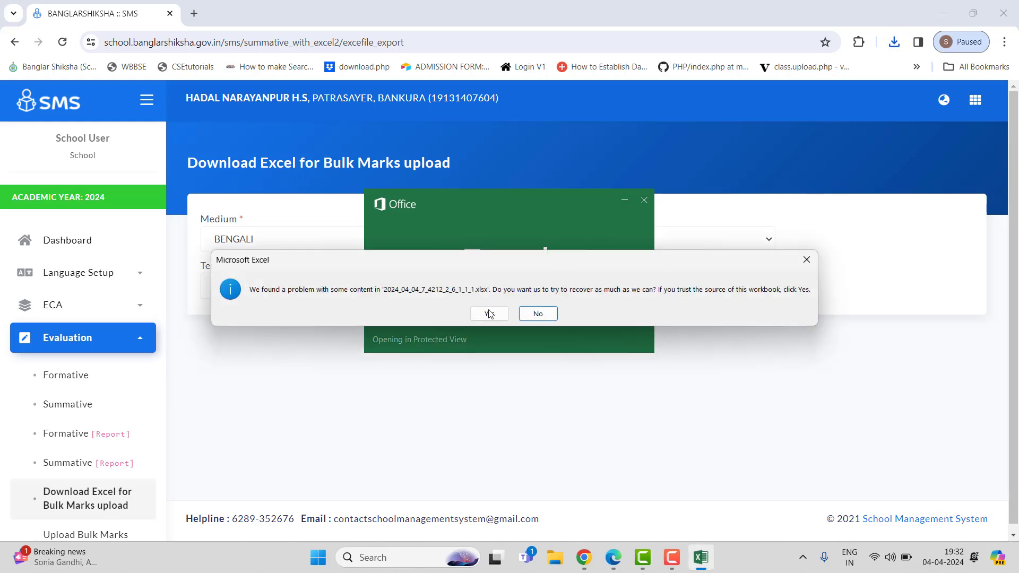
left_click(489, 313)
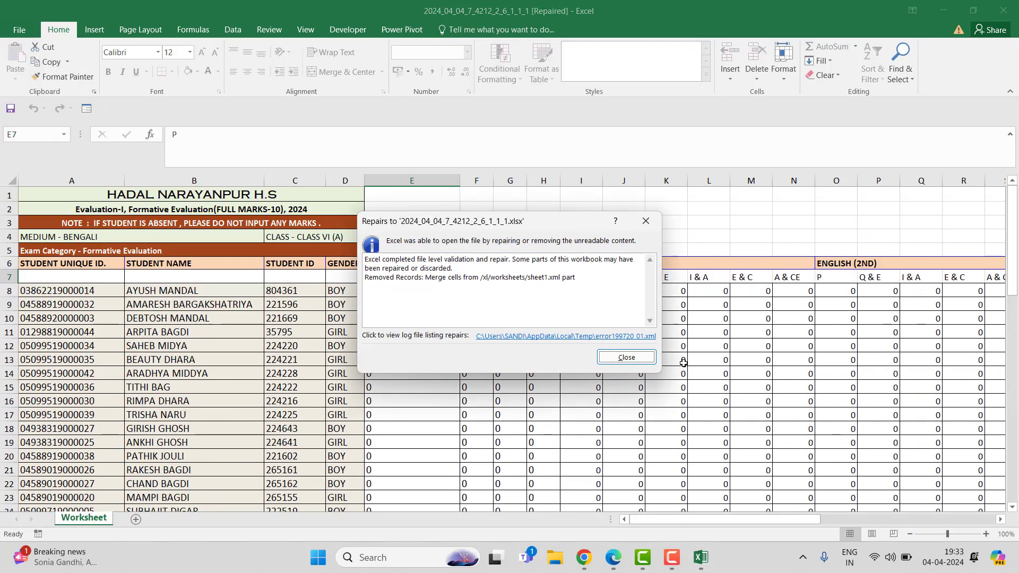
left_click(637, 362)
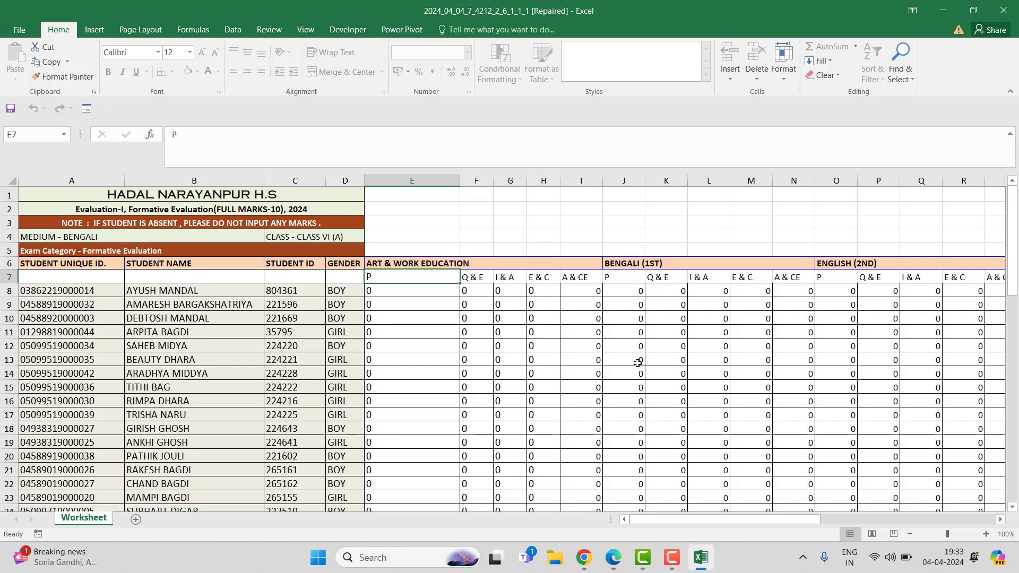
Step: Examine the student ID, name and student ID columns of the downloaded marks sheet
scroll(637, 362, "down", 1)
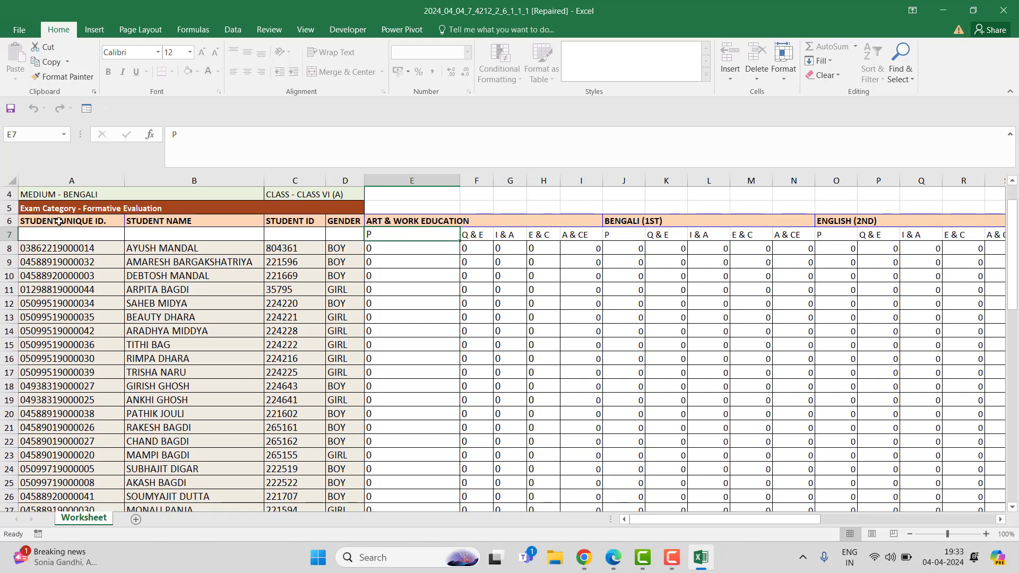
scroll(189, 354, "up", 1)
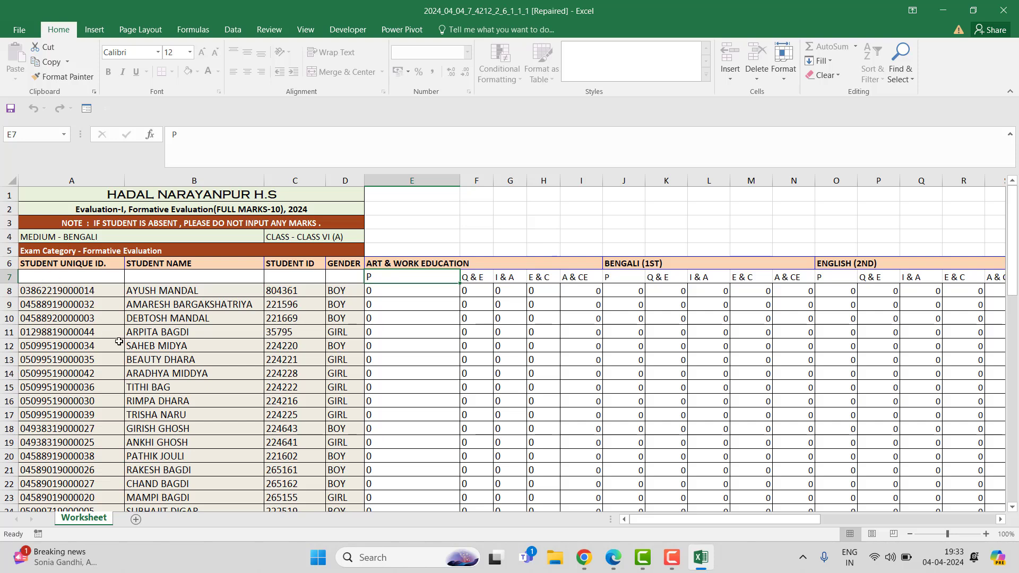
left_click(280, 291)
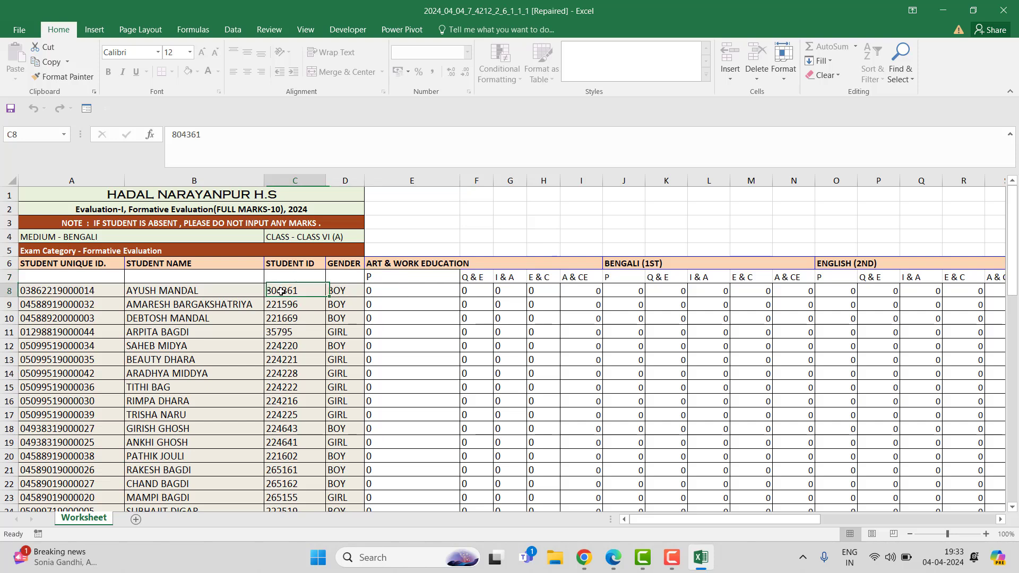
left_click(63, 290)
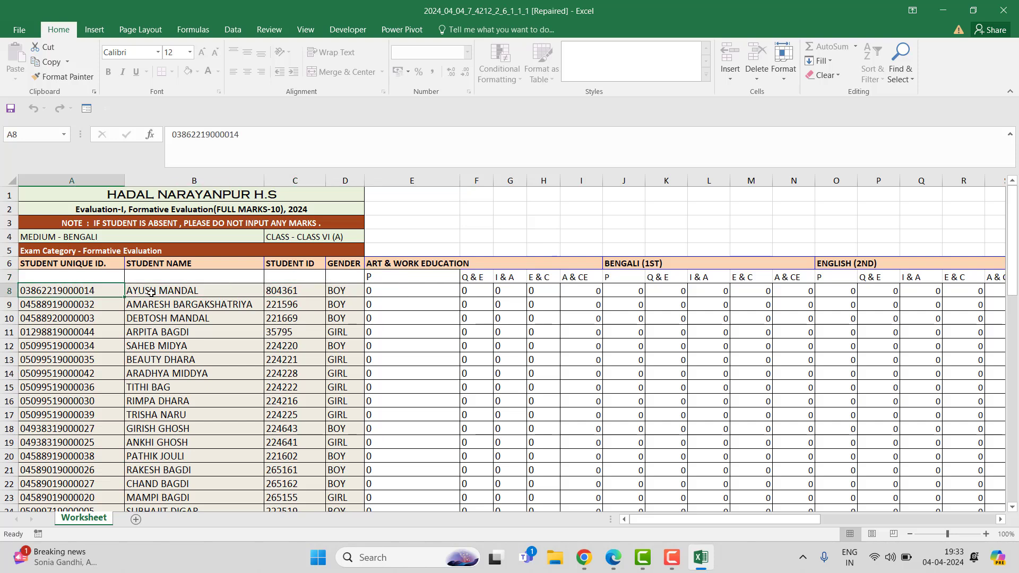
left_click(296, 292)
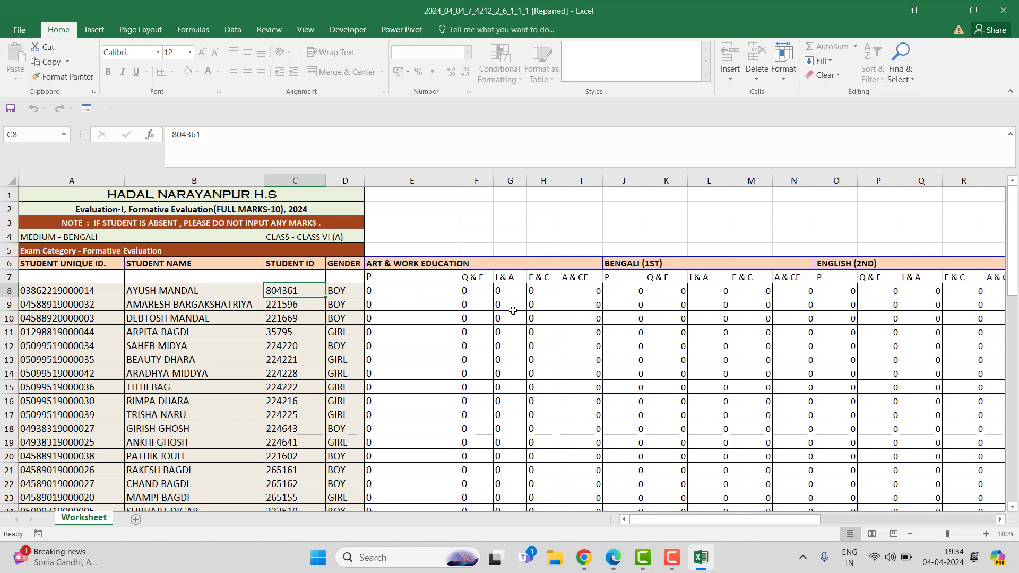
Step: Try to enter 11 as the first student's Art & Work Education Q & E mark and cancel the input error
left_click(471, 292)
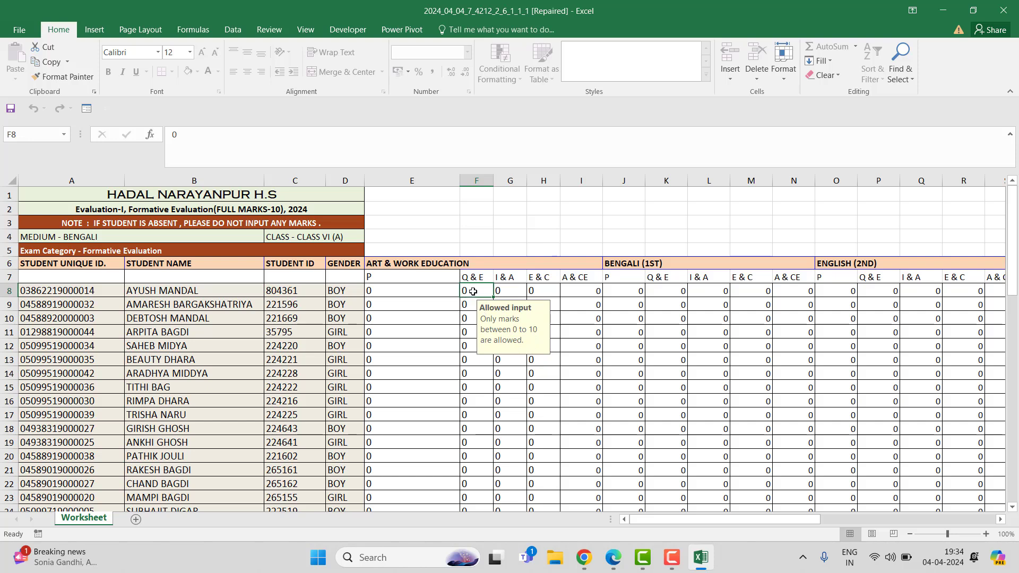
type("11")
key("Return")
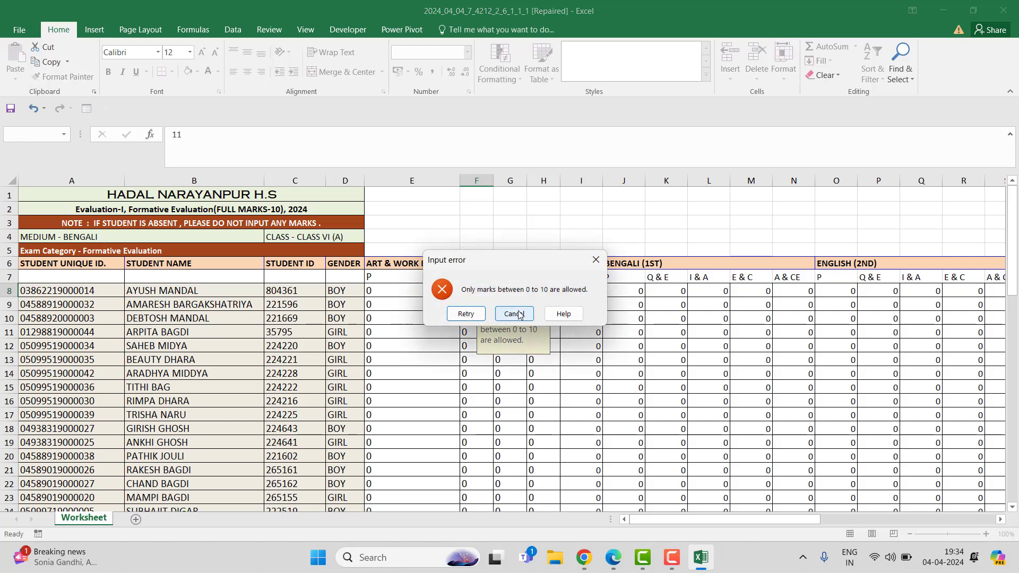
left_click(519, 314)
left_click(593, 319)
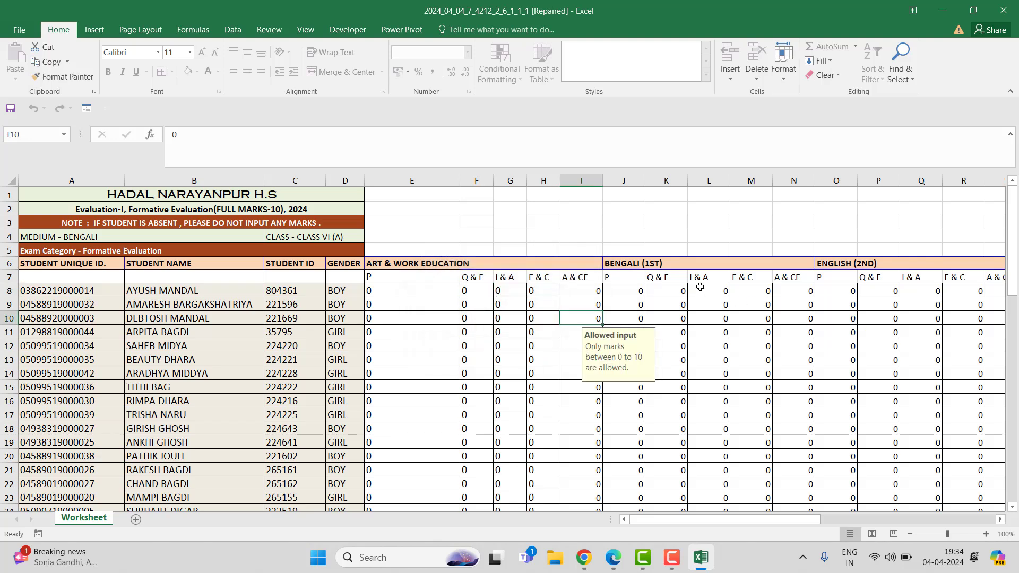
Step: Inspect the subject mark columns and scroll through the student list
left_click(697, 281)
left_click(711, 337)
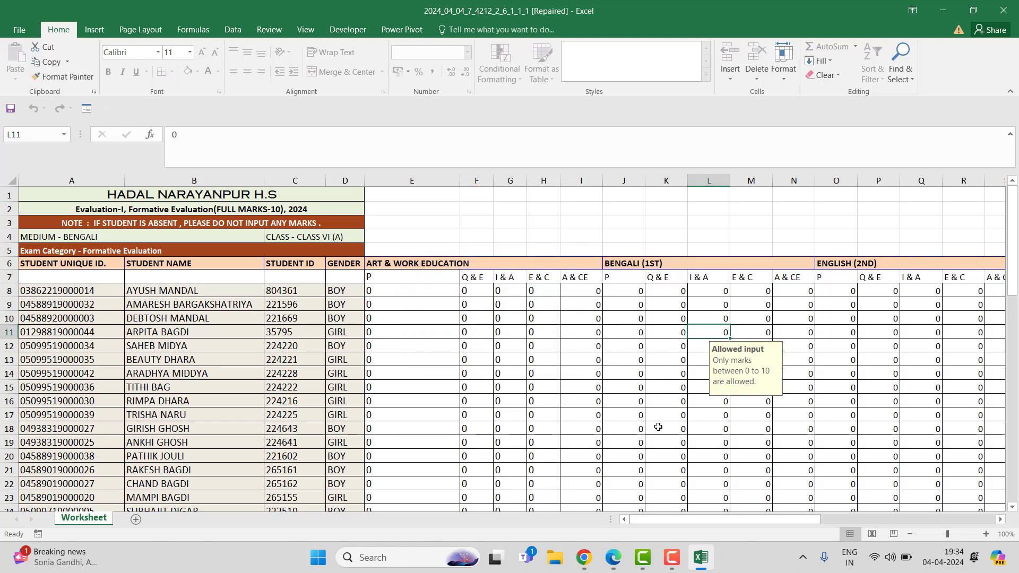
scroll(658, 427, "down", 11)
scroll(658, 426, "down", 1)
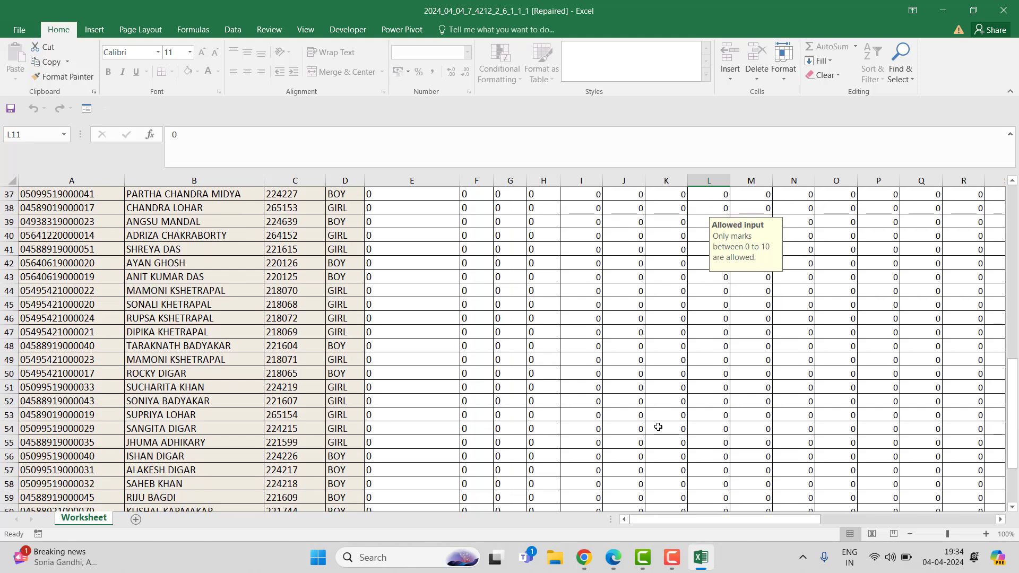
scroll(658, 426, "up", 12)
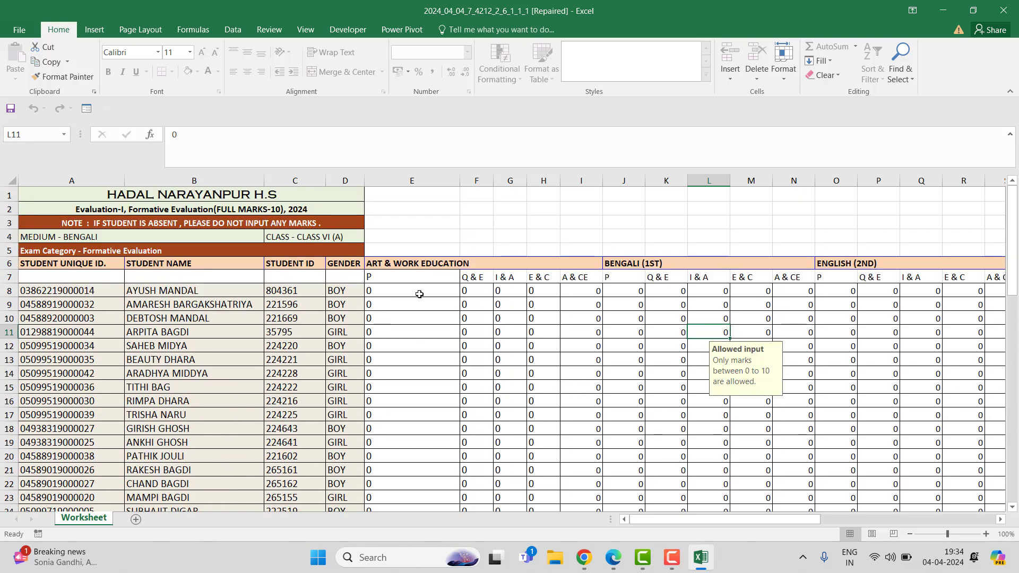
left_click(477, 278)
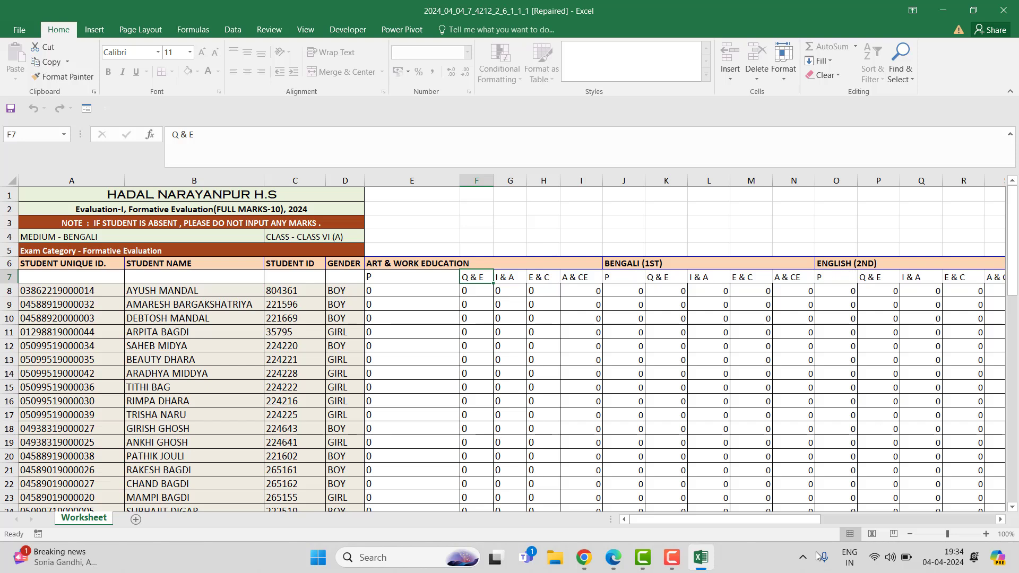
left_click_drag(746, 516, 720, 523)
scroll(718, 459, "down", 6)
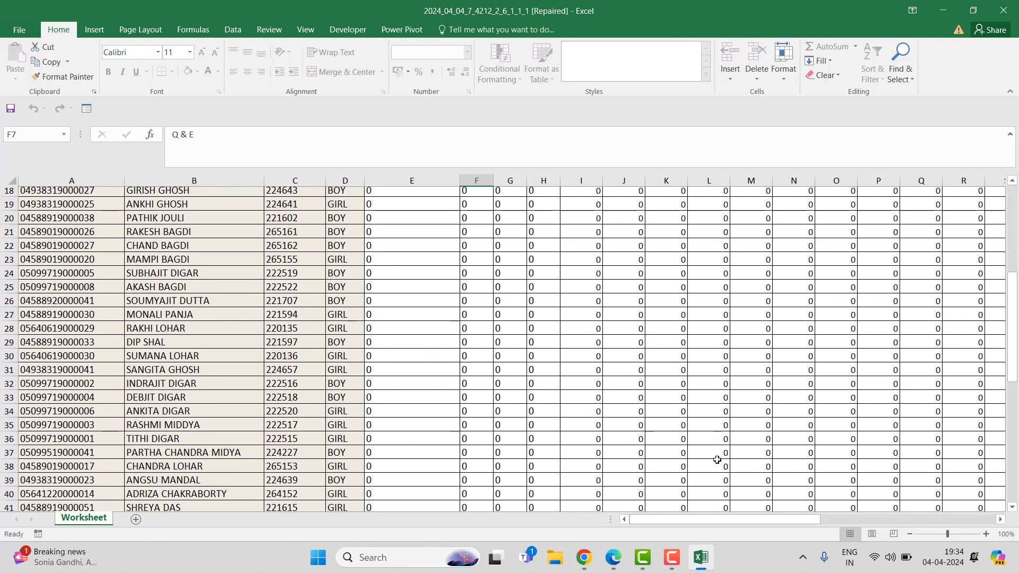
scroll(718, 459, "up", 5)
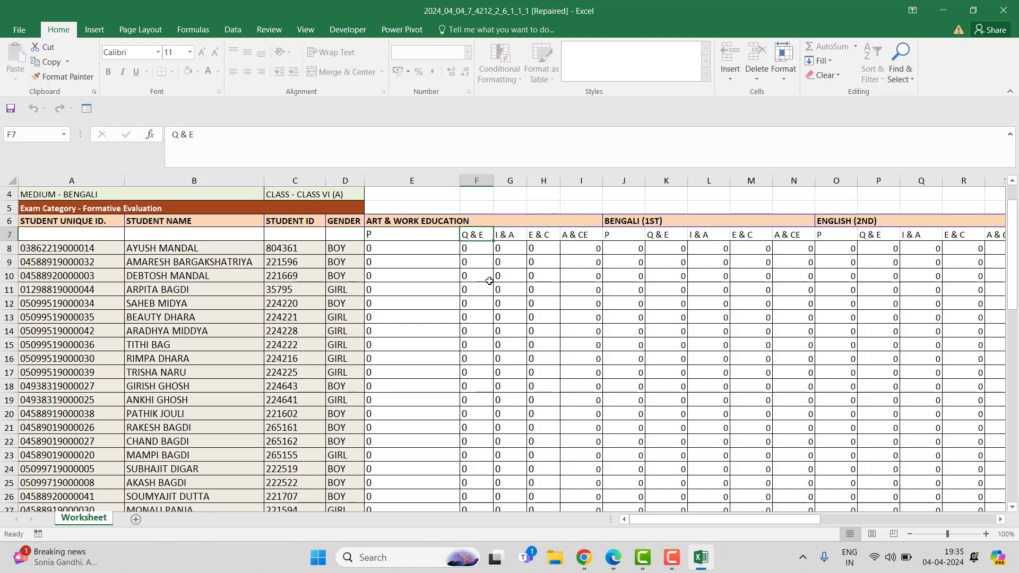
Step: Enter 10 as the first student's Art & Work Education Q & E mark and fill it down for all students
left_click(484, 260)
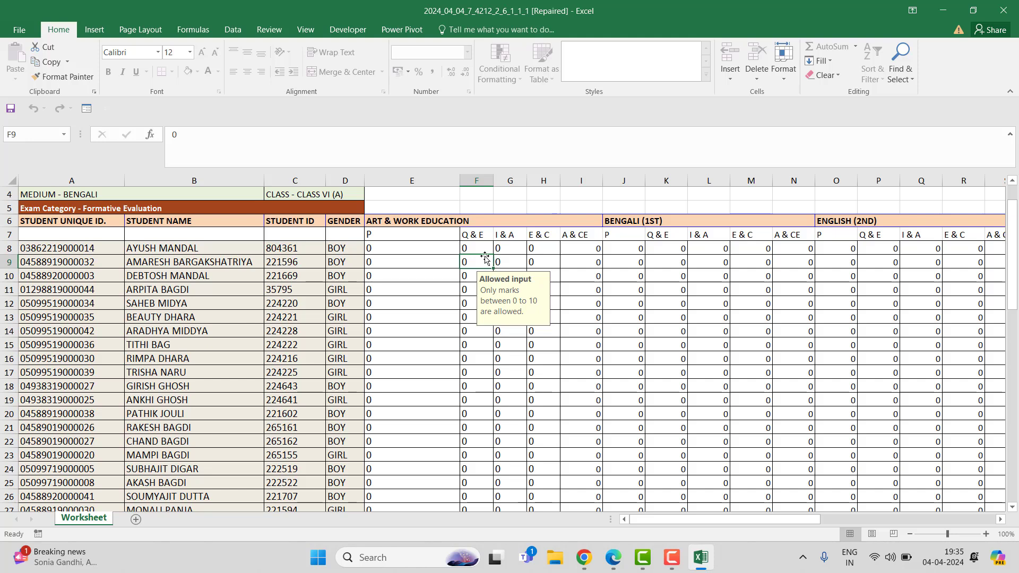
left_click(478, 246)
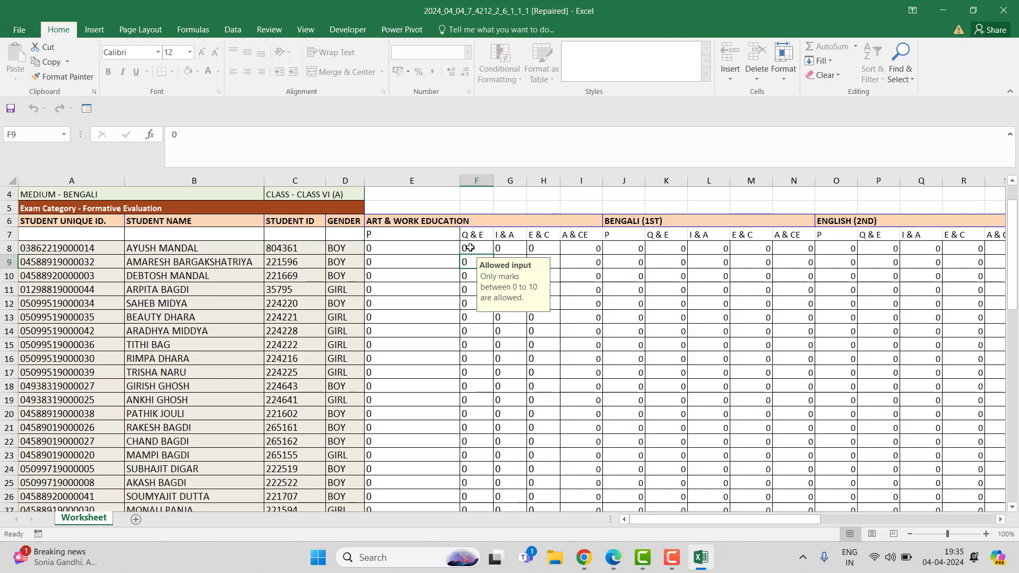
type("10")
left_click(602, 280)
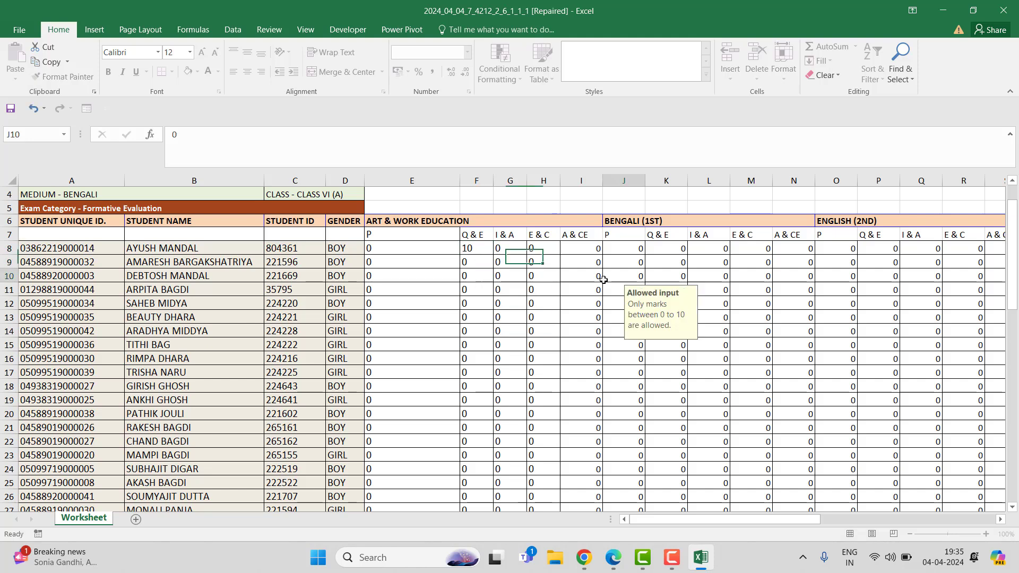
left_click(484, 252)
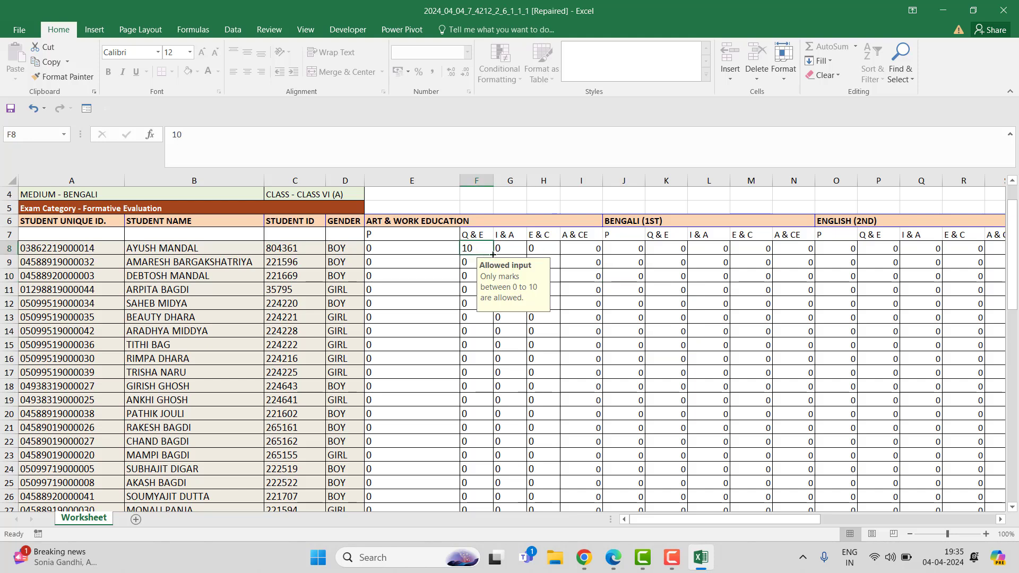
left_click_drag(493, 255, 500, 484)
Step: Enter 10 as the first student's Art & Work Education P mark and fill it down the column
scroll(671, 417, "up", 13)
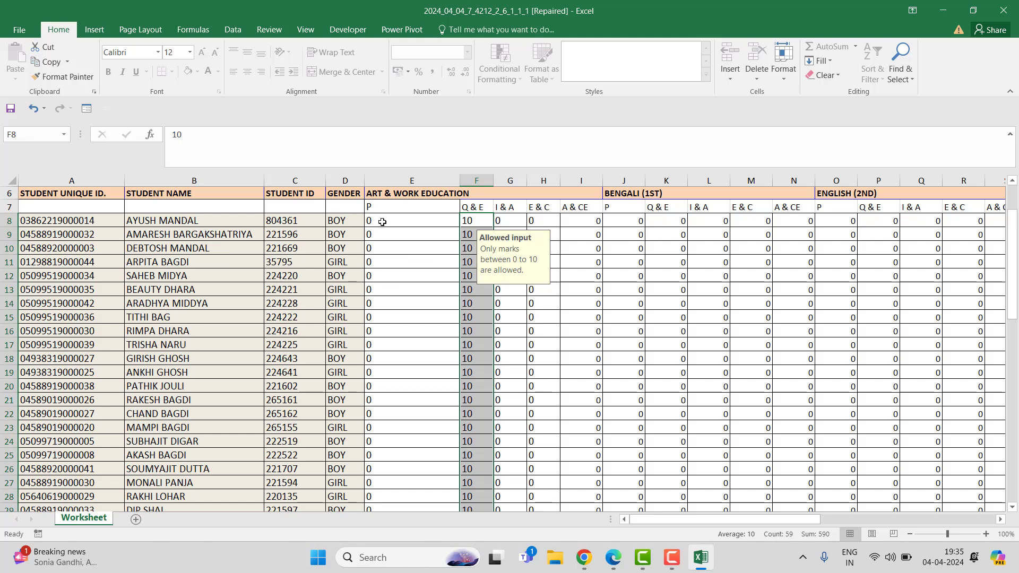
left_click(411, 220)
type("1")
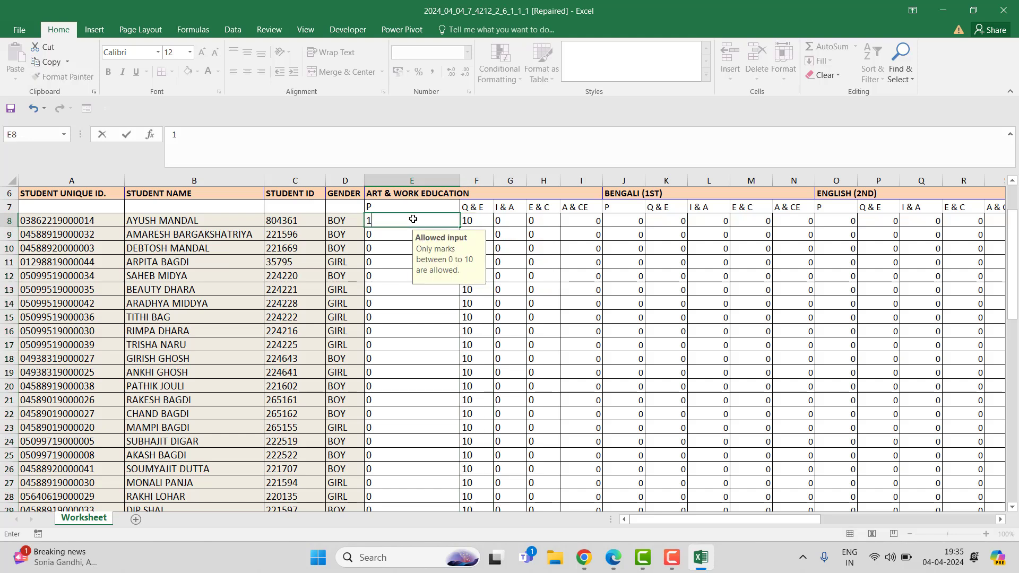
key("Return")
left_click(388, 223)
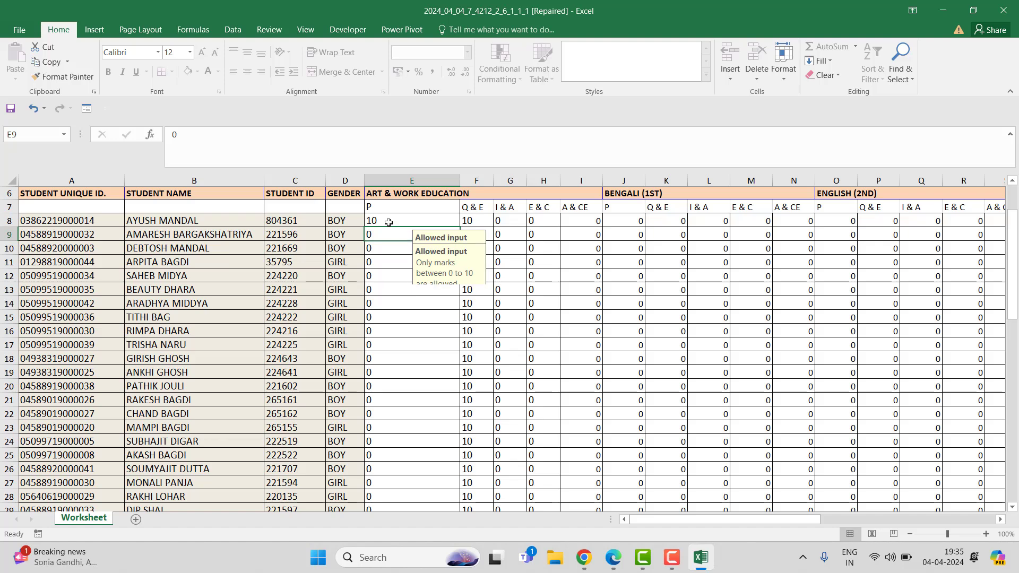
left_click_drag(461, 228, 456, 489)
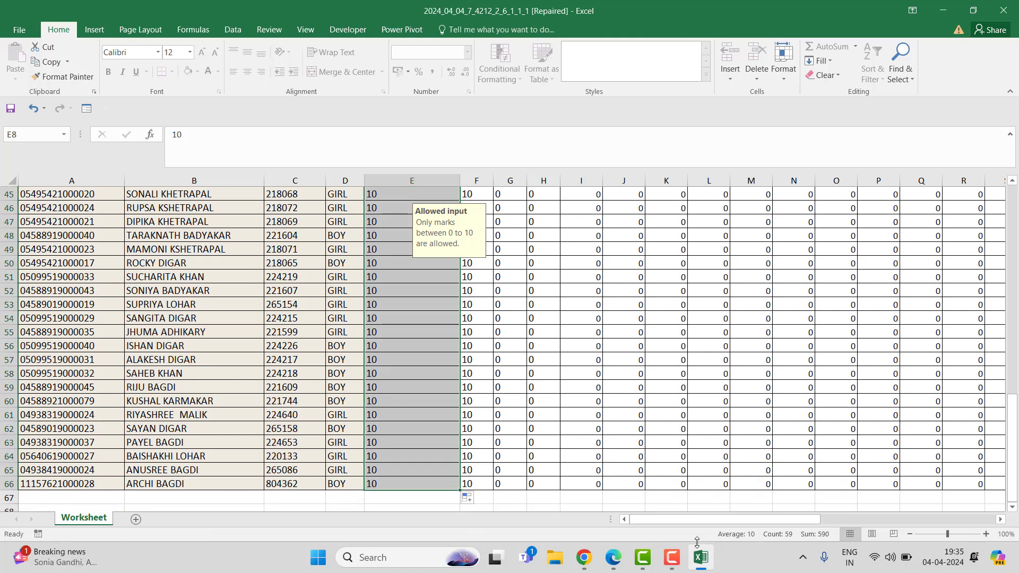
mouse_move(676, 568)
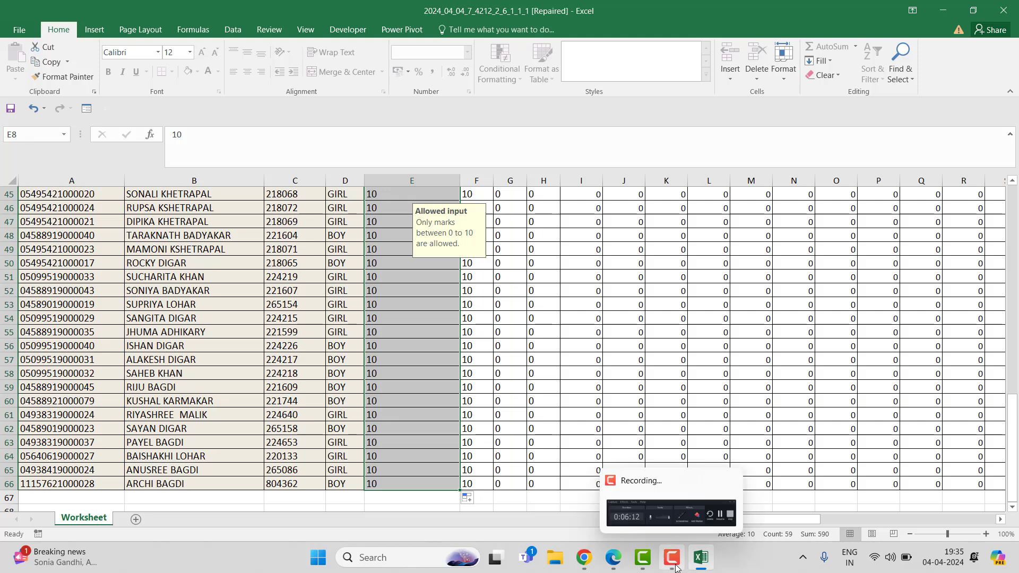
left_click(672, 558)
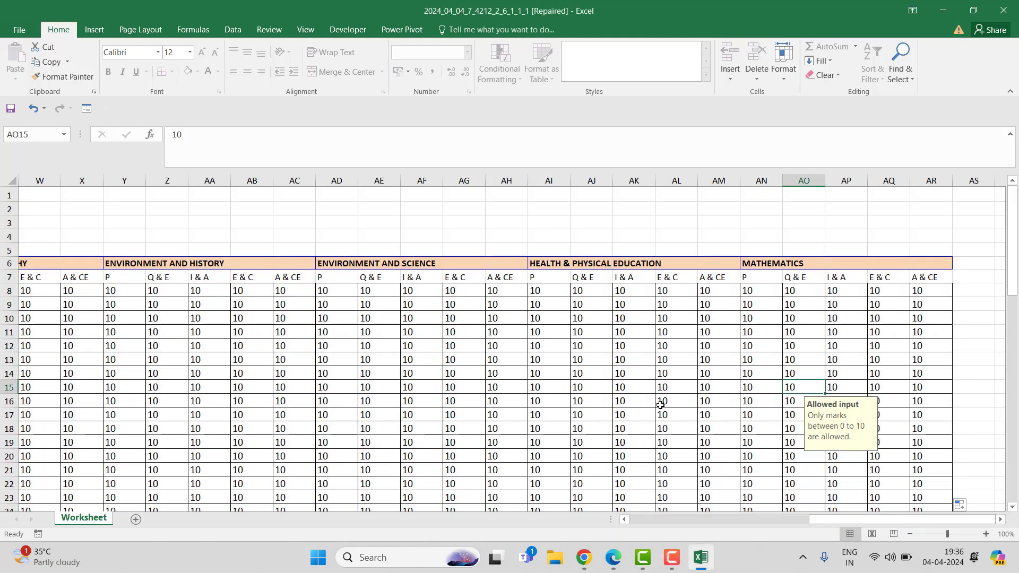
Step: Save the workbook to the Desktop under the same name, replacing the existing file
key("ctrl+s")
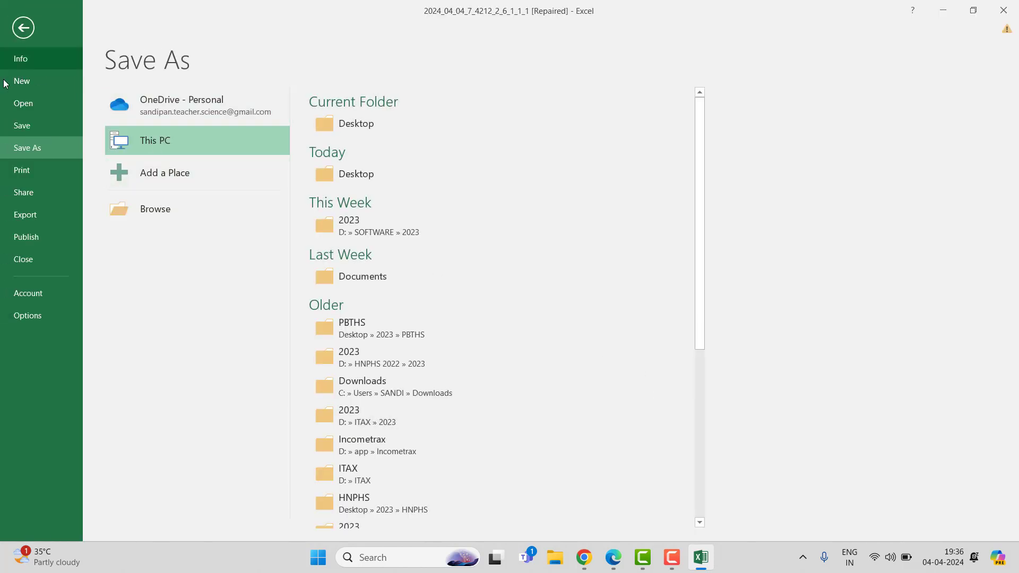
left_click(27, 126)
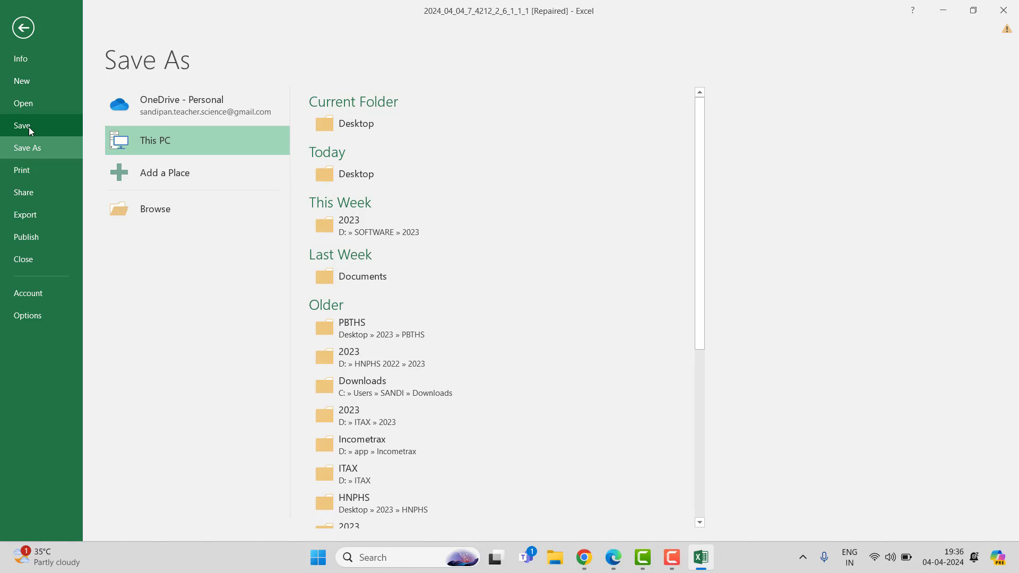
left_click(200, 209)
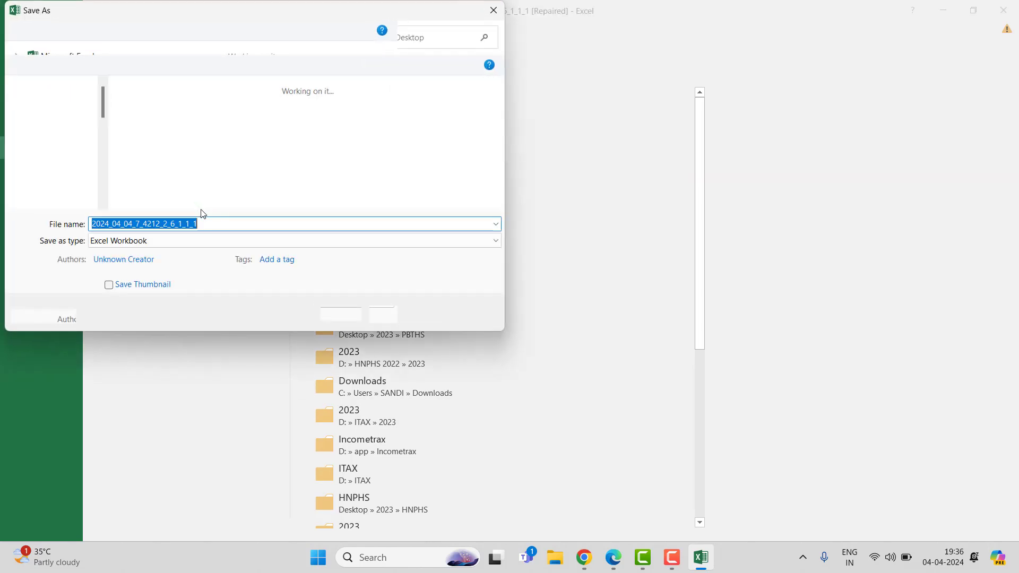
left_click(397, 315)
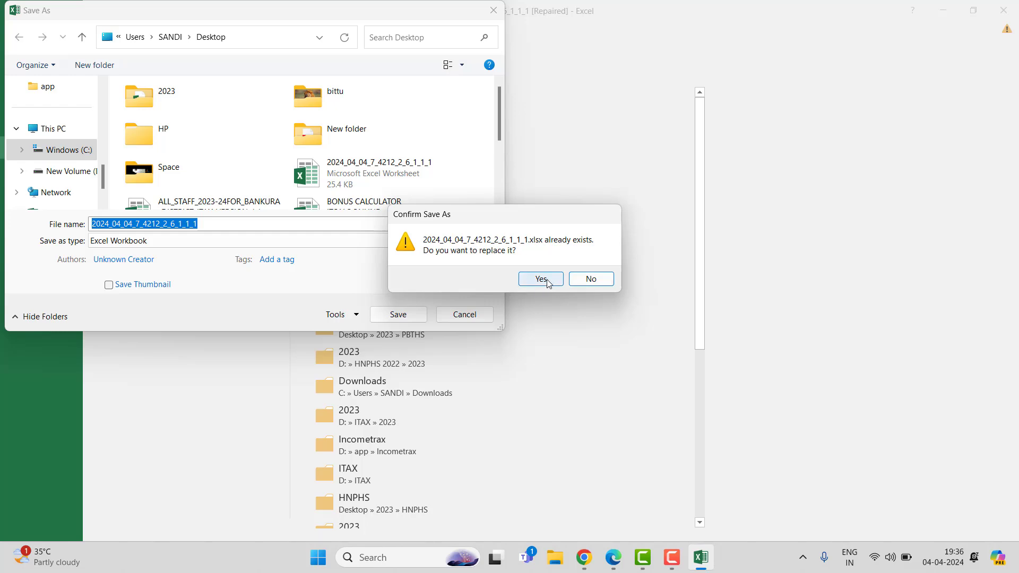
left_click(547, 282)
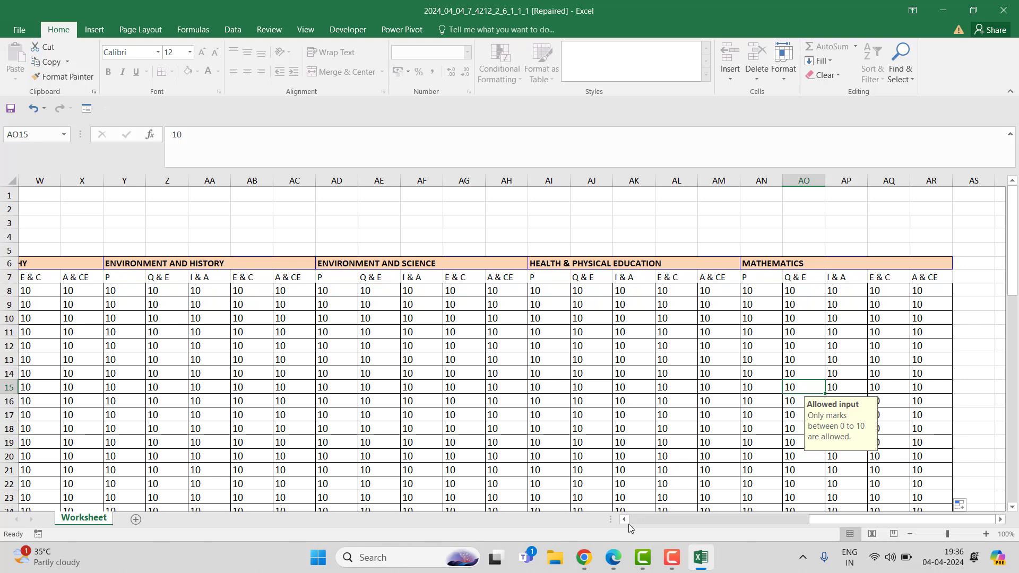
Step: Switch to the browser and open the Upload Bulk Marks entry file page under Evaluation
left_click(591, 564)
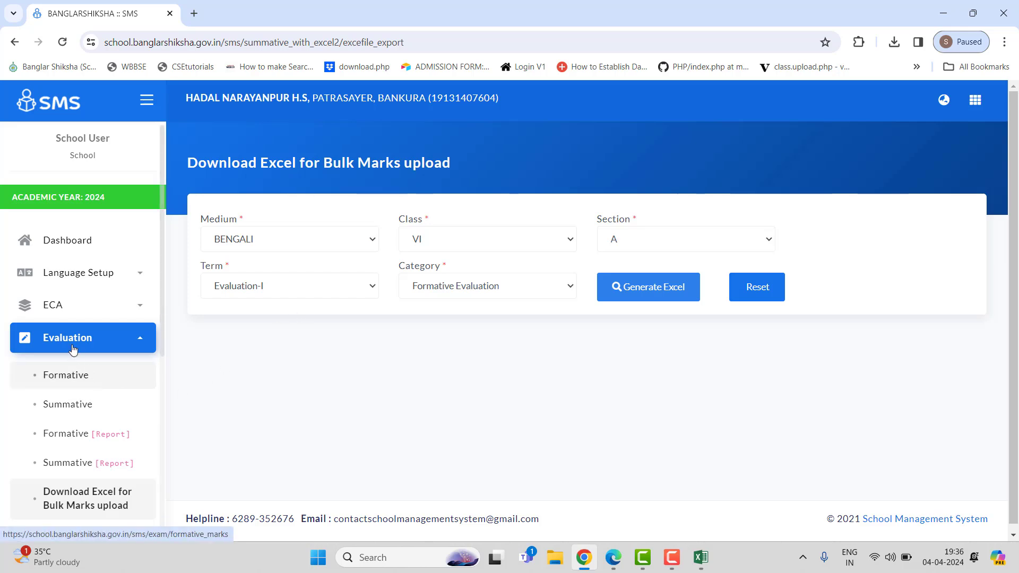
left_click(113, 336)
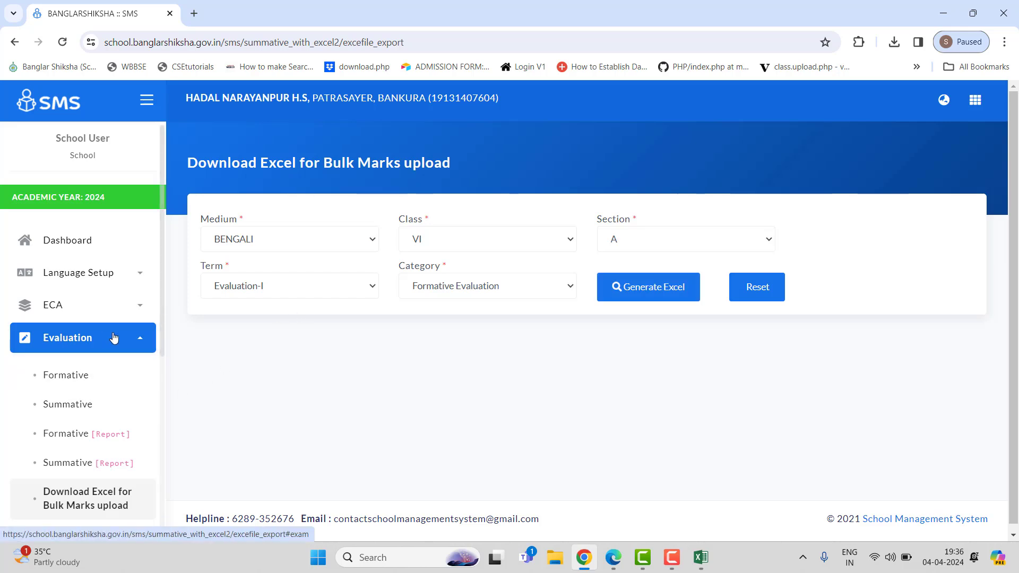
left_click(113, 338)
scroll(118, 366, "down", 1)
scroll(114, 387, "down", 1)
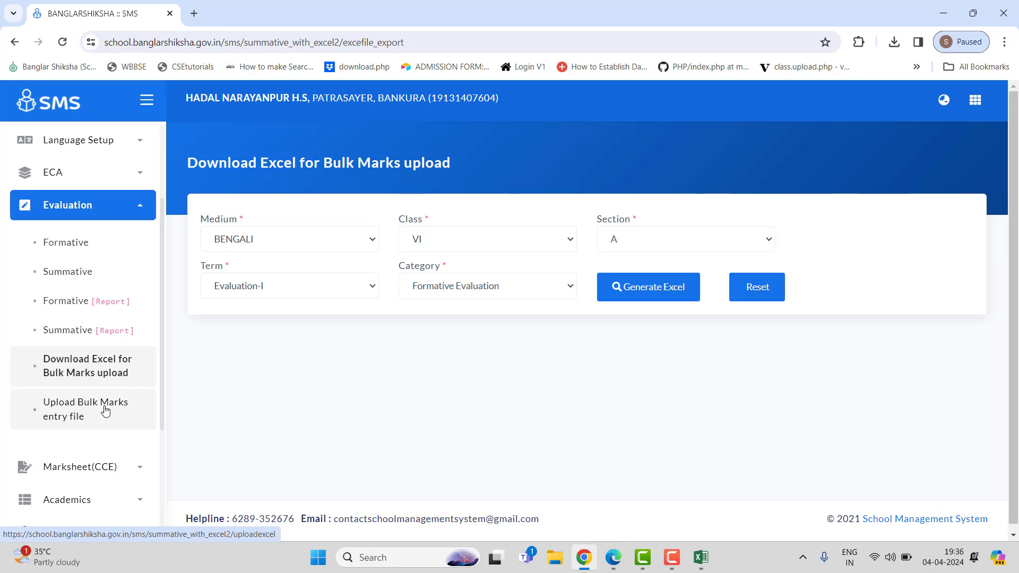
left_click(106, 410)
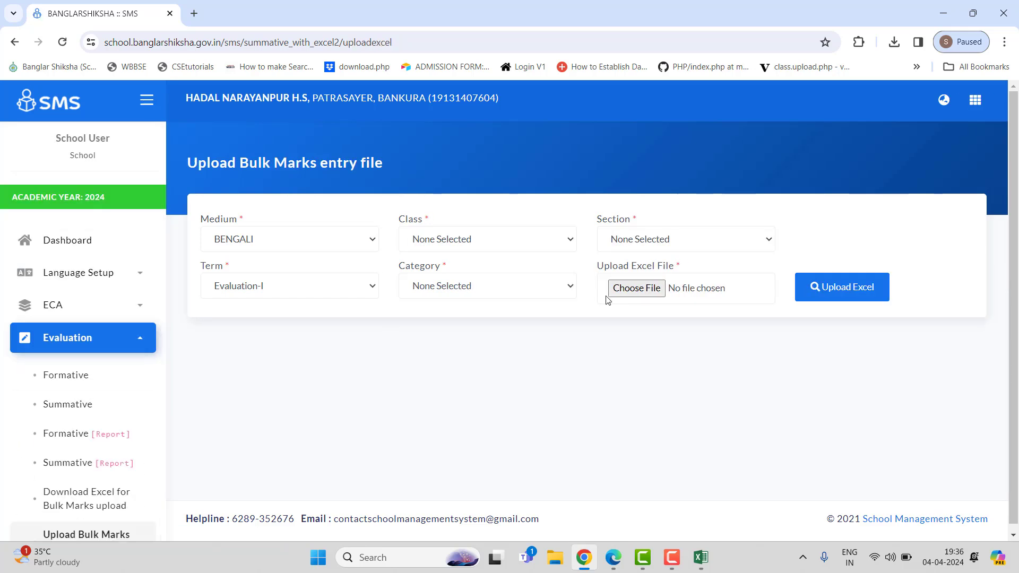
Step: Select class VI and section A for the bulk marks upload
left_click(496, 239)
left_click(446, 289)
left_click(689, 241)
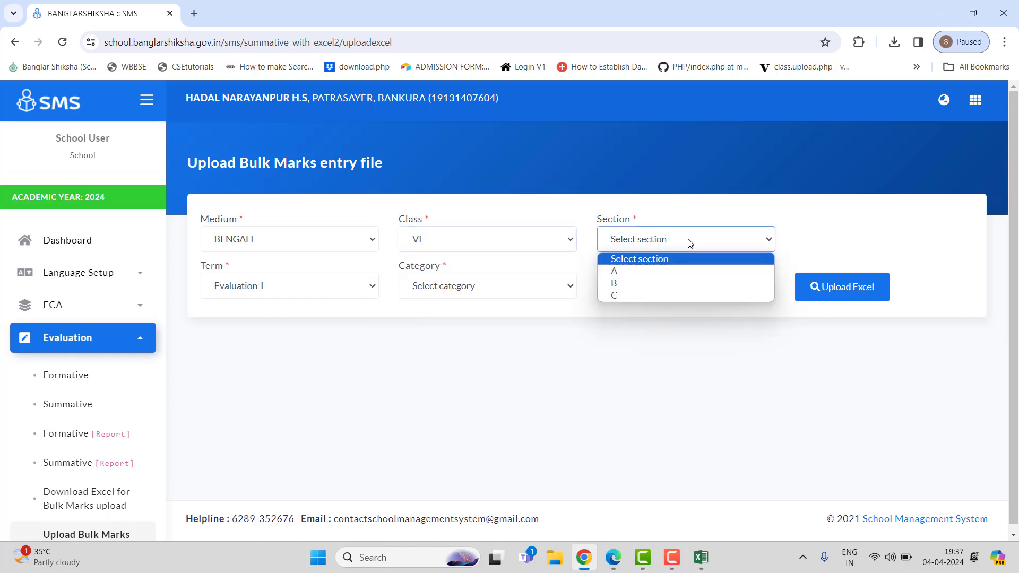
left_click(629, 274)
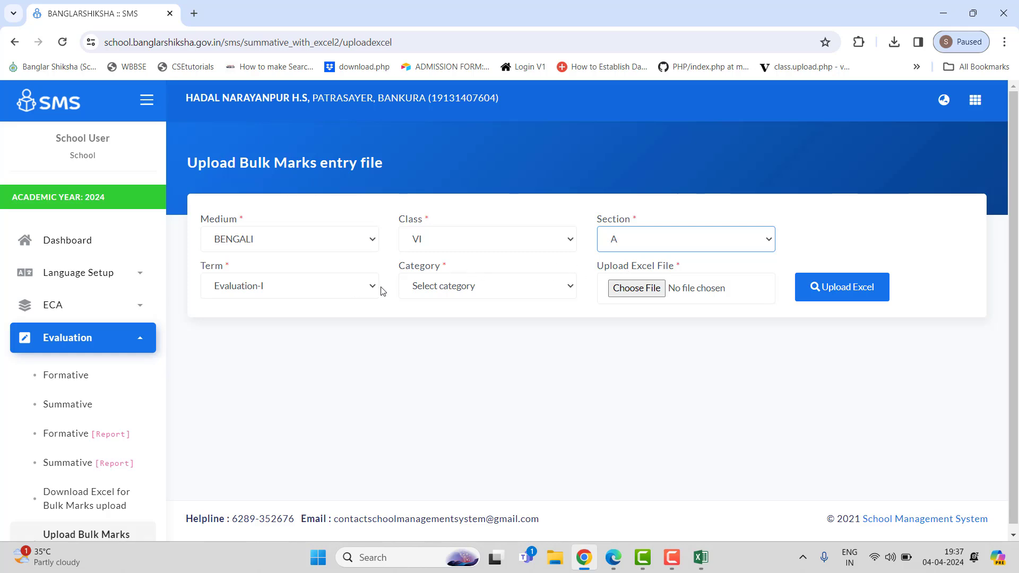
Step: Choose the Formative Evaluation category, attach the workbook 2024_04_04_7_4212_2_6_1_1_1 from the Desktop and upload it
left_click(524, 290)
left_click(499, 316)
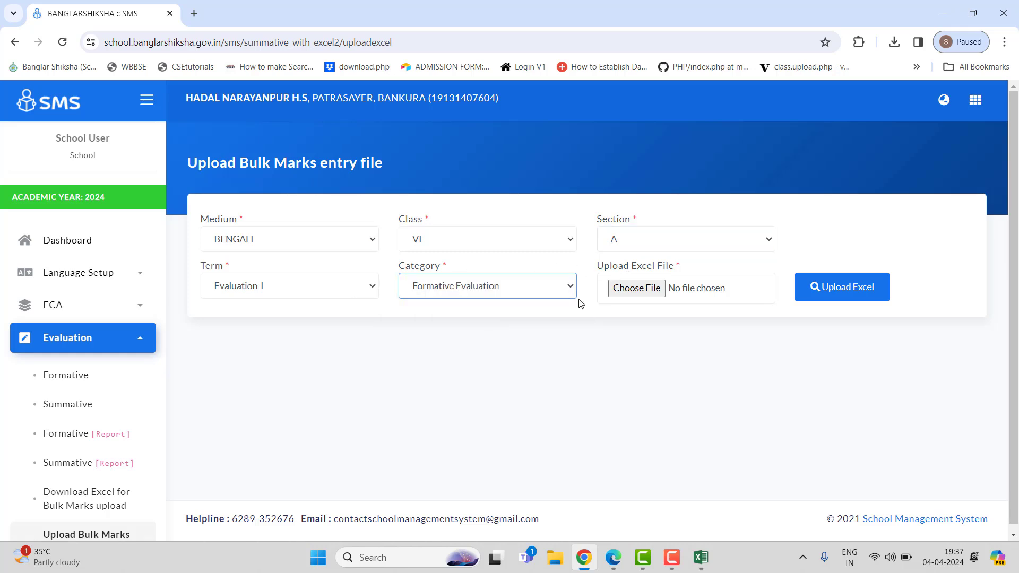
left_click(639, 289)
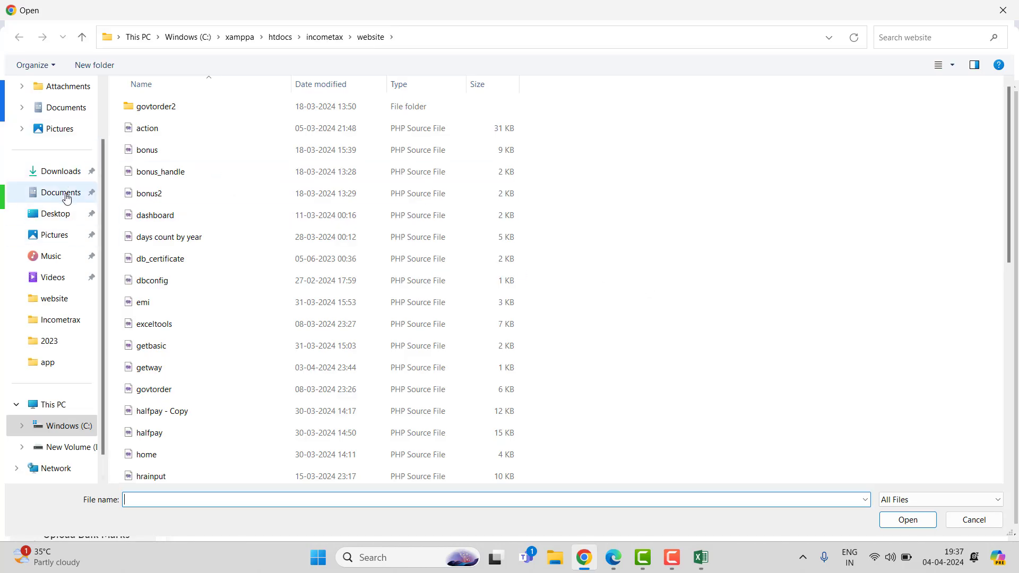
left_click(53, 214)
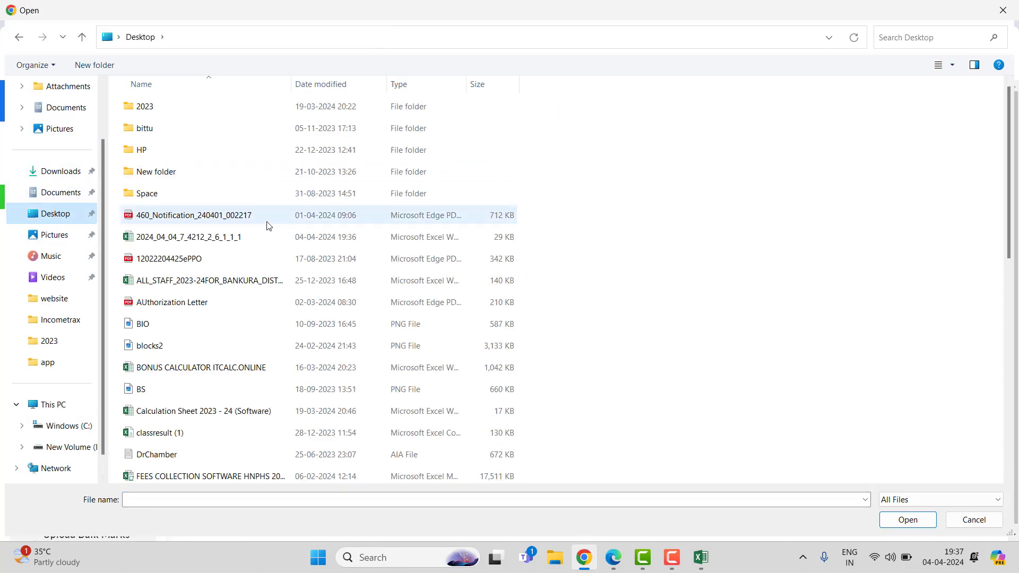
double_click(236, 238)
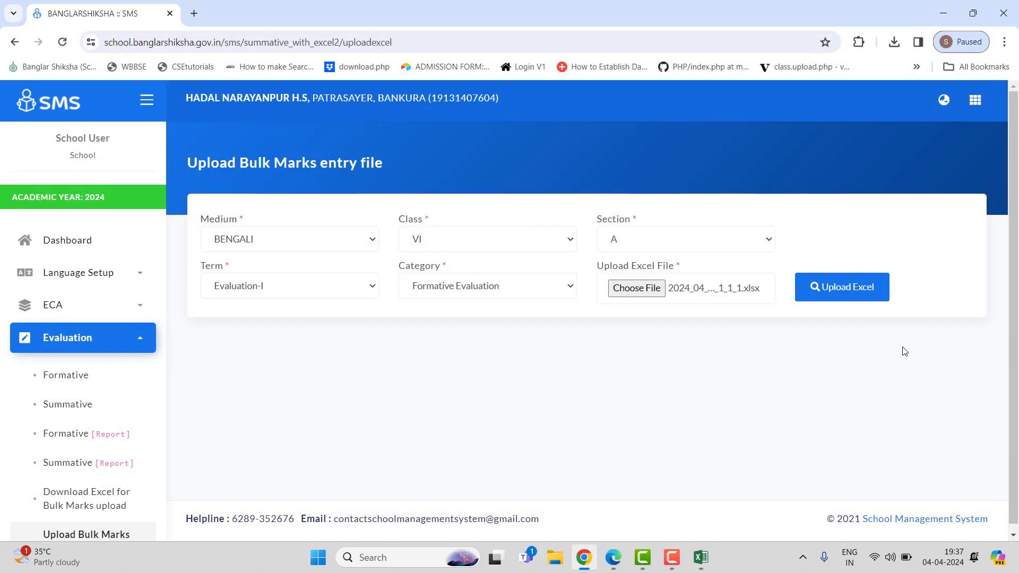
left_click(853, 295)
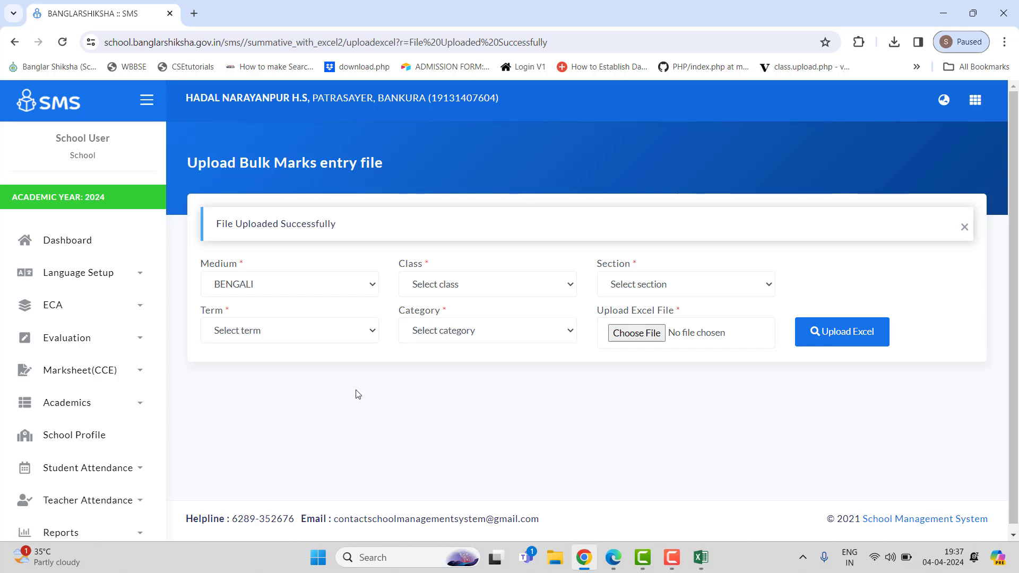
Step: Open the Formative marks report page under Evaluation
scroll(357, 394, "down", 1)
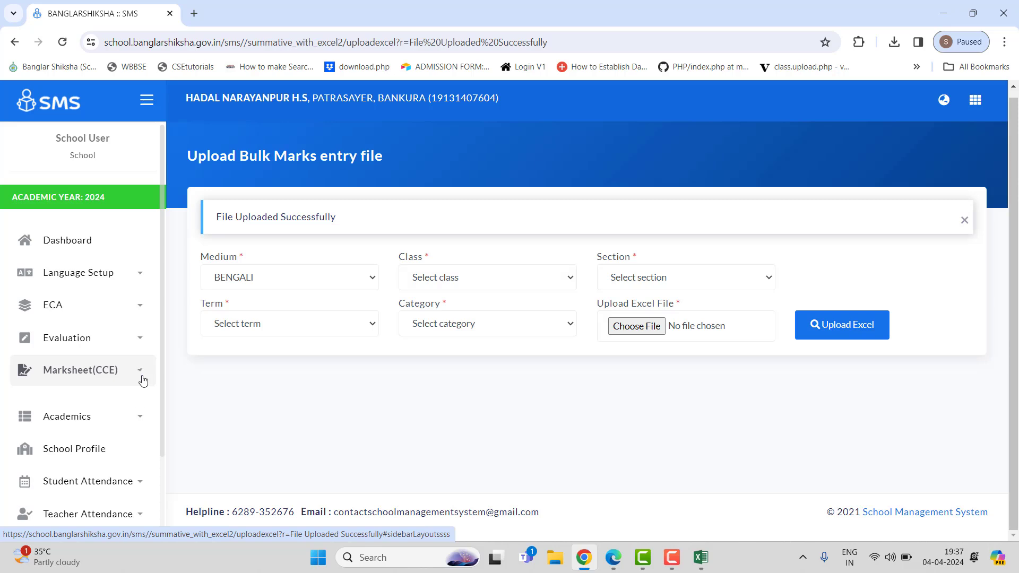
left_click(142, 380)
scroll(159, 382, "down", 2)
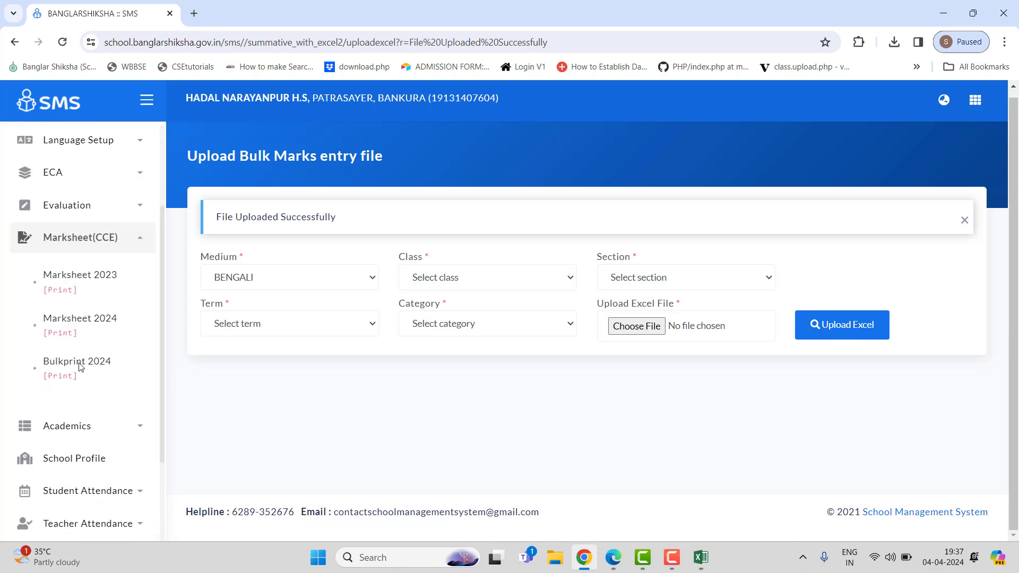
left_click(123, 237)
left_click(125, 230)
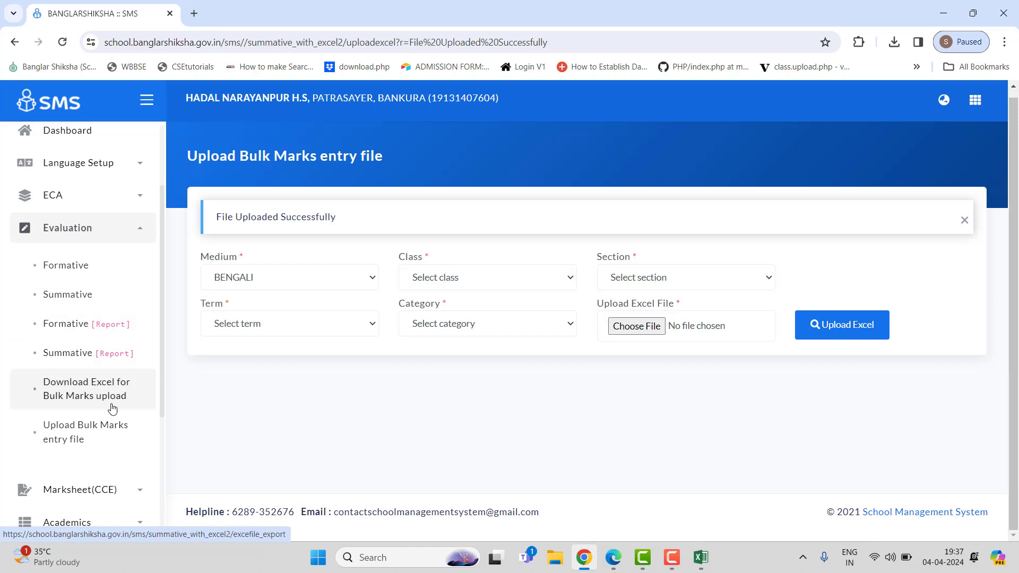
left_click(75, 492)
scroll(88, 413, "down", 5)
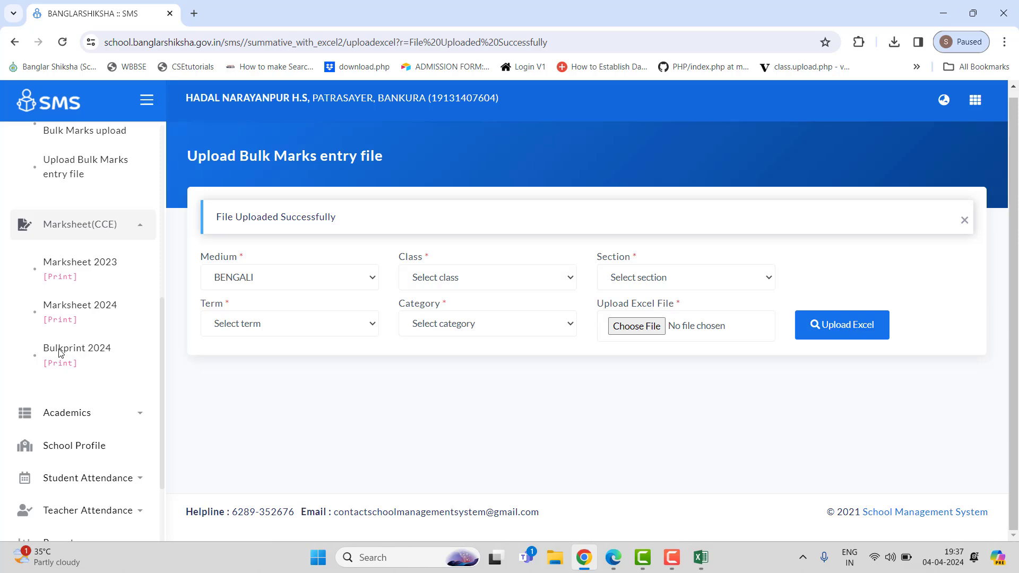
scroll(93, 348, "down", 1)
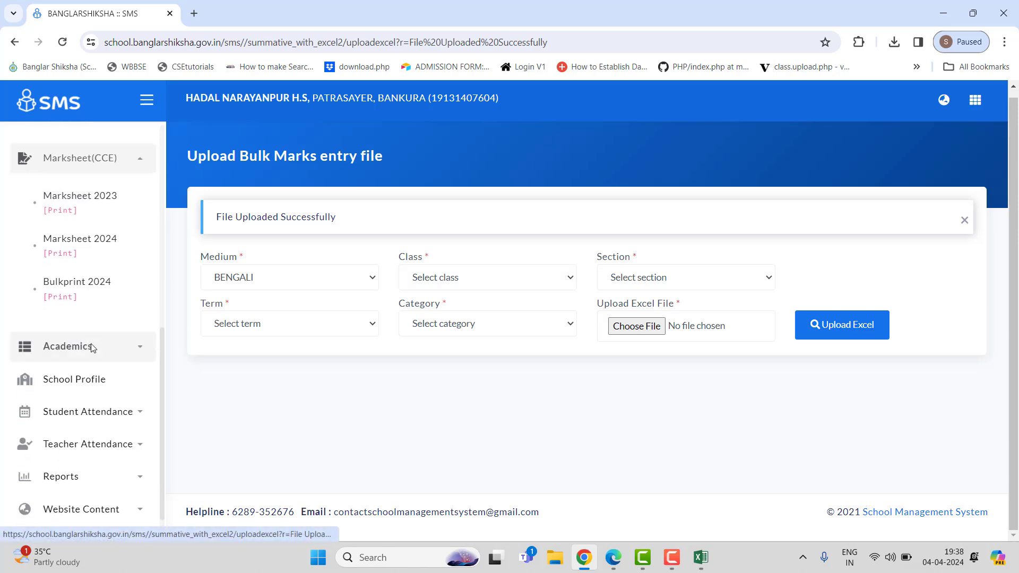
scroll(93, 348, "up", 2)
scroll(92, 347, "up", 3)
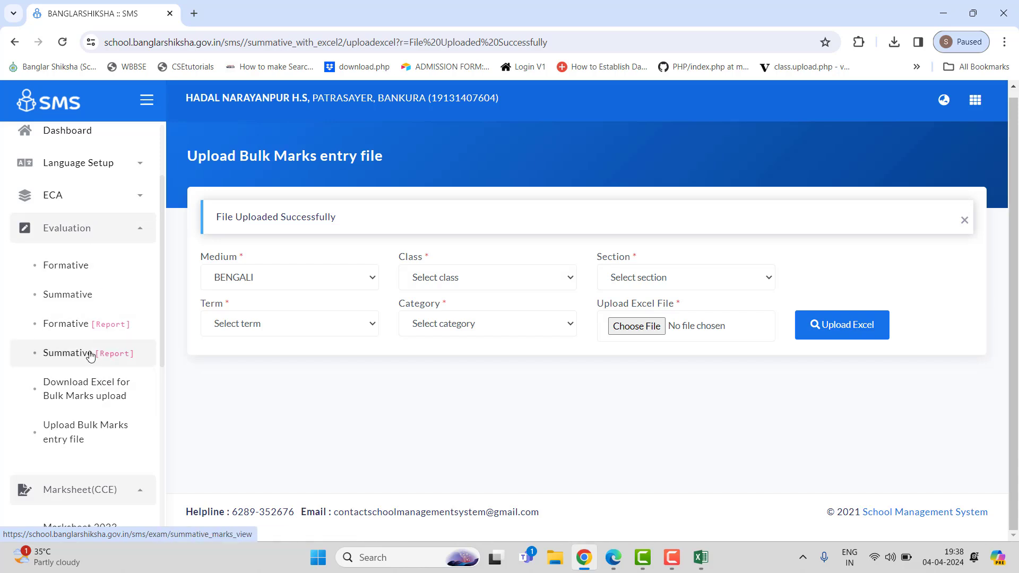
left_click(77, 327)
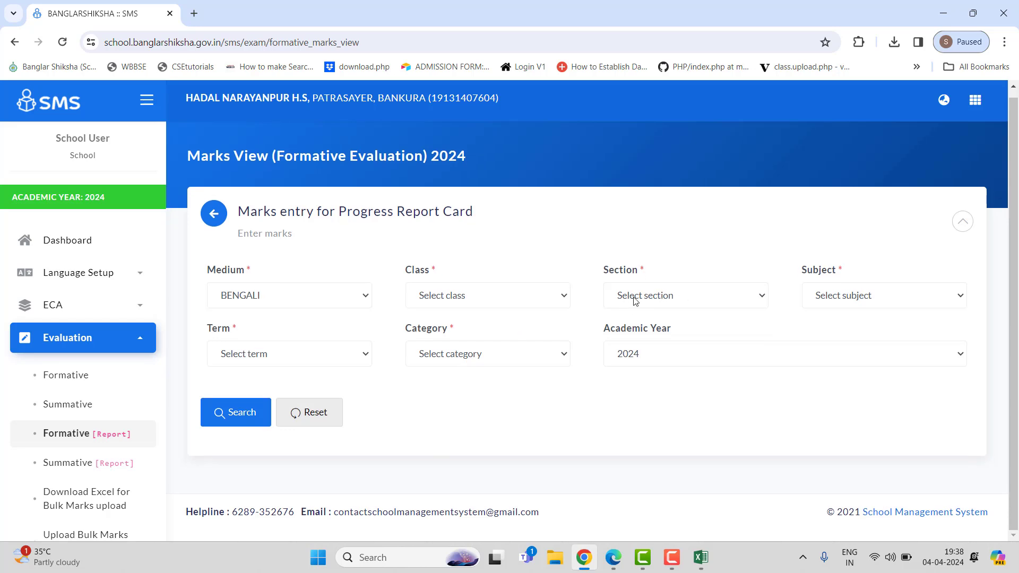
Step: Review the uploaded formative marks for class VI-A Mathematics, scrolling through every student's row
left_click(671, 558)
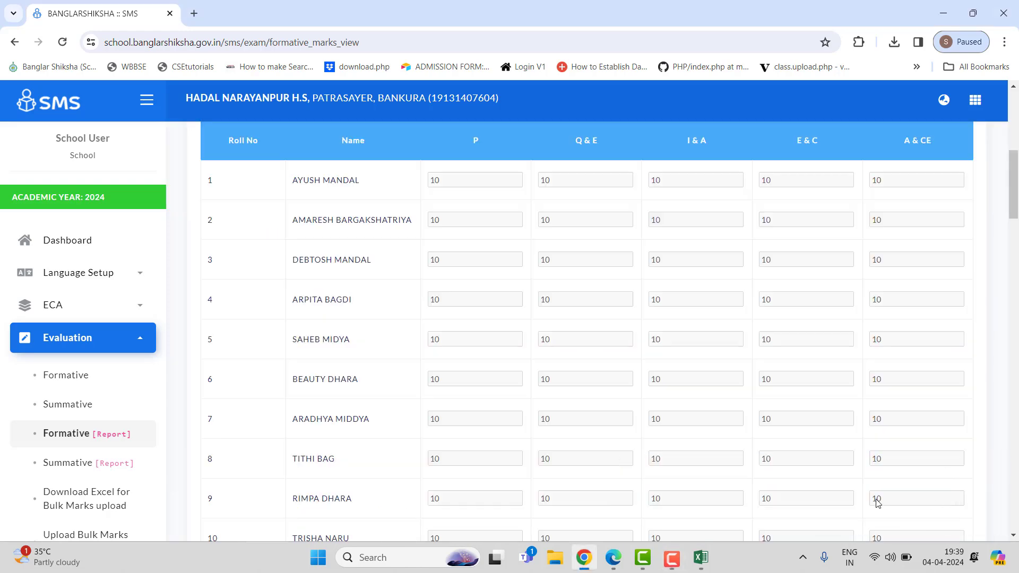
scroll(641, 440, "up", 4)
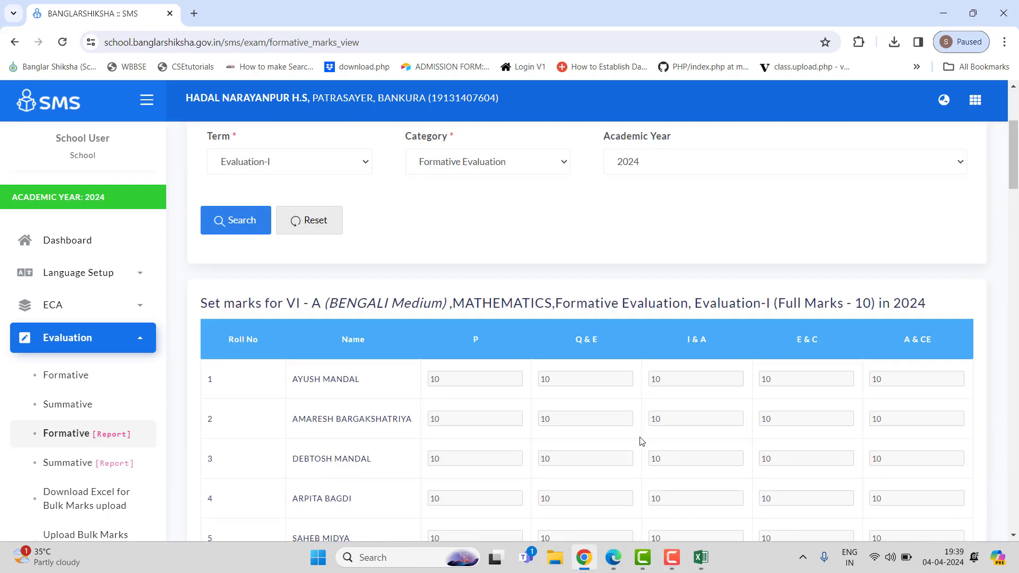
scroll(641, 441, "down", 2)
scroll(642, 441, "down", 15)
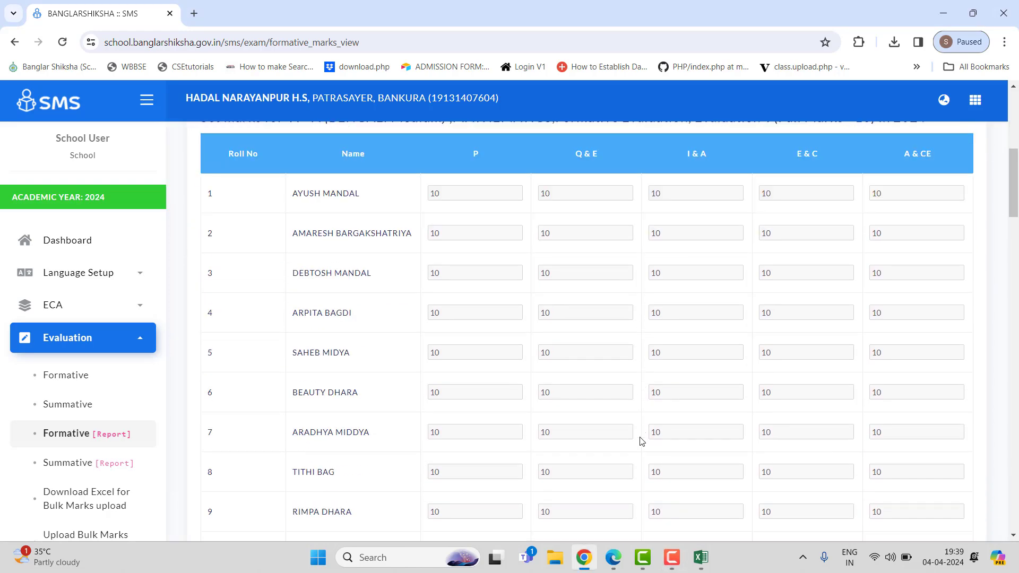
scroll(641, 441, "down", 5)
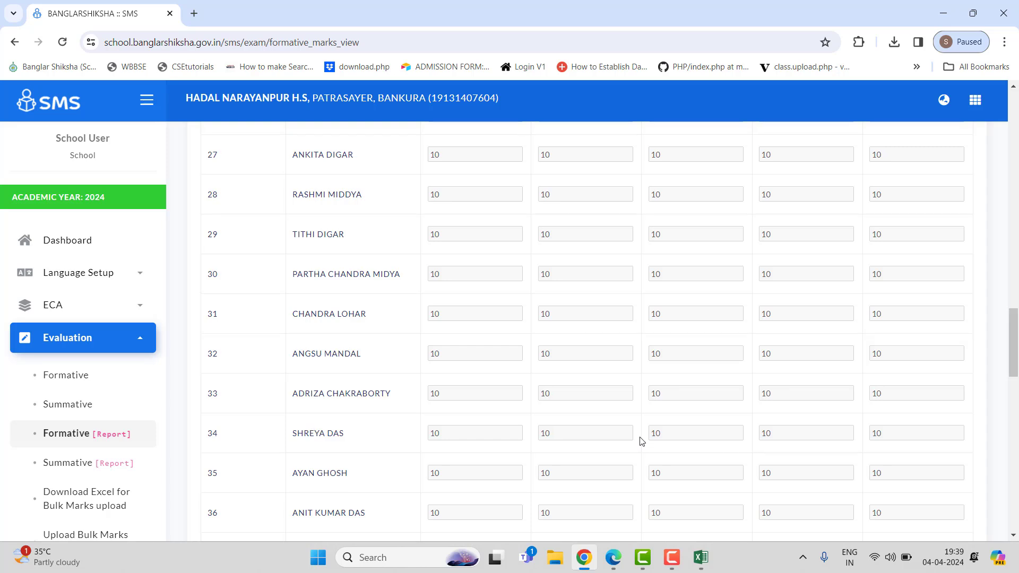
scroll(641, 441, "up", 9)
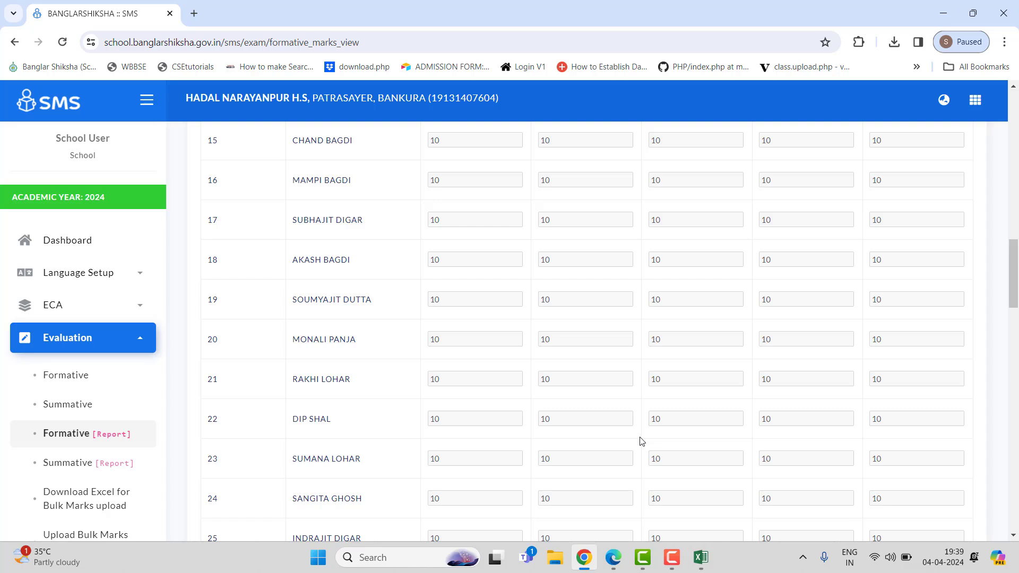
scroll(641, 441, "up", 3)
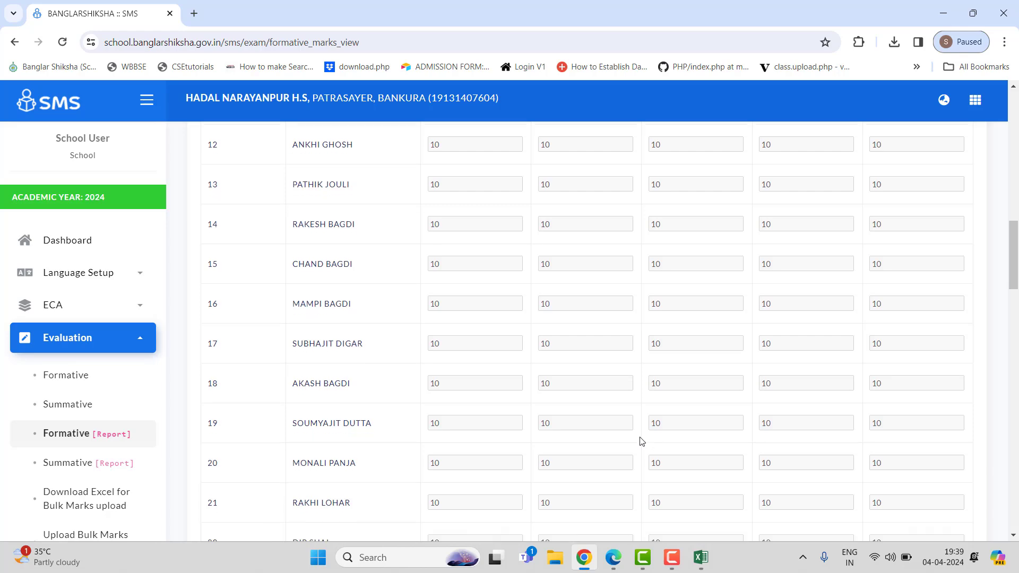
scroll(642, 441, "down", 12)
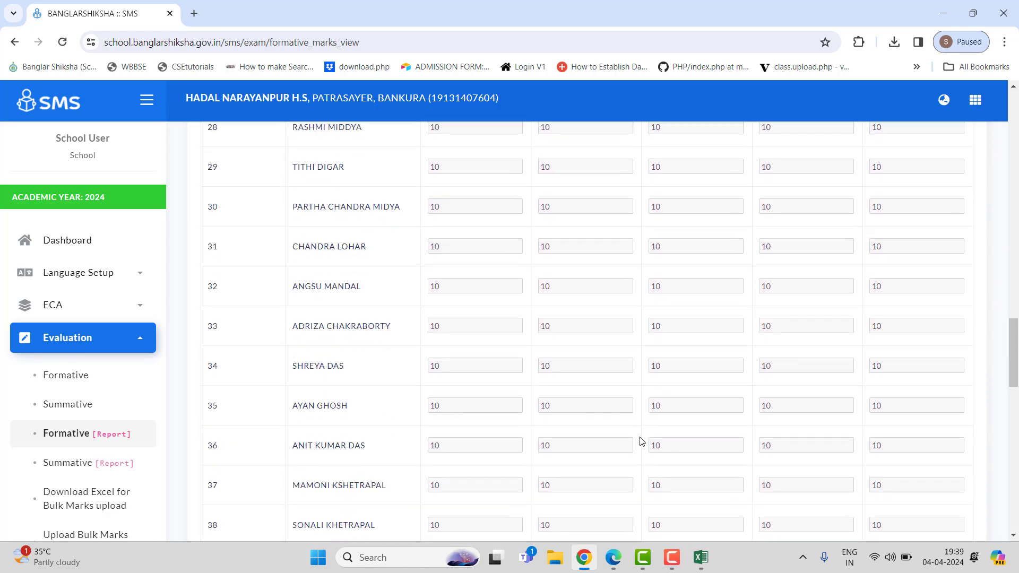
scroll(642, 441, "up", 11)
scroll(641, 441, "down", 16)
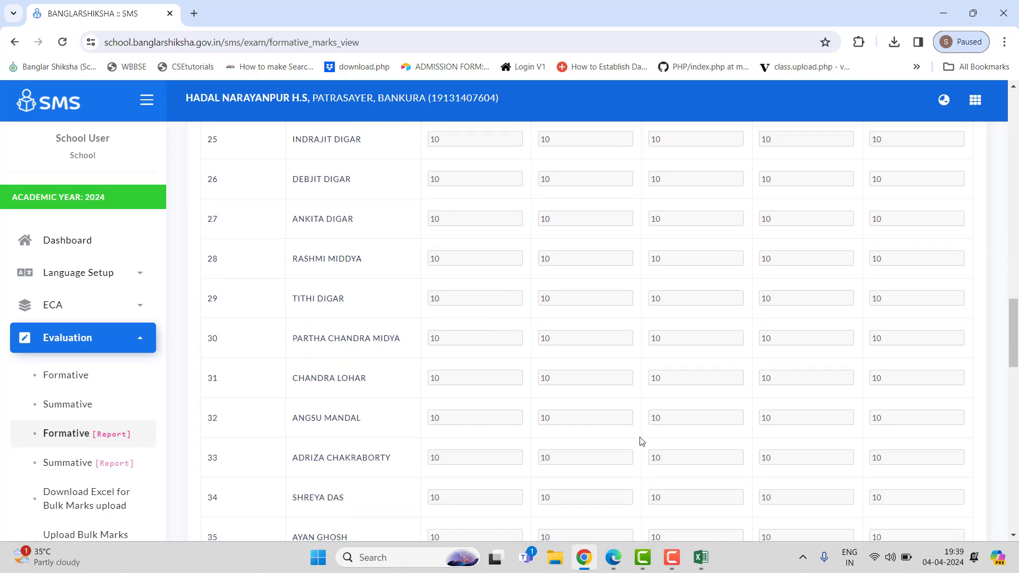
scroll(642, 441, "down", 13)
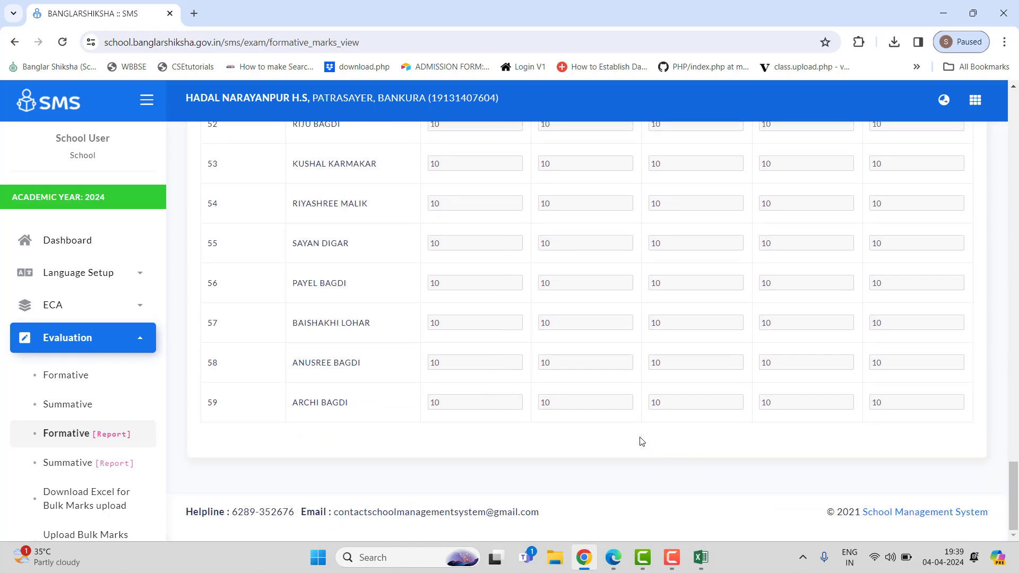
scroll(642, 440, "up", 20)
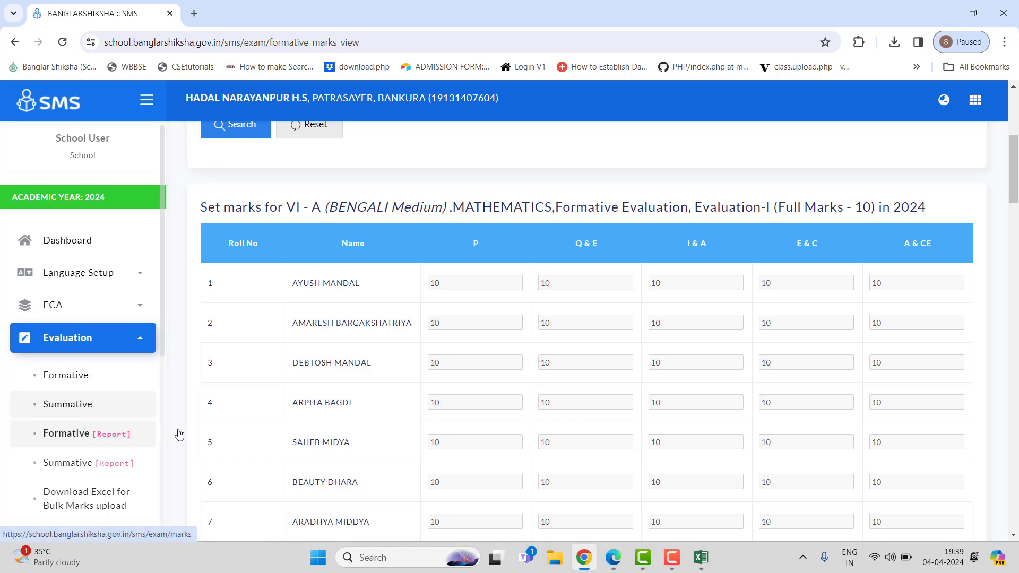
scroll(106, 403, "down", 2)
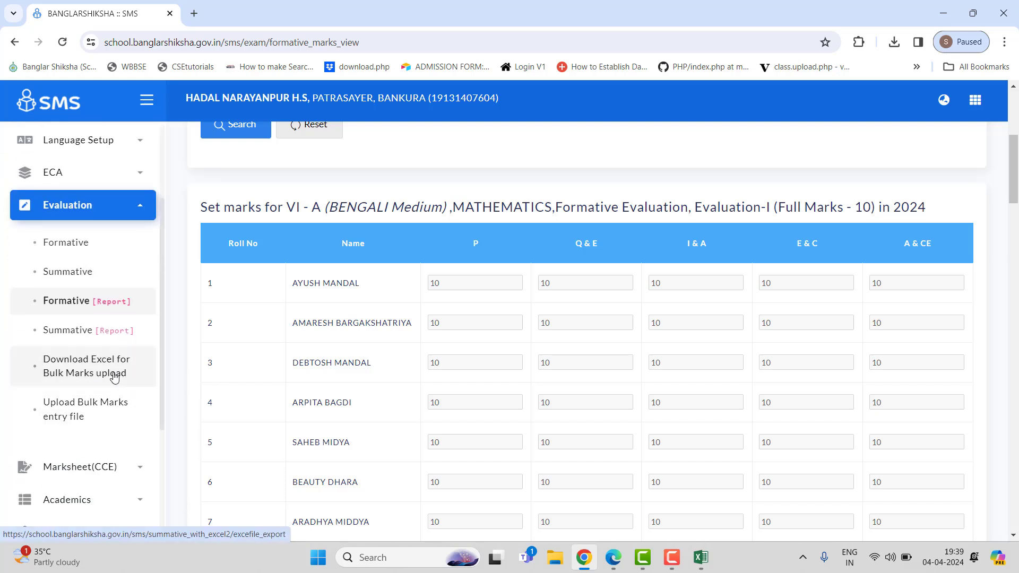
Step: Open Download Excel for Bulk Marks upload, select class VI, section A and Summative Evaluation, and try generating the Excel
left_click(114, 375)
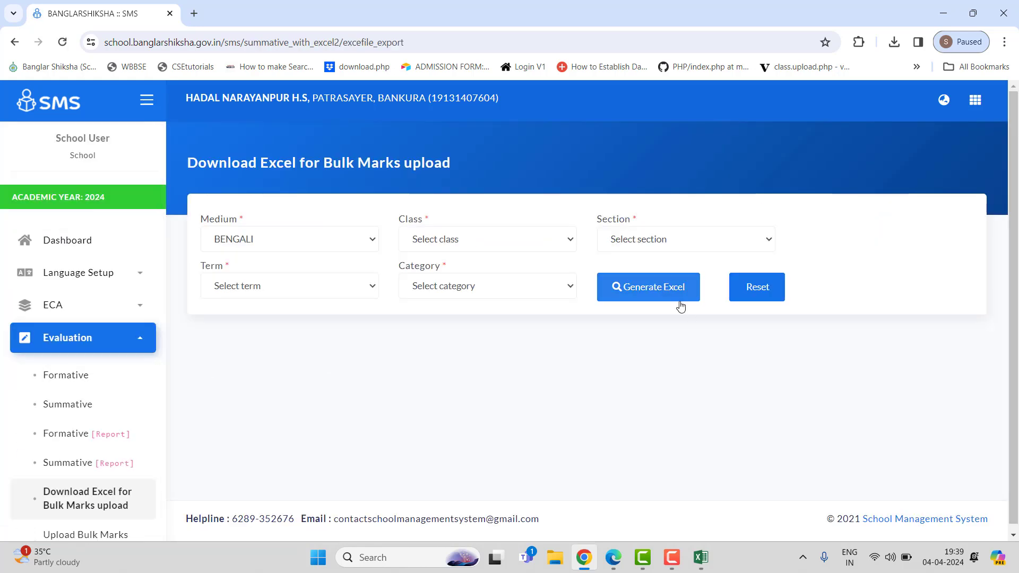
left_click(549, 247)
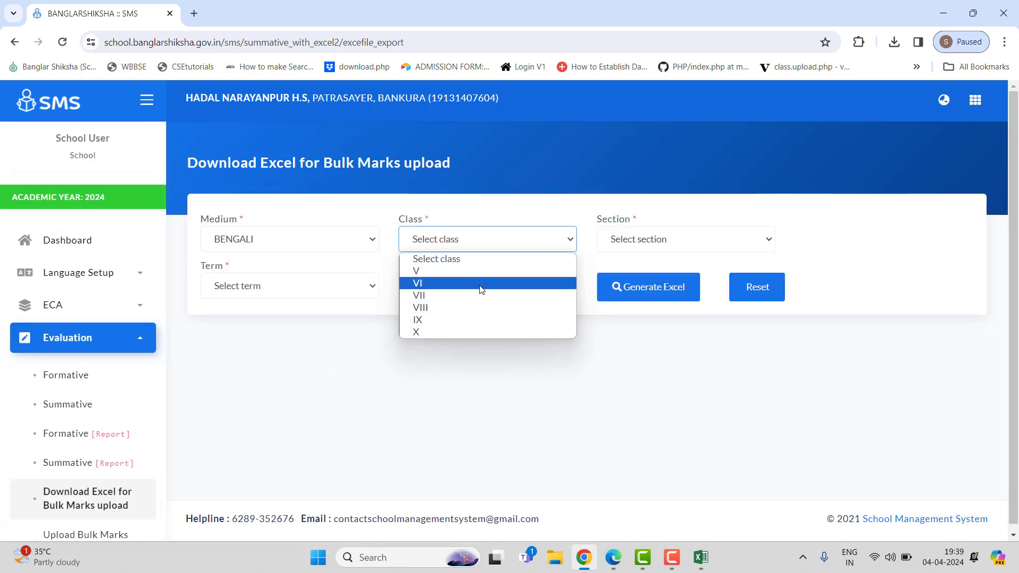
left_click(480, 284)
left_click(673, 240)
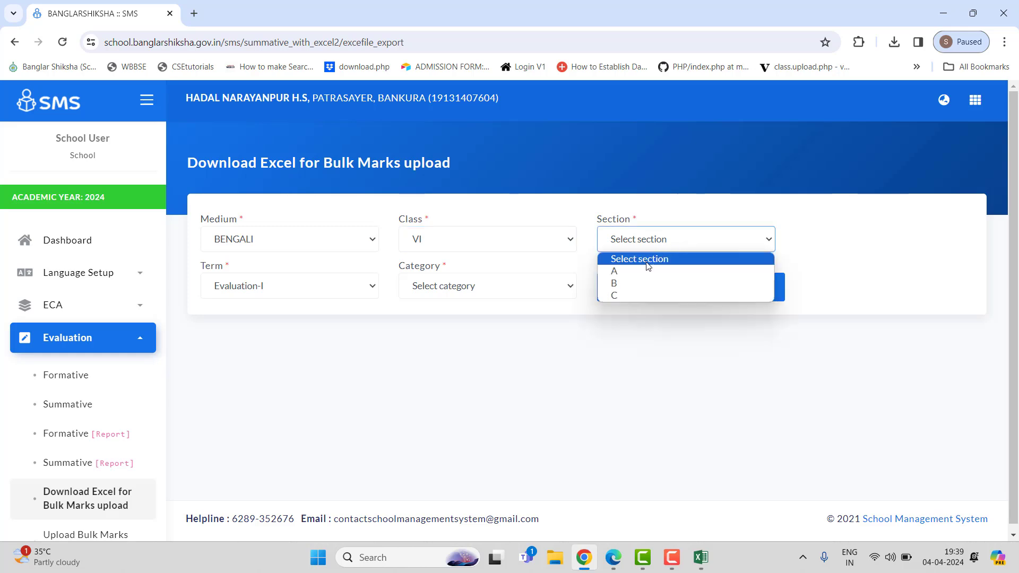
left_click(655, 271)
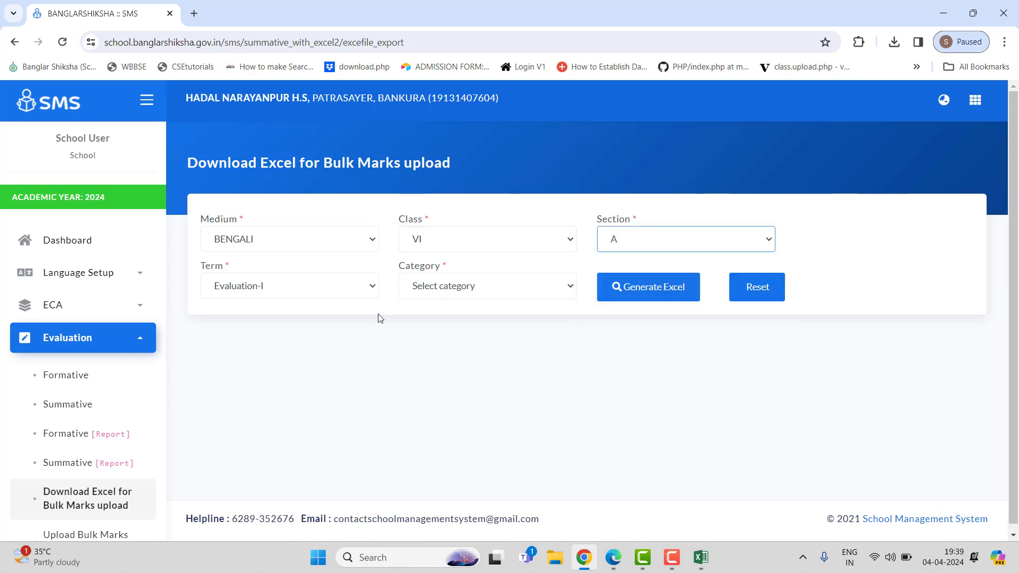
left_click(564, 286)
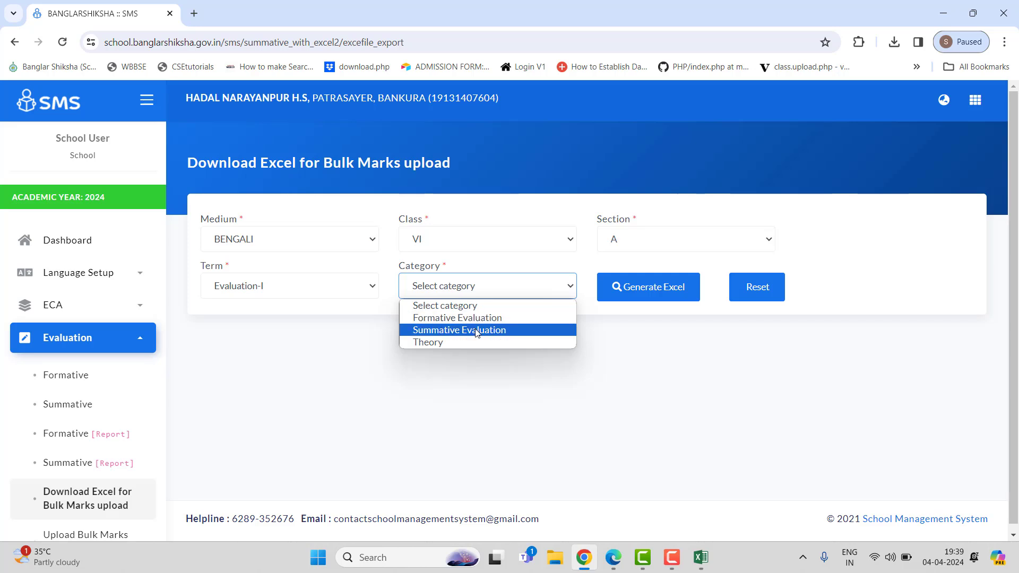
left_click(476, 330)
left_click(654, 290)
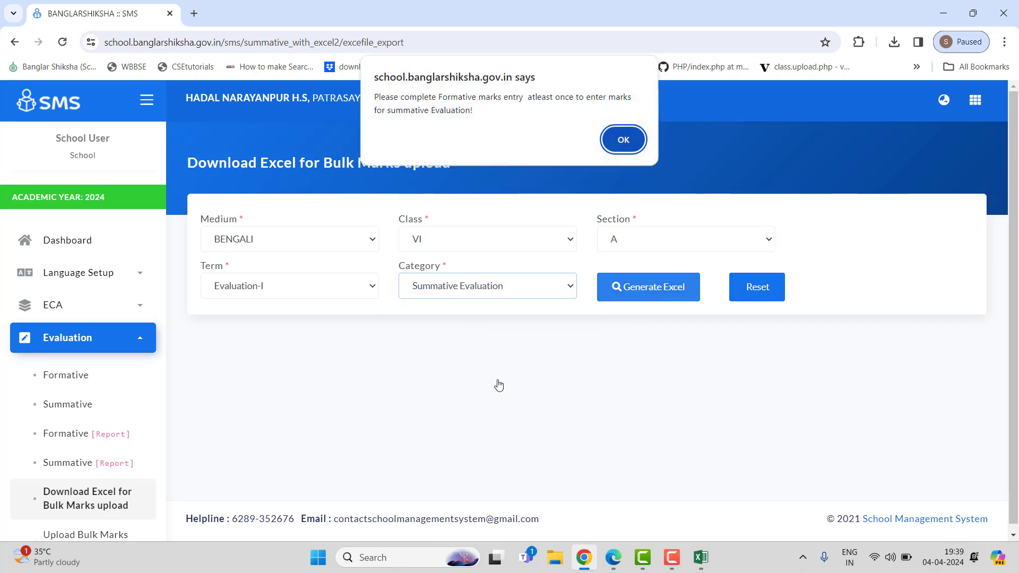
left_click(619, 140)
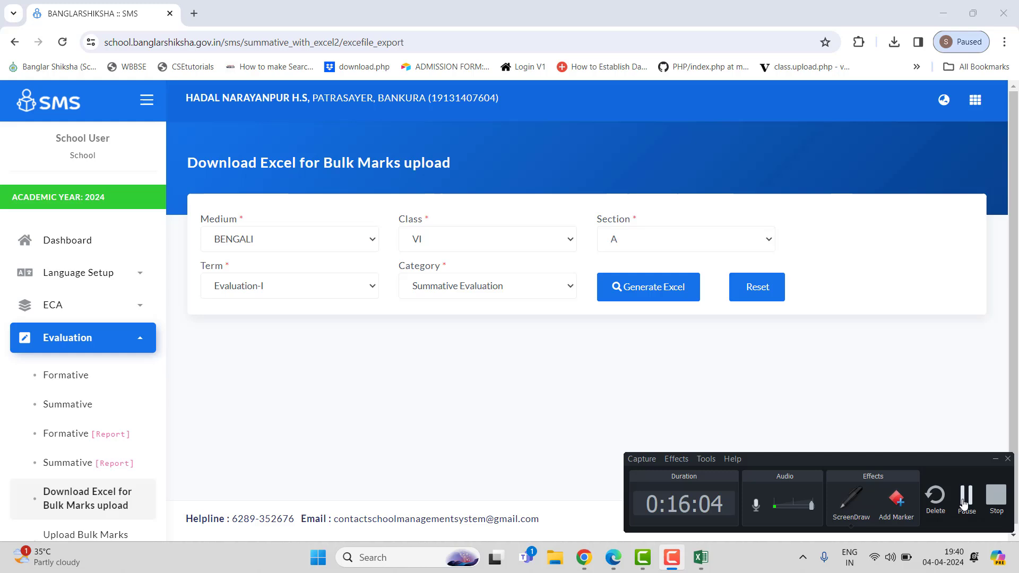
Step: Generate the Summative Evaluation Excel and save it to the Desktop as 2024_04_04_7_4212_2_6_1_1_2
scroll(965, 503, "down", 1)
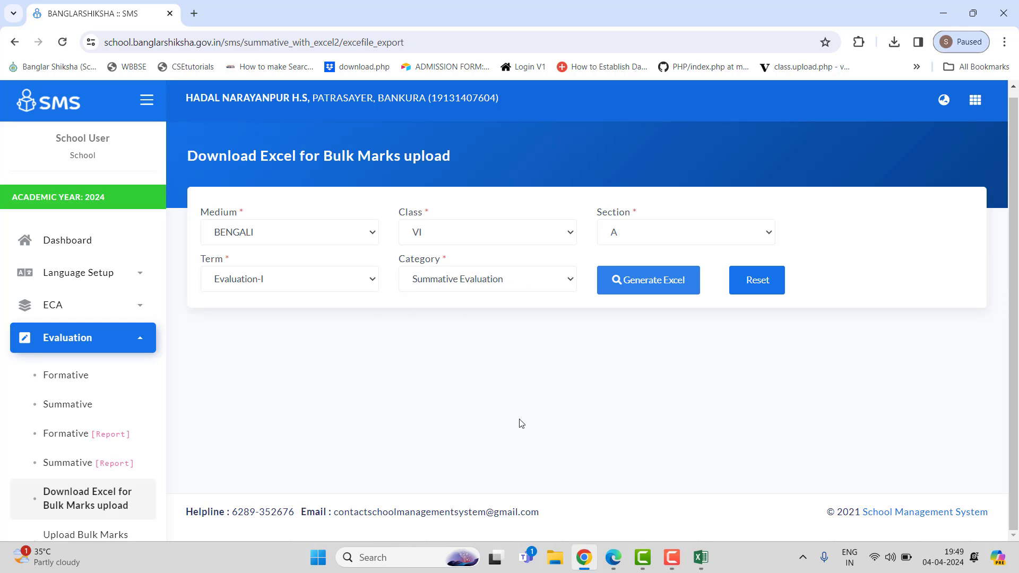
left_click(671, 557)
left_click(965, 504)
left_click(671, 281)
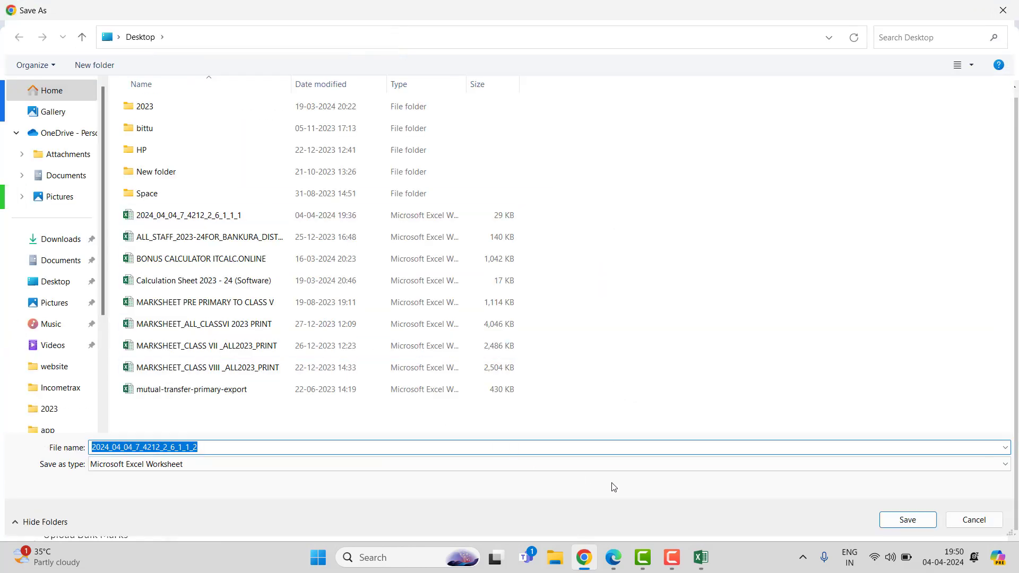
left_click(904, 520)
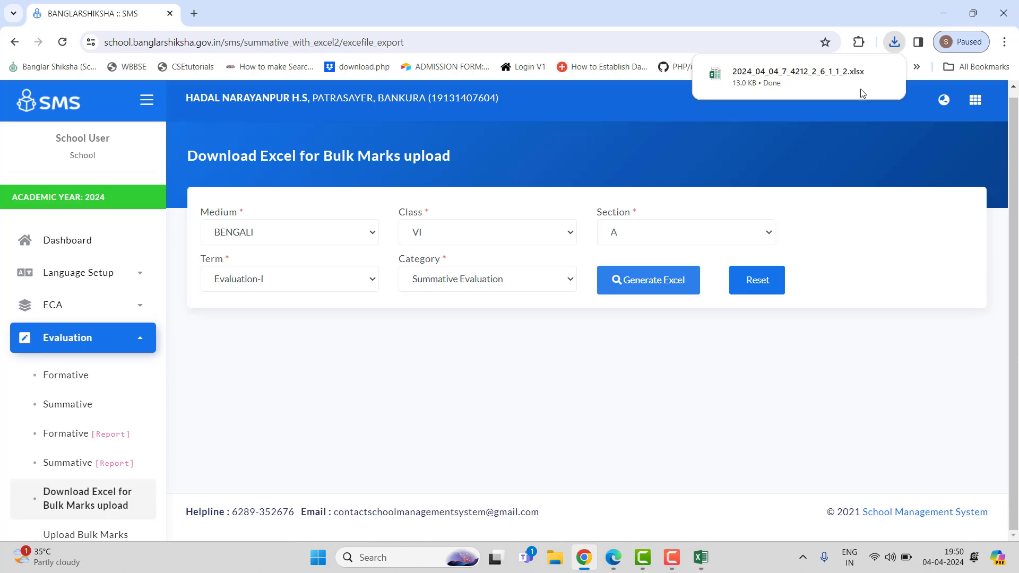
Step: Open the downloaded summative workbook in Excel and enable editing
left_click(817, 88)
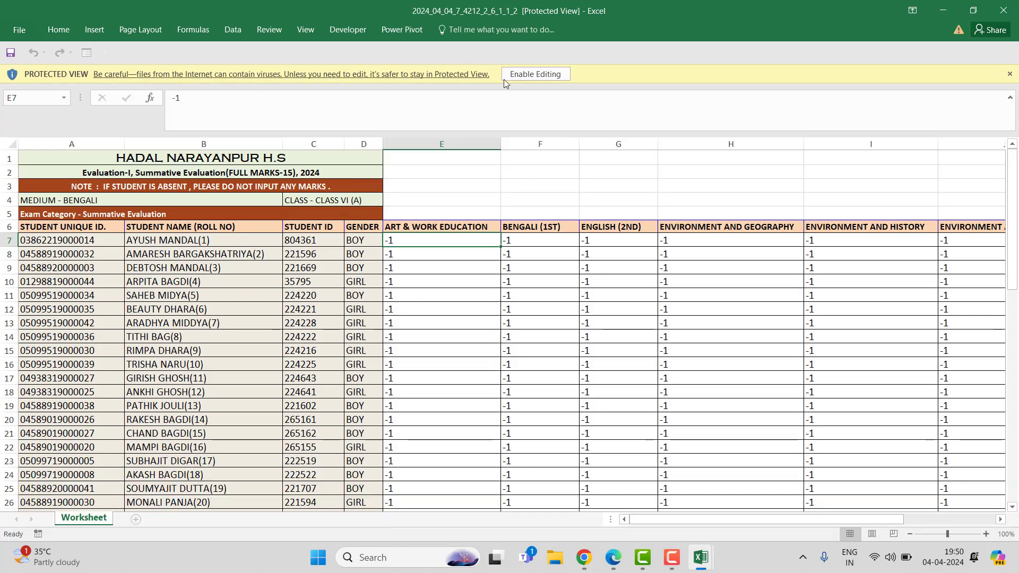
left_click(536, 73)
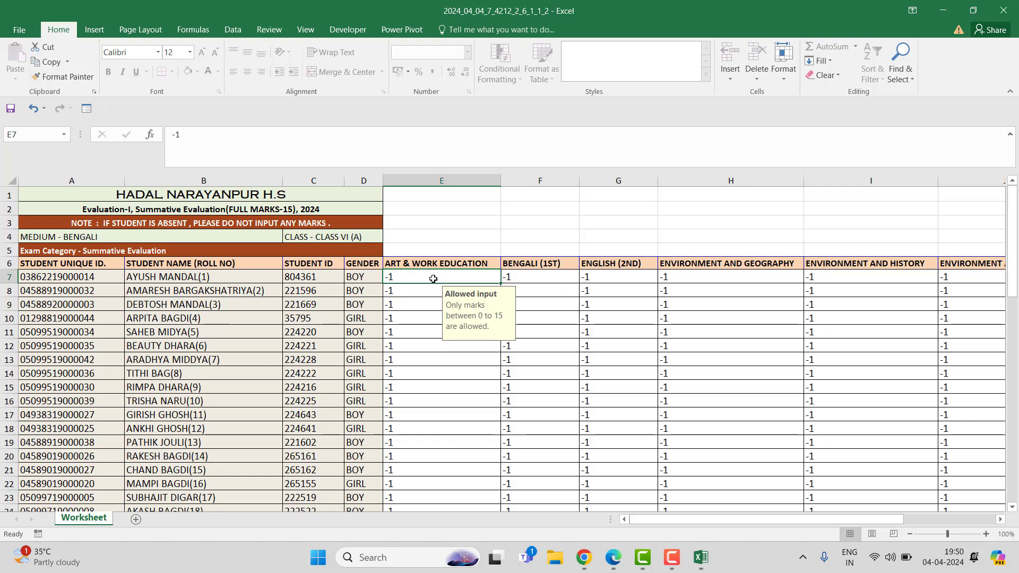
Step: Examine the summative worksheet's subject columns and student rows across the whole sheet
left_click(540, 276)
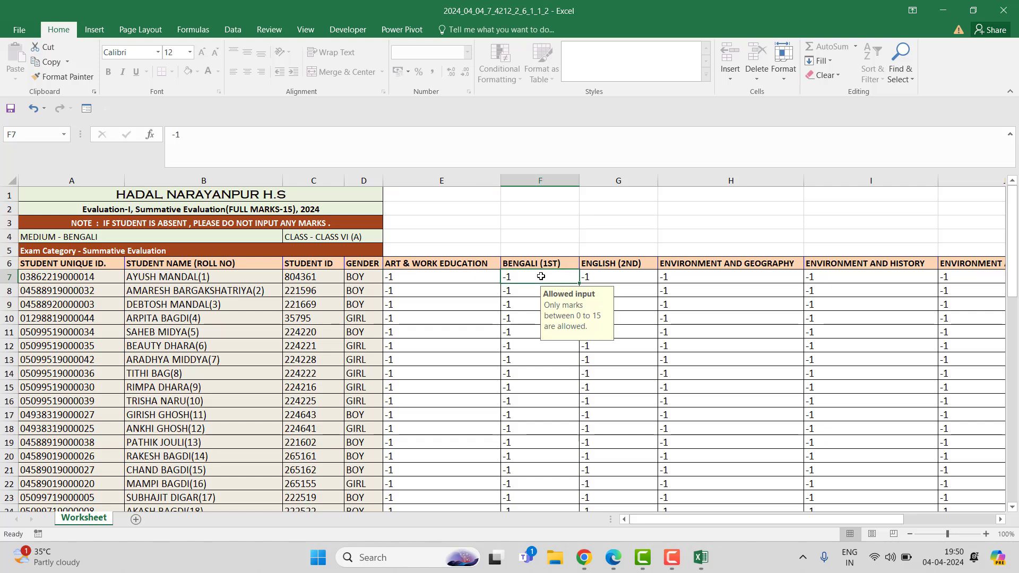
left_click(602, 277)
left_click(791, 278)
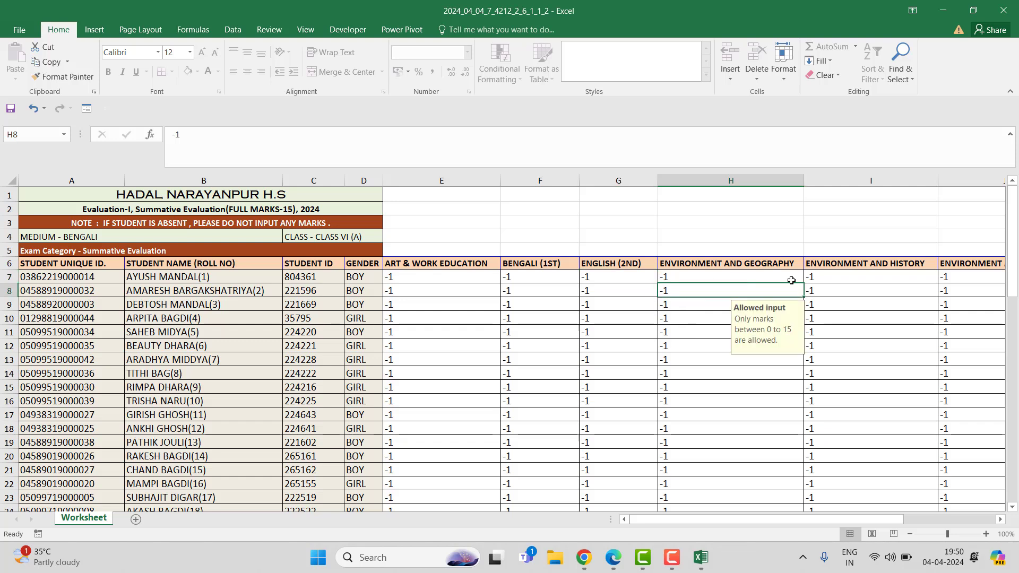
left_click(902, 275)
left_click_drag(788, 522, 914, 528)
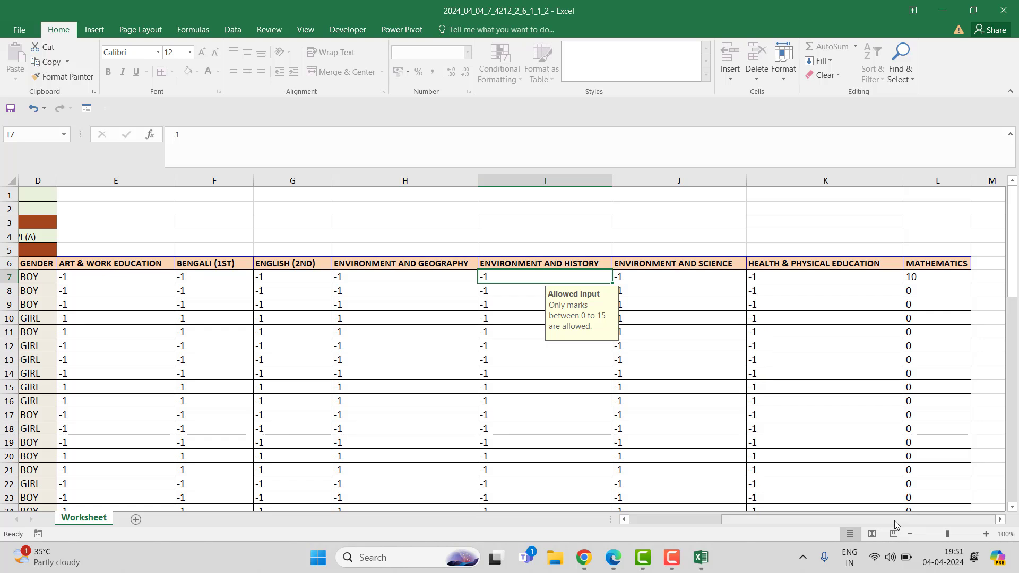
left_click_drag(894, 520, 772, 525)
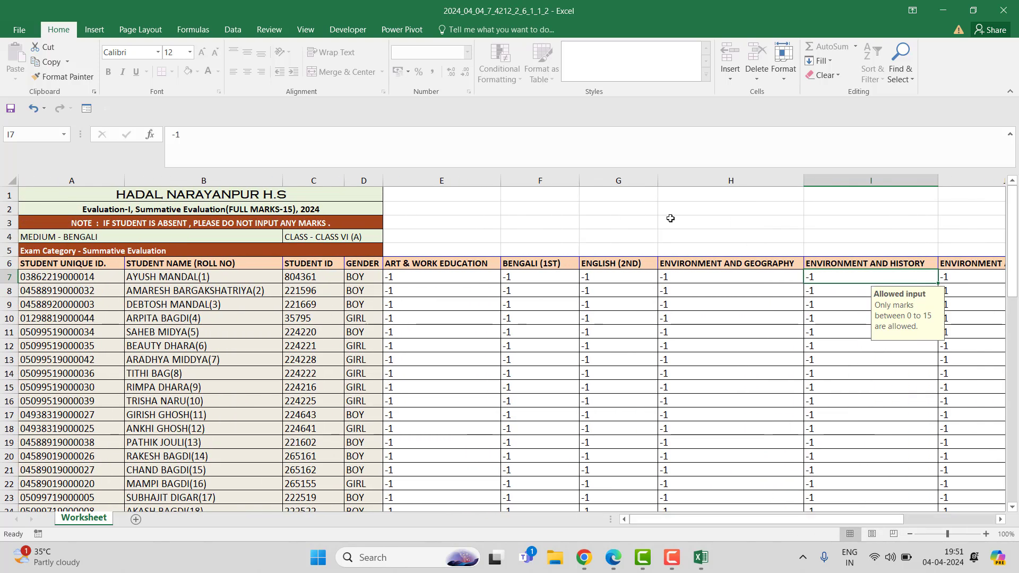
left_click(419, 277)
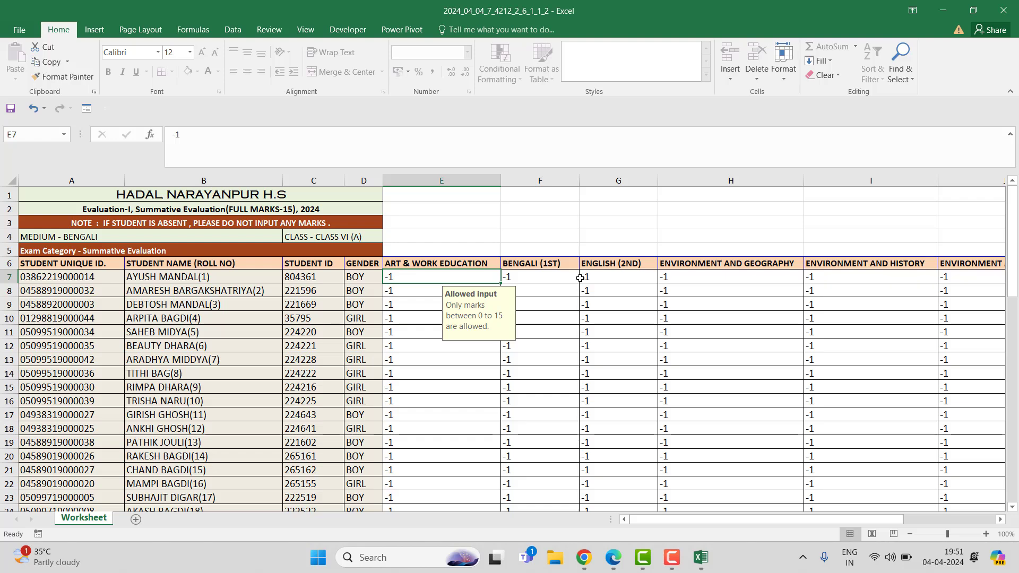
scroll(580, 279, "down", 17)
scroll(580, 278, "down", 3)
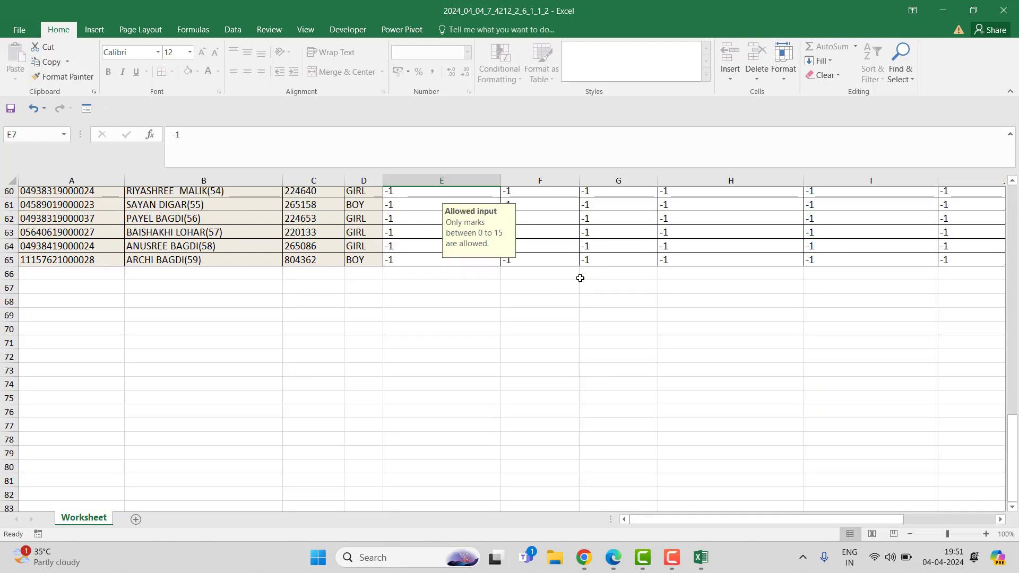
scroll(580, 278, "up", 7)
scroll(580, 278, "up", 4)
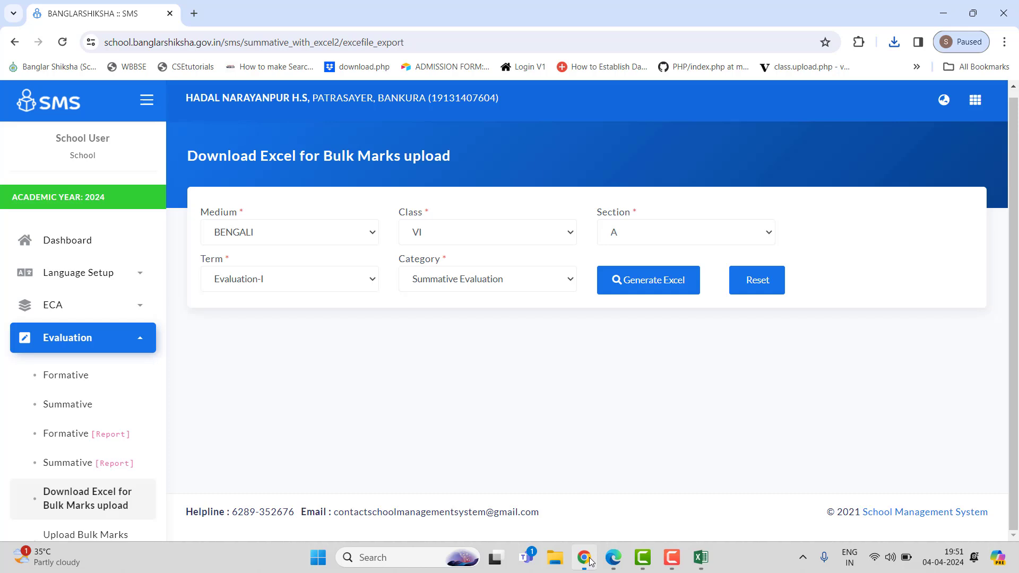
Step: Open Upload Bulk Marks entry file in the portal and select class VI, term Evaluation-I and section A
left_click(583, 557)
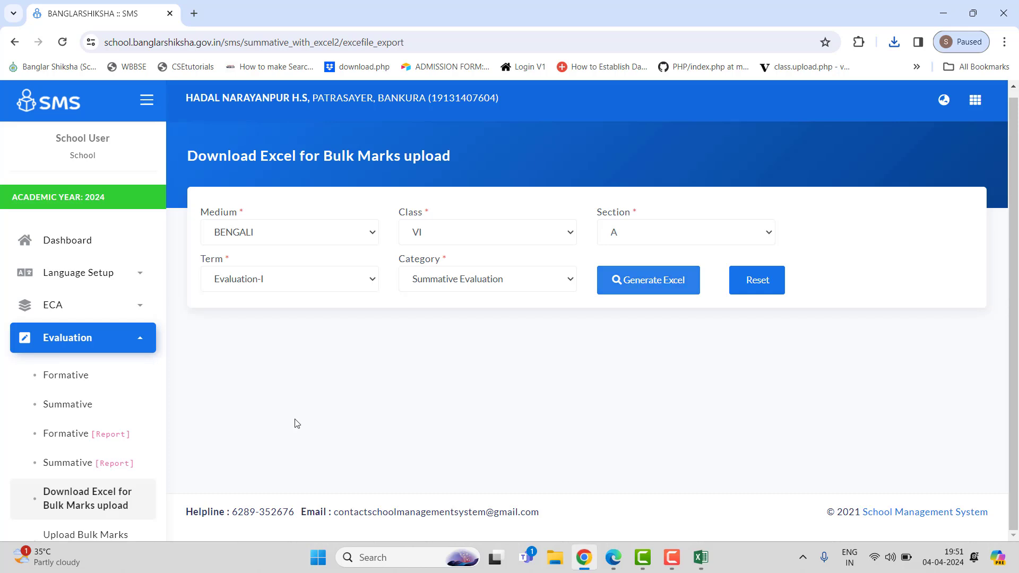
scroll(37, 400, "down", 3)
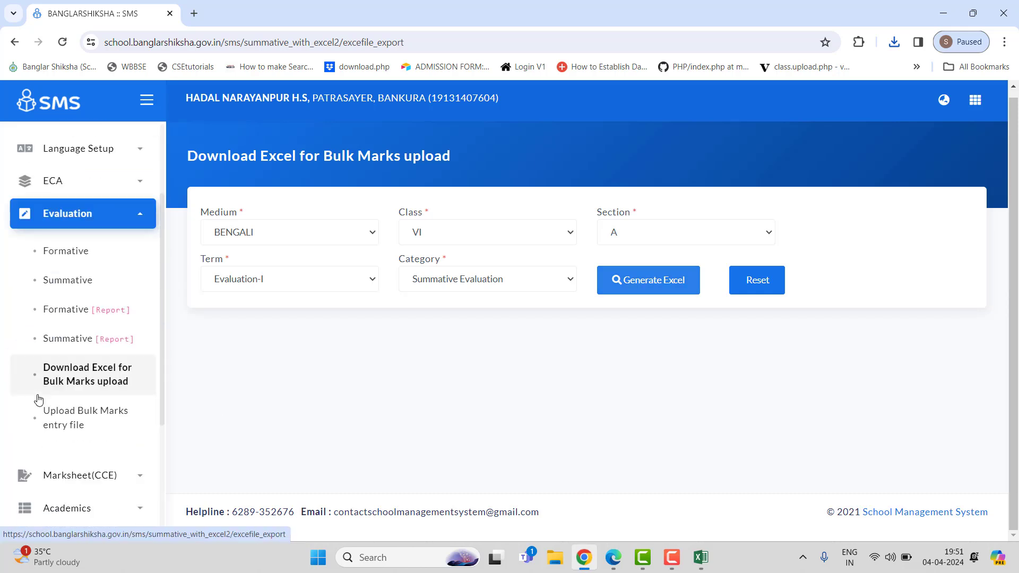
left_click(83, 412)
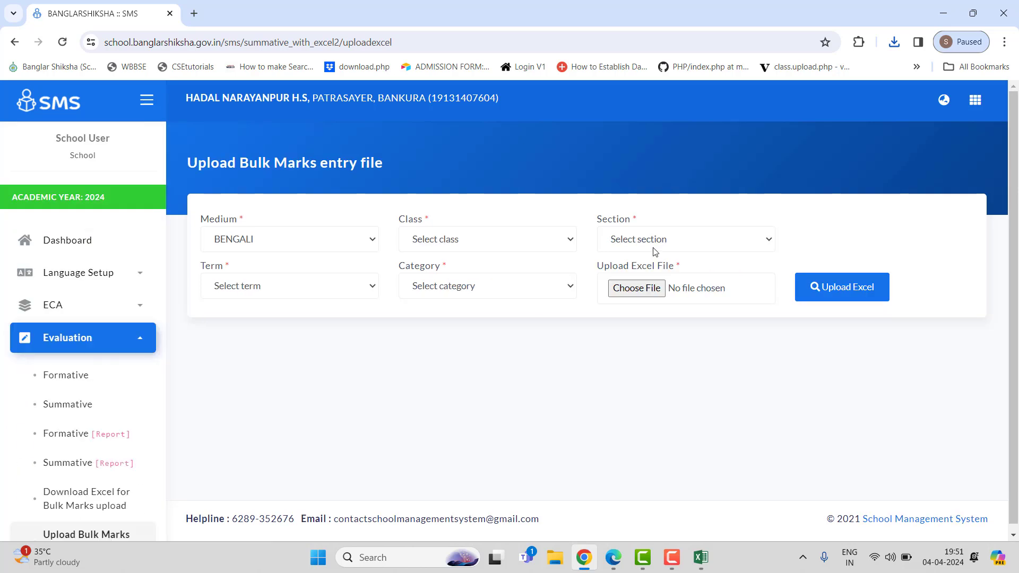
left_click(537, 242)
left_click(473, 289)
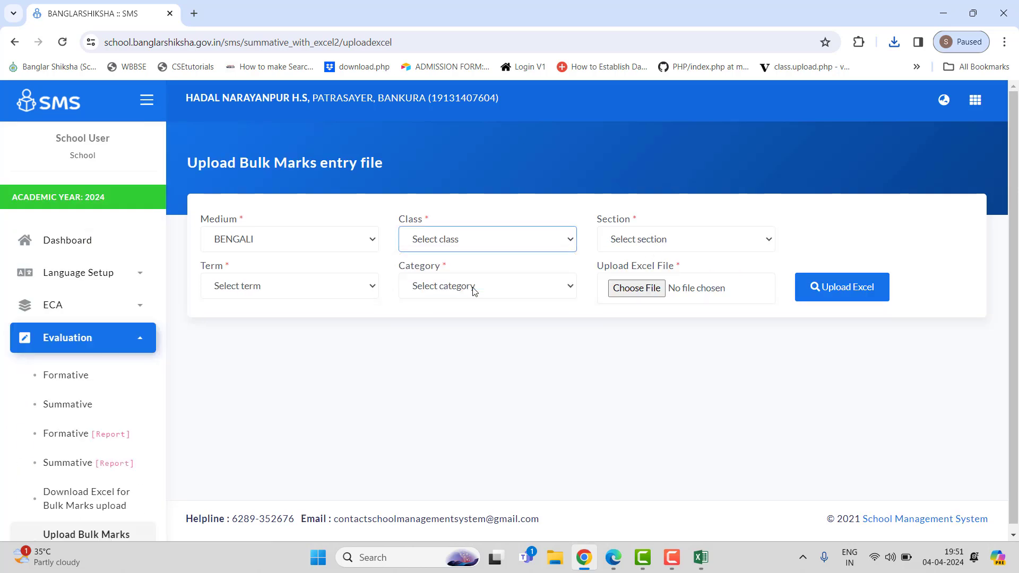
left_click(701, 241)
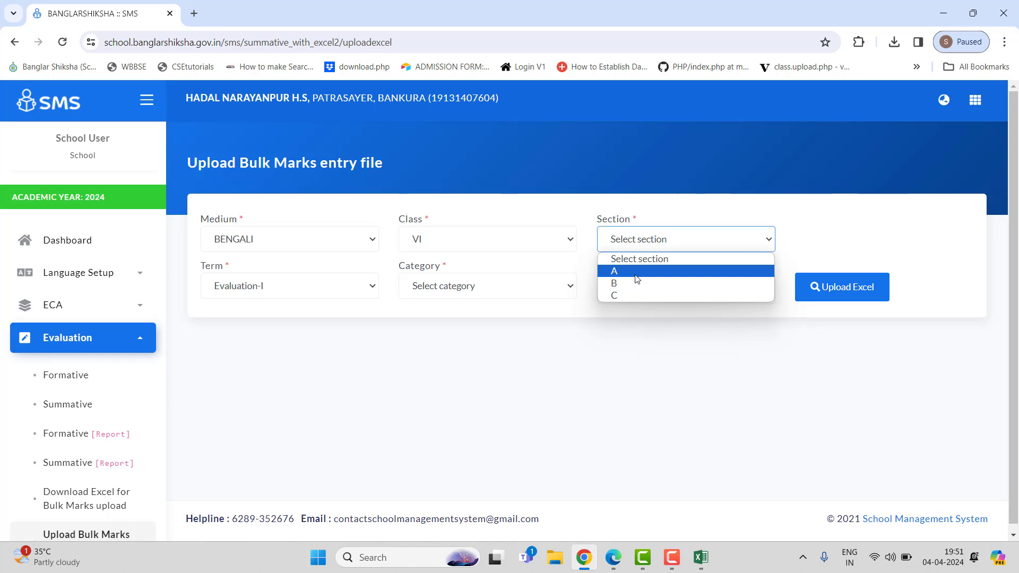
left_click(613, 270)
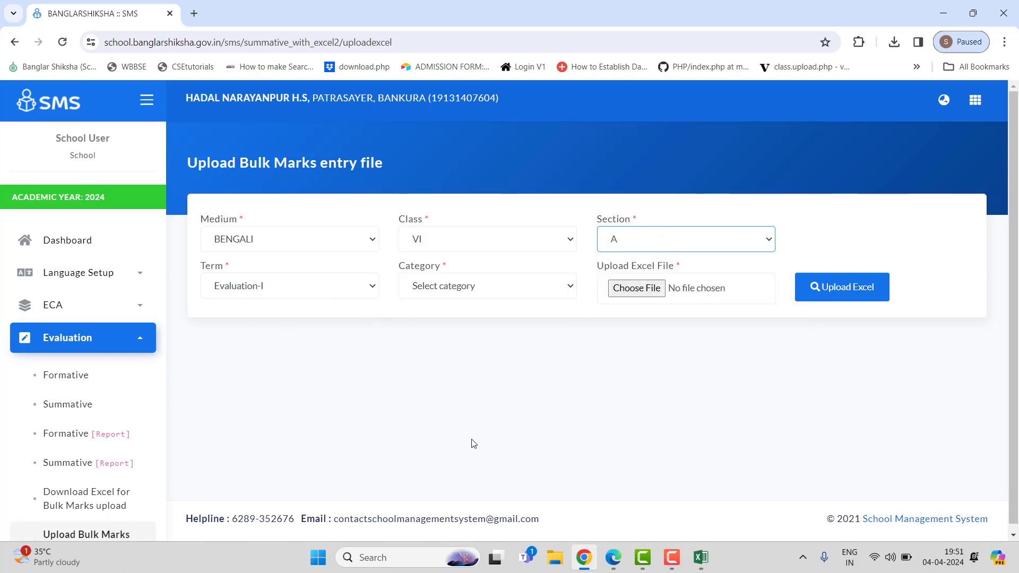
Step: Bring up the summative workbook window in Excel and minimize it again
left_click(700, 557)
mouse_move(759, 503)
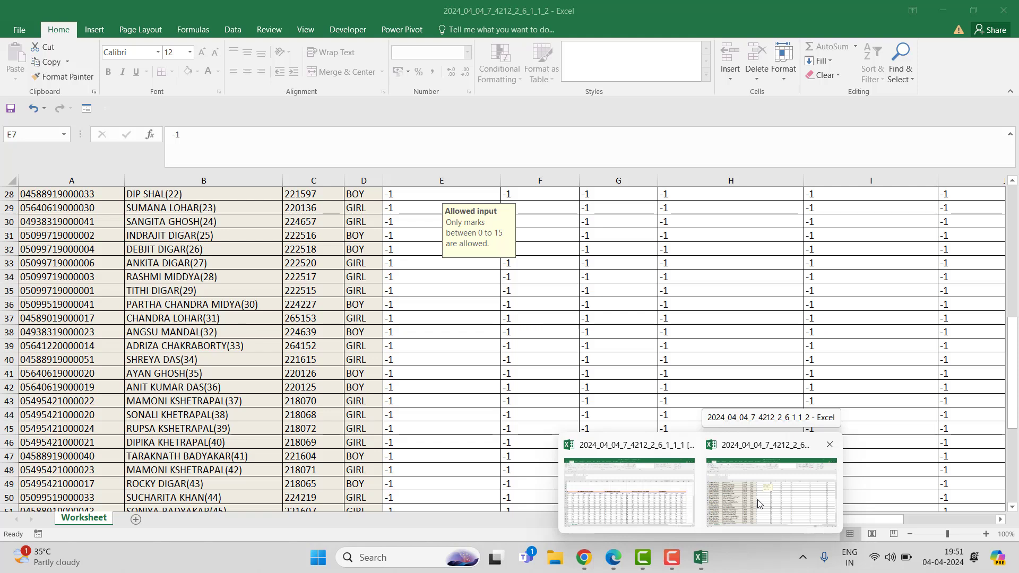
left_click(759, 503)
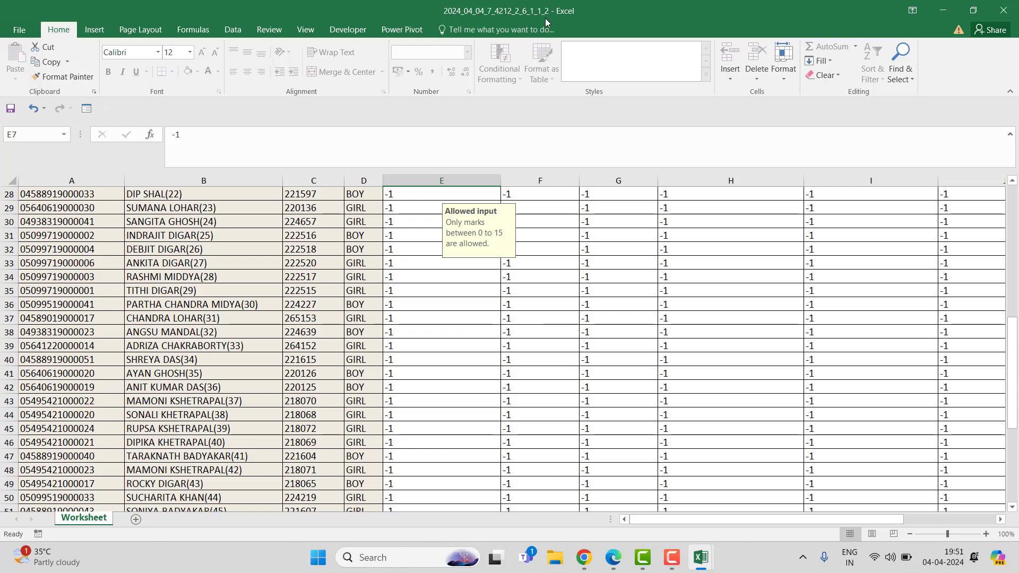
left_click(944, 11)
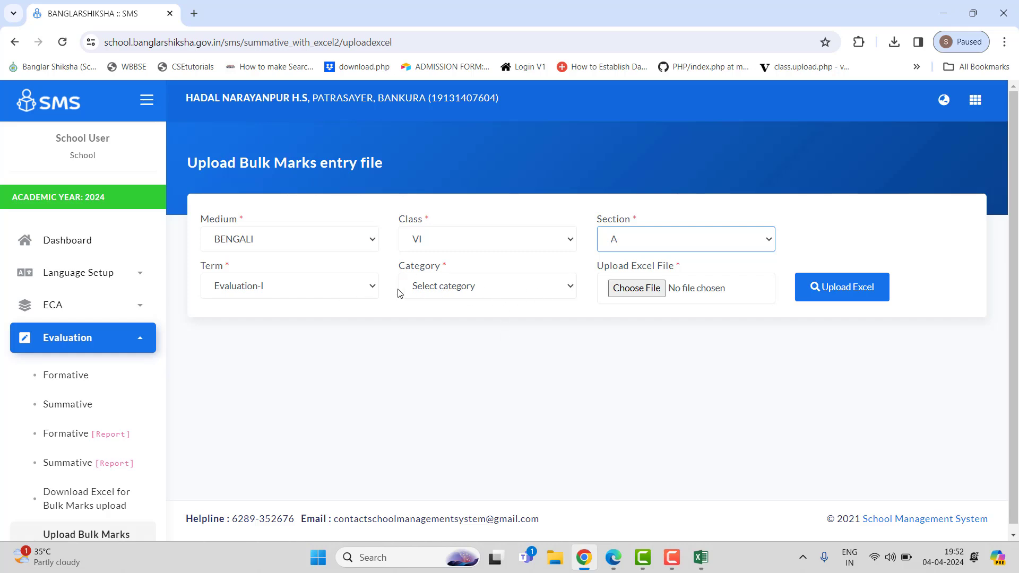
Step: Set the upload category to Summative Evaluation and open the file picker without choosing a file
left_click(450, 287)
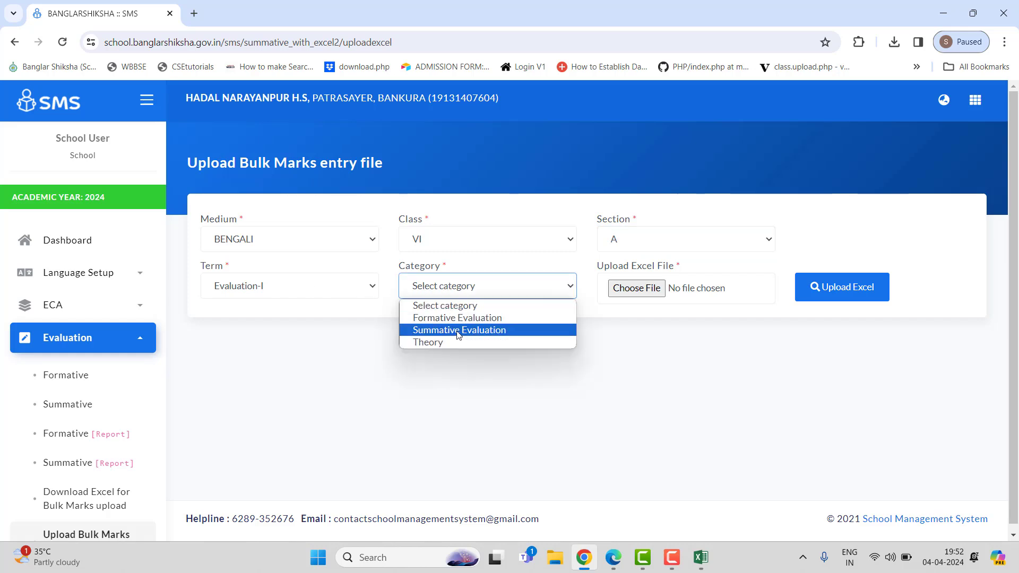
left_click(443, 330)
left_click(657, 297)
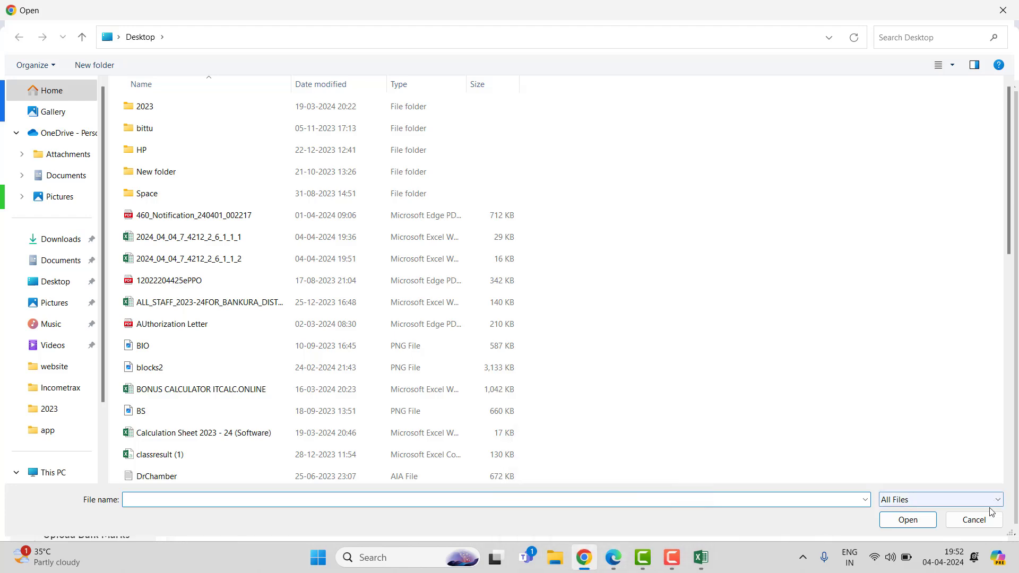
left_click(974, 519)
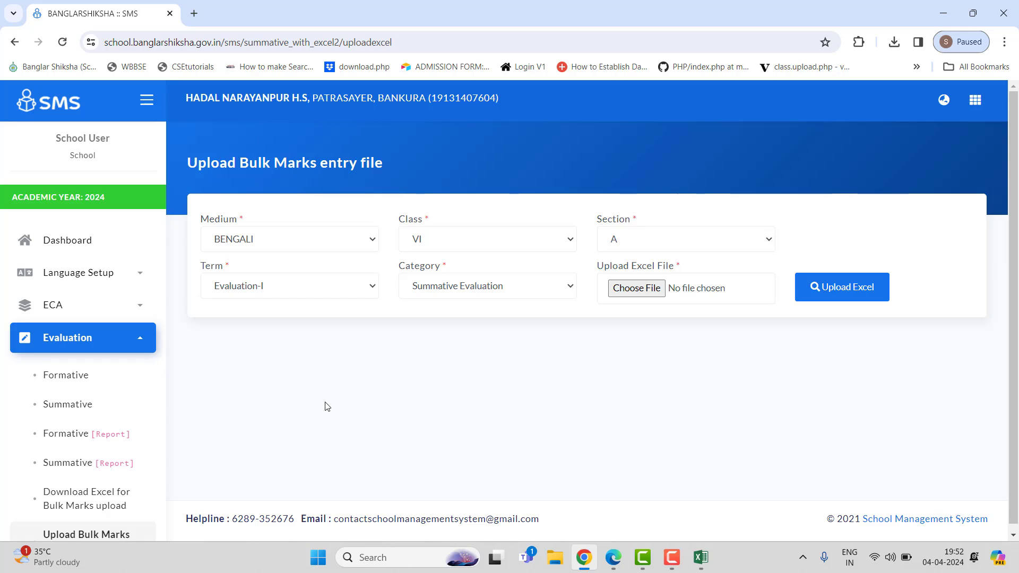
scroll(327, 406, "down", 1)
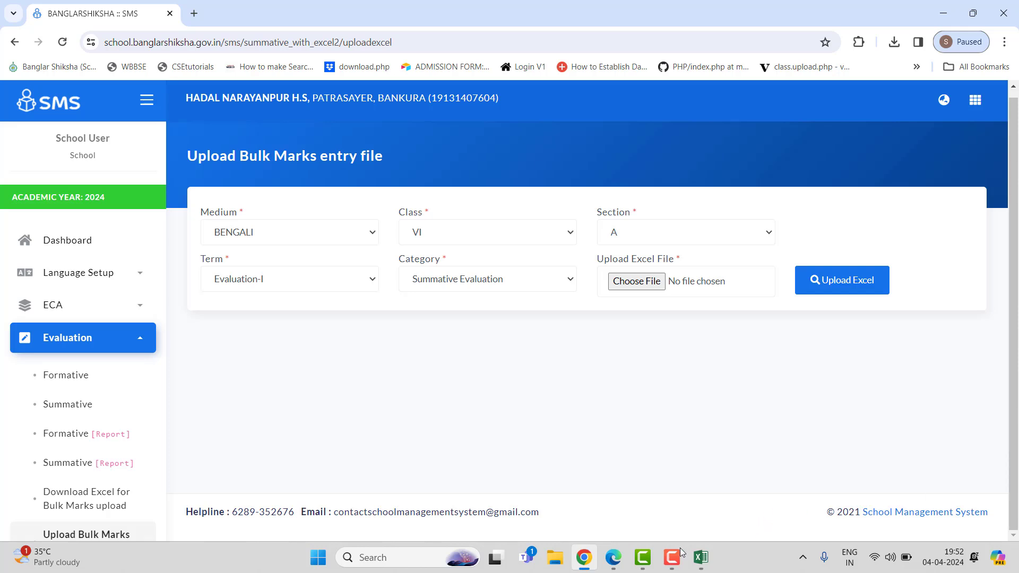
mouse_move(671, 561)
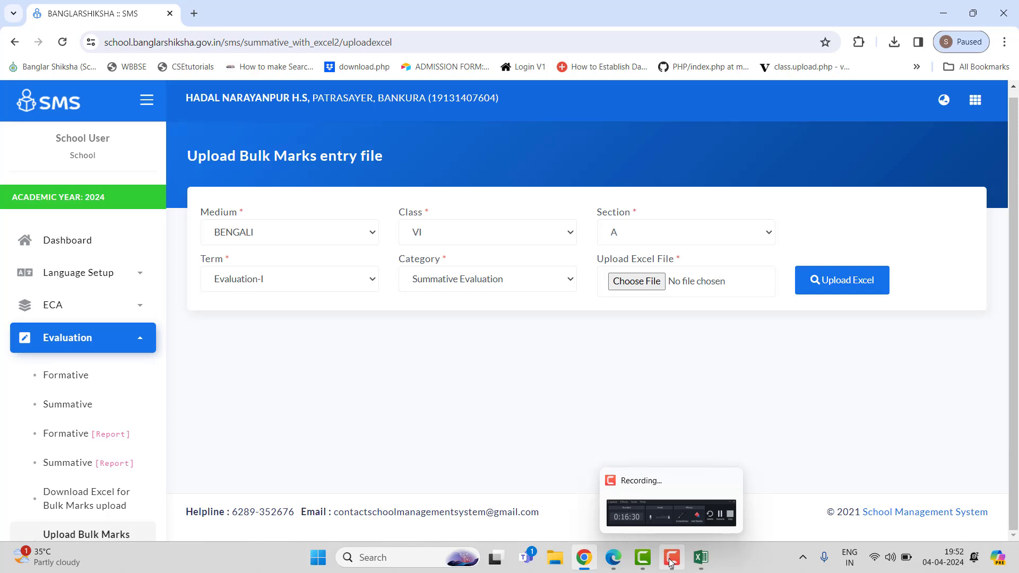
left_click(671, 562)
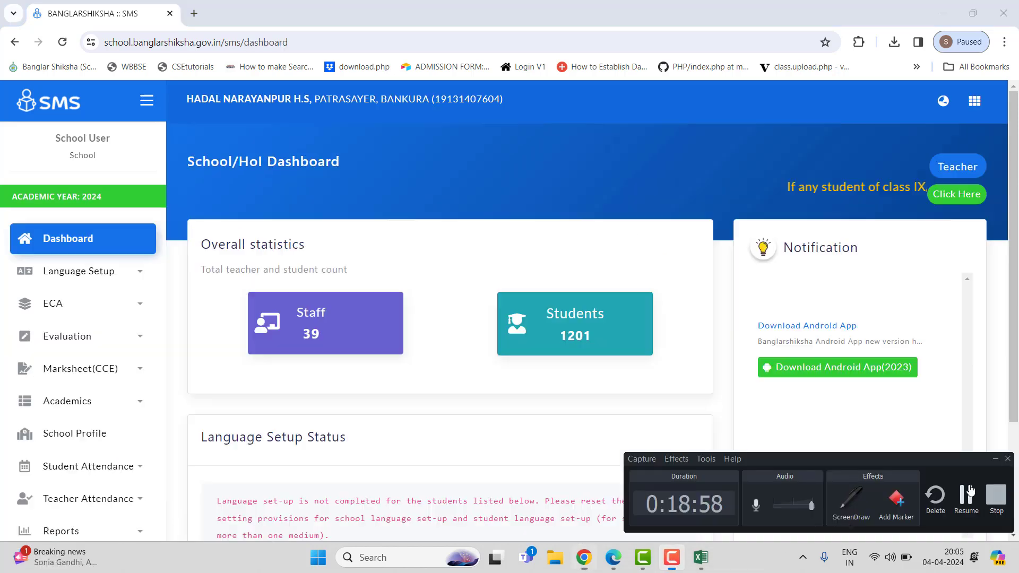
left_click(967, 494)
Step: Open the Dashboard, dismiss the notice, and search Progress Report Card 2024 for CLASS VI section A
left_click(104, 237)
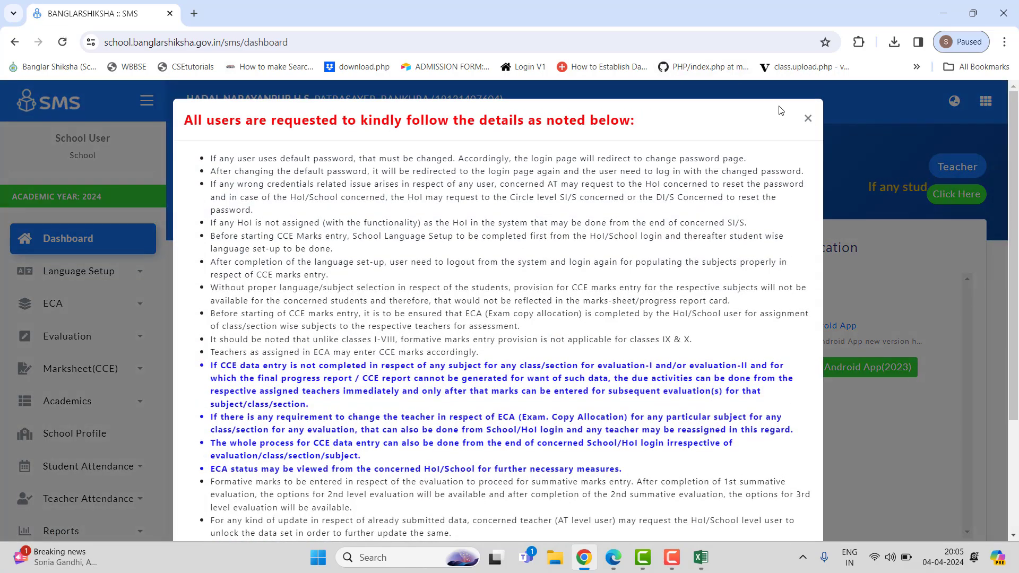
left_click(808, 118)
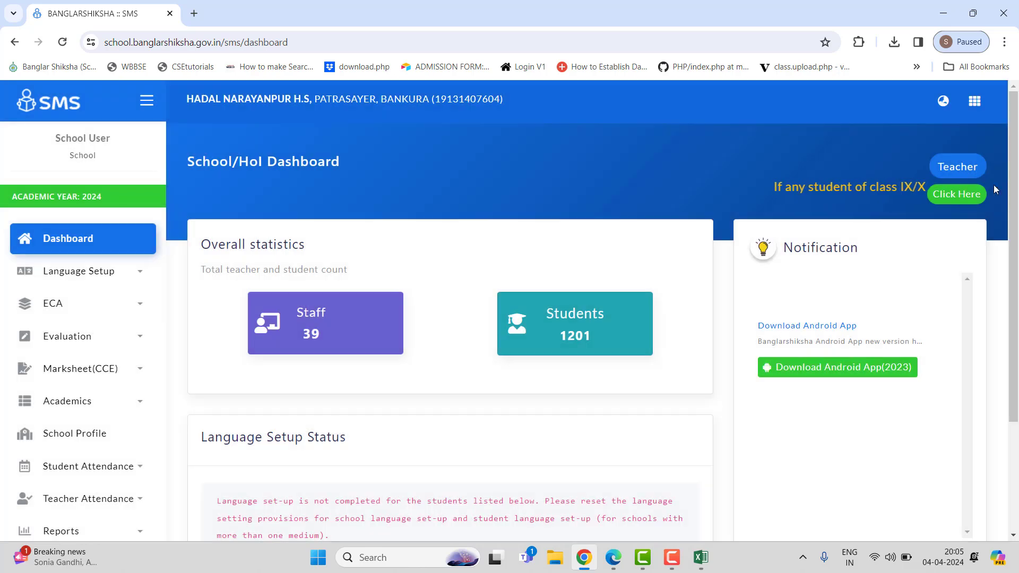
left_click(955, 197)
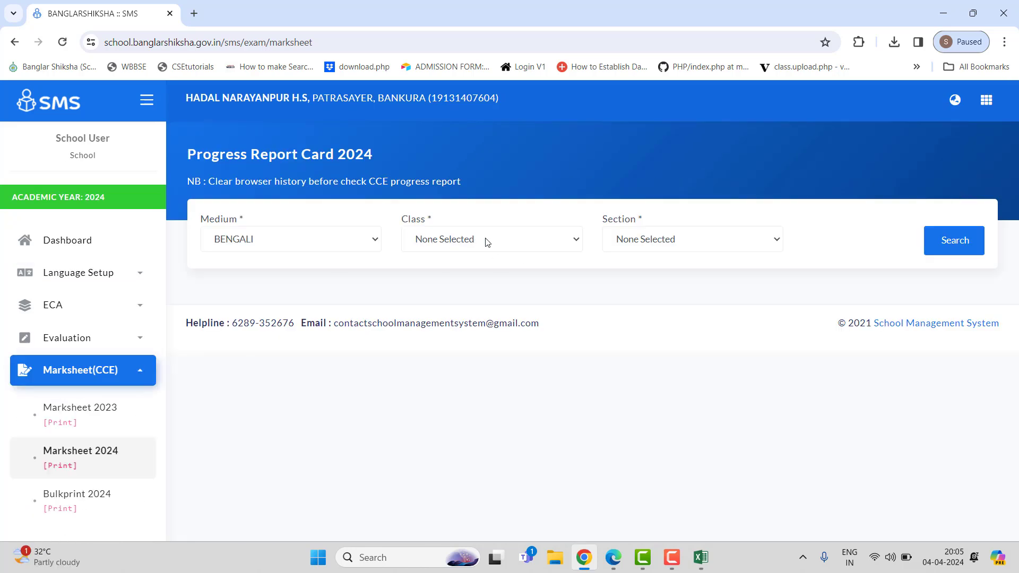
left_click(487, 242)
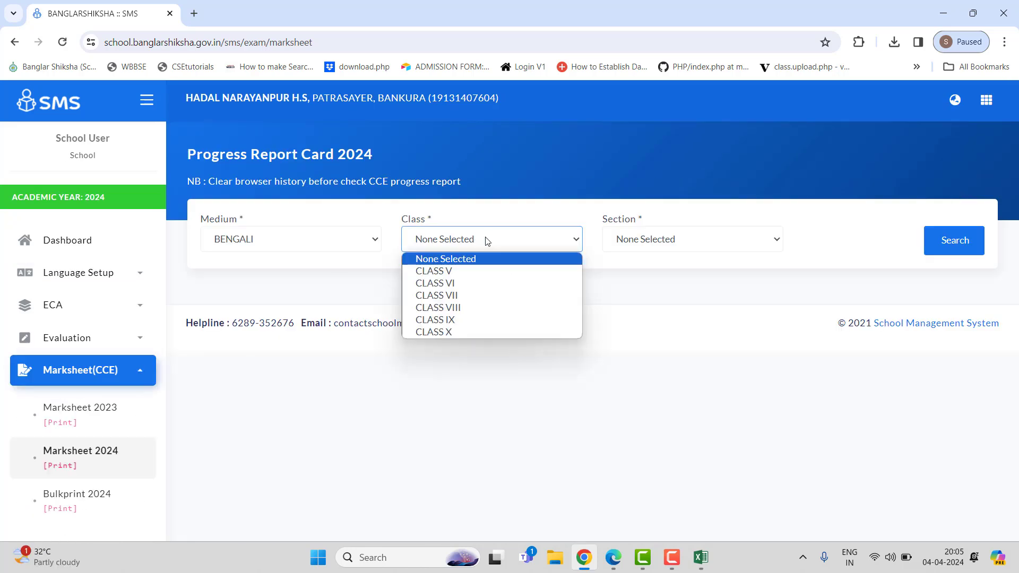
left_click(470, 284)
left_click(689, 246)
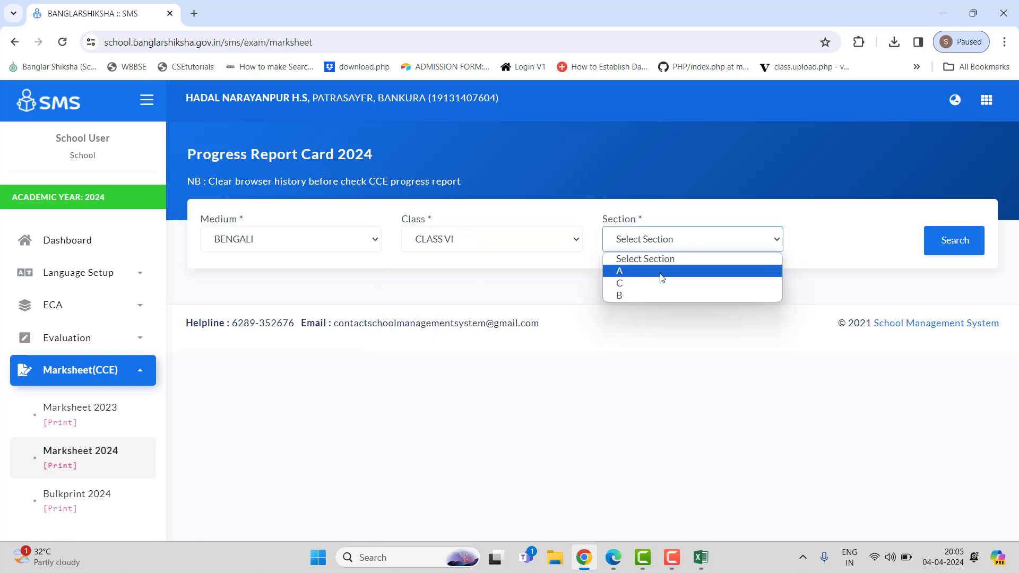
left_click(684, 269)
left_click(949, 241)
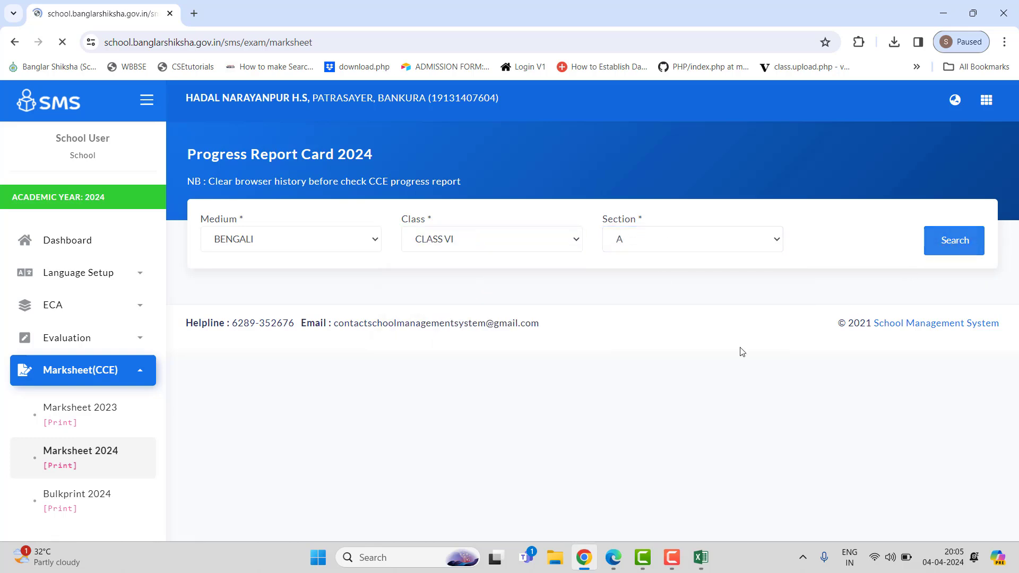
Step: Preview the first student's progress report card and return to the portal tab
scroll(582, 407, "down", 1)
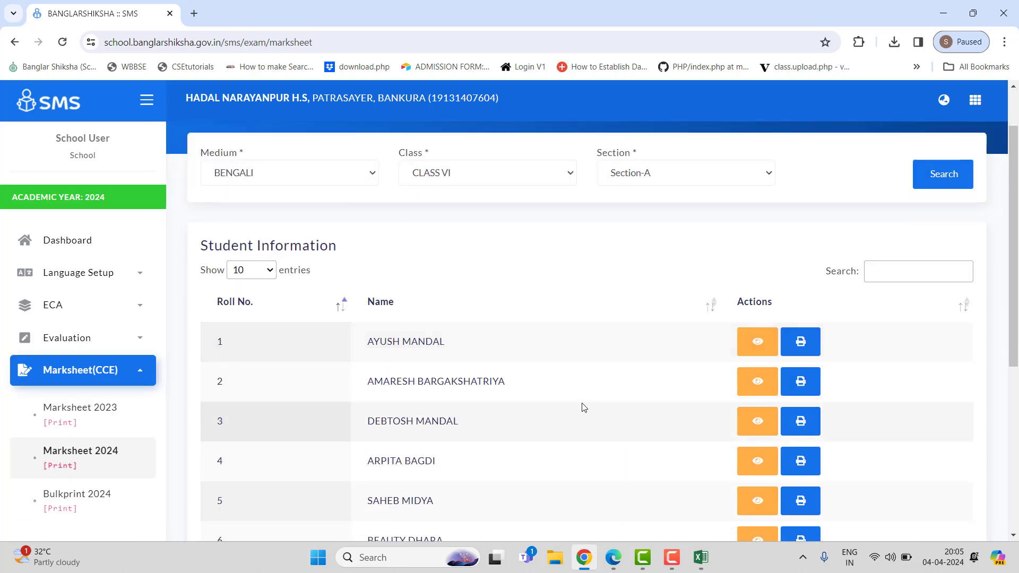
left_click(757, 343)
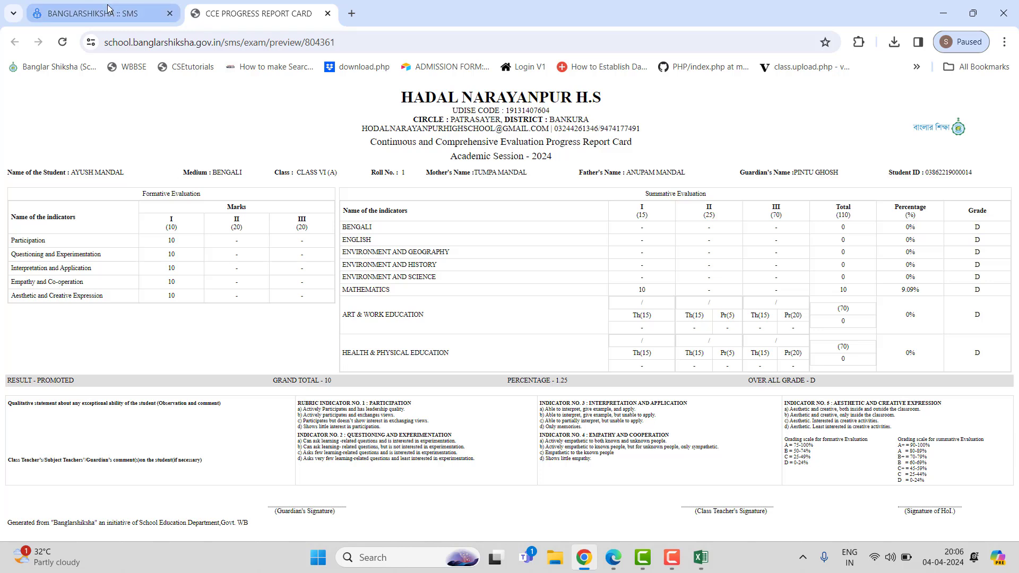
mouse_move(108, 8)
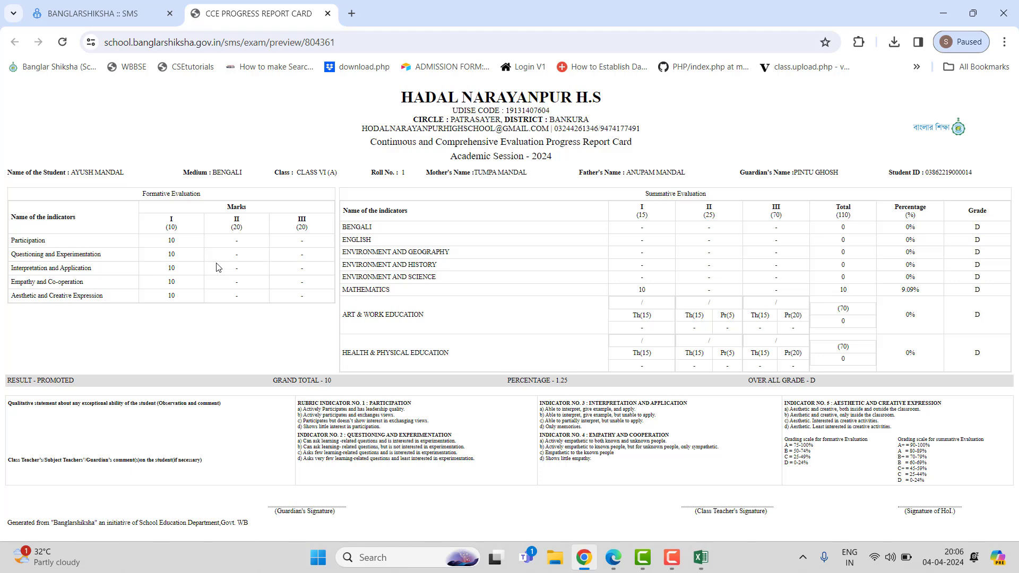
left_click(104, 9)
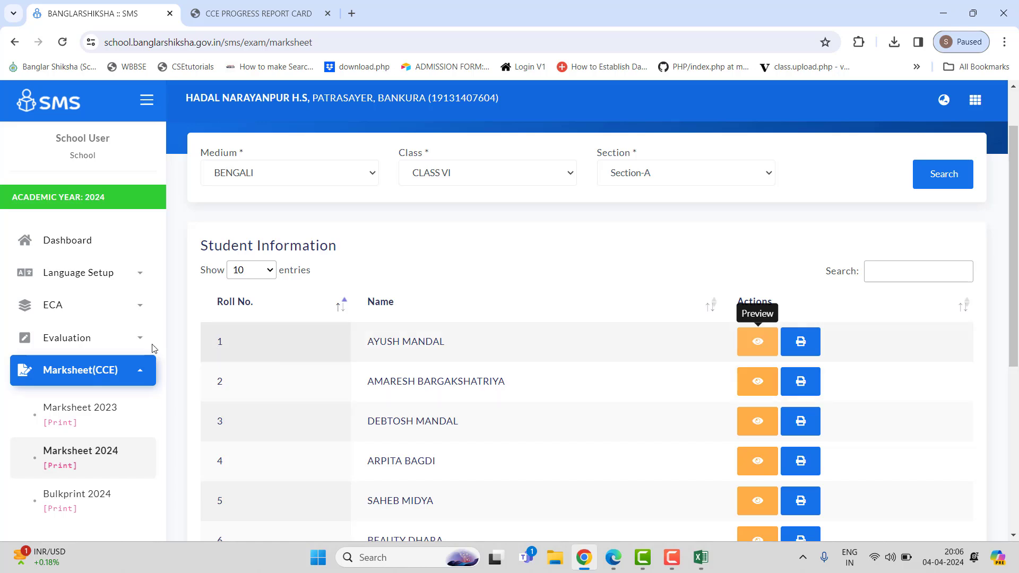
Step: Open Summative marks entry and search Mathematics marks for Class VI section A, Evaluation-I, Summative Evaluation
scroll(62, 329, "down", 3)
scroll(61, 329, "up", 2)
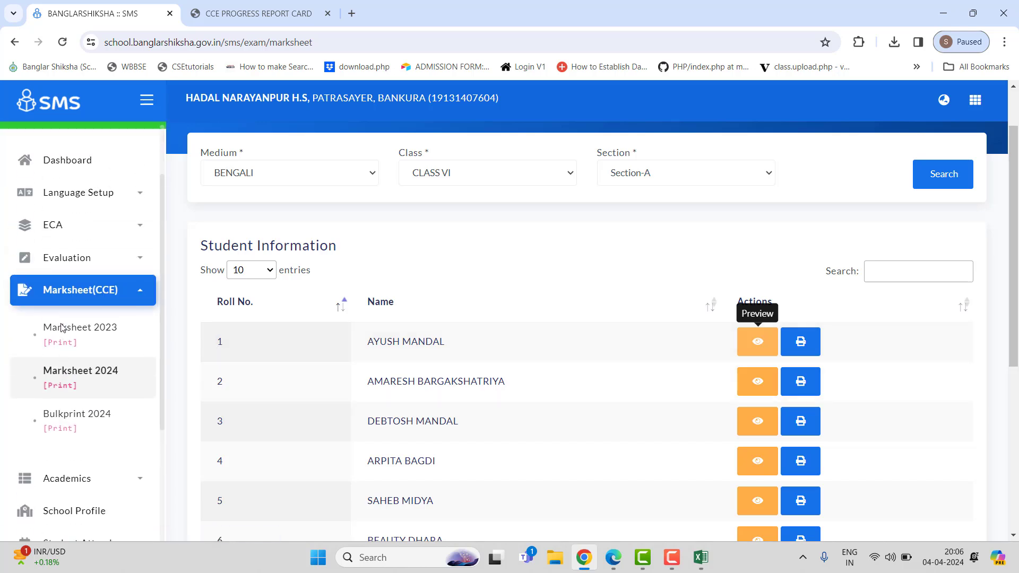
left_click(131, 302)
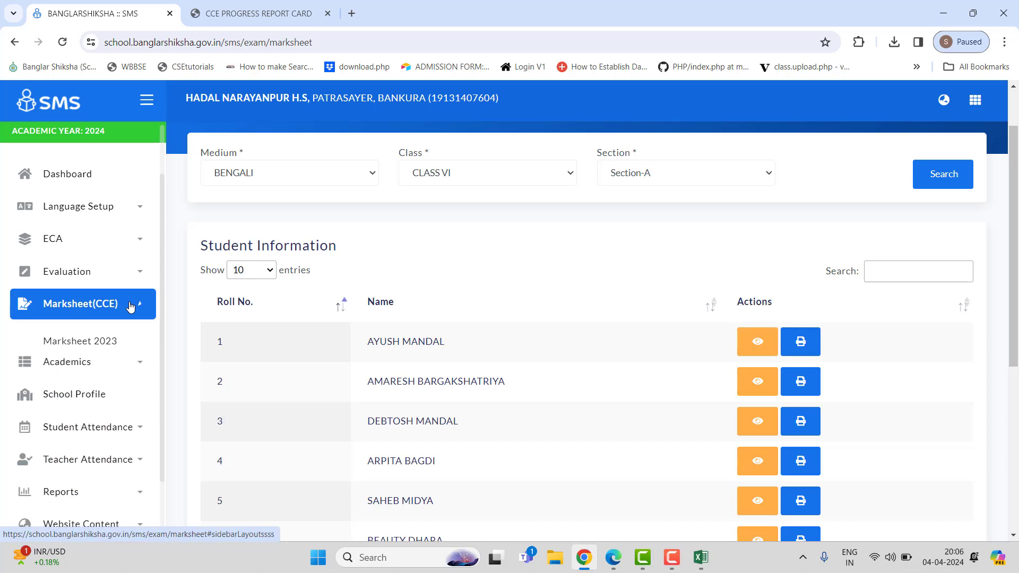
left_click(96, 281)
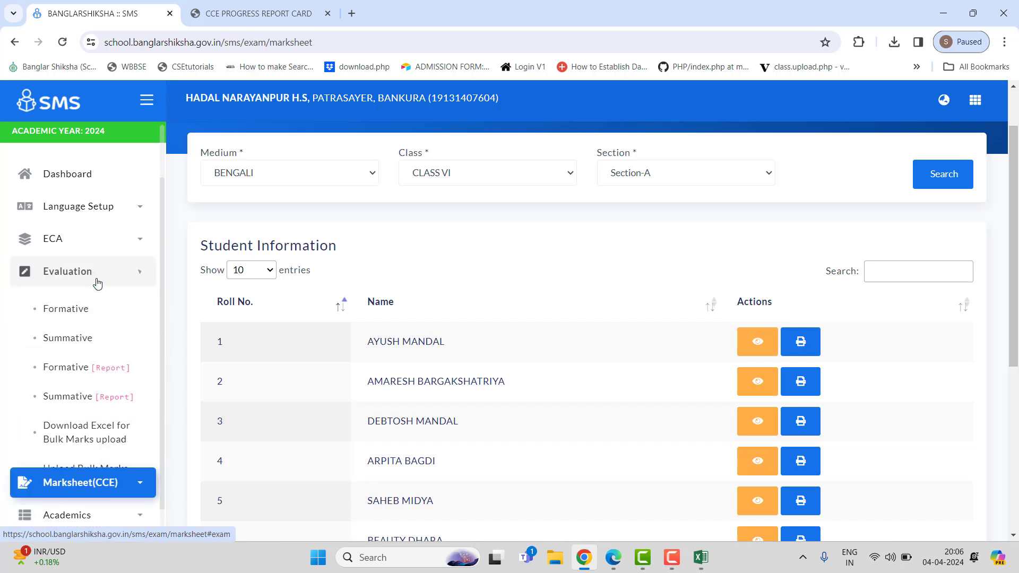
left_click(80, 339)
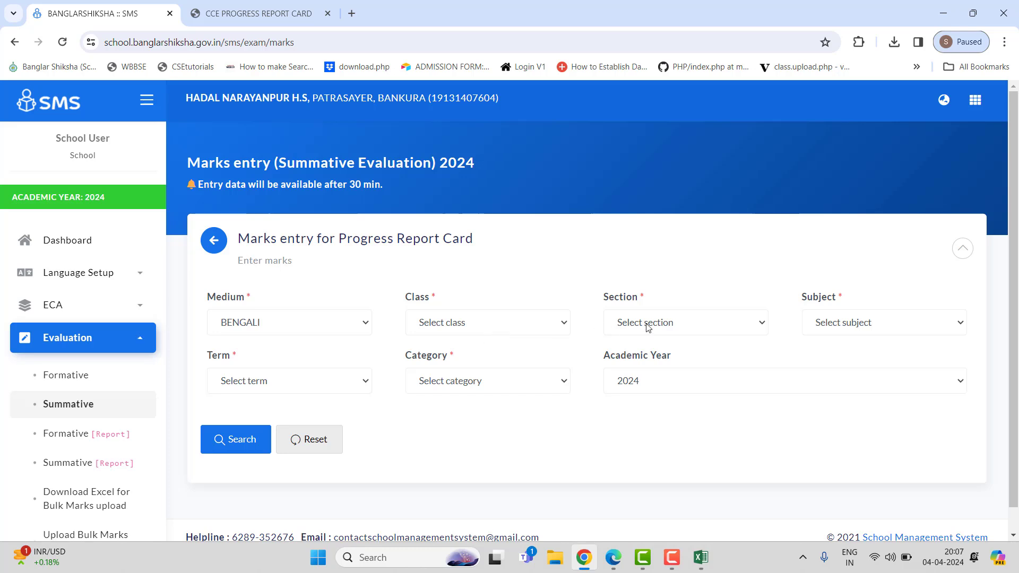
left_click(477, 325)
left_click(480, 364)
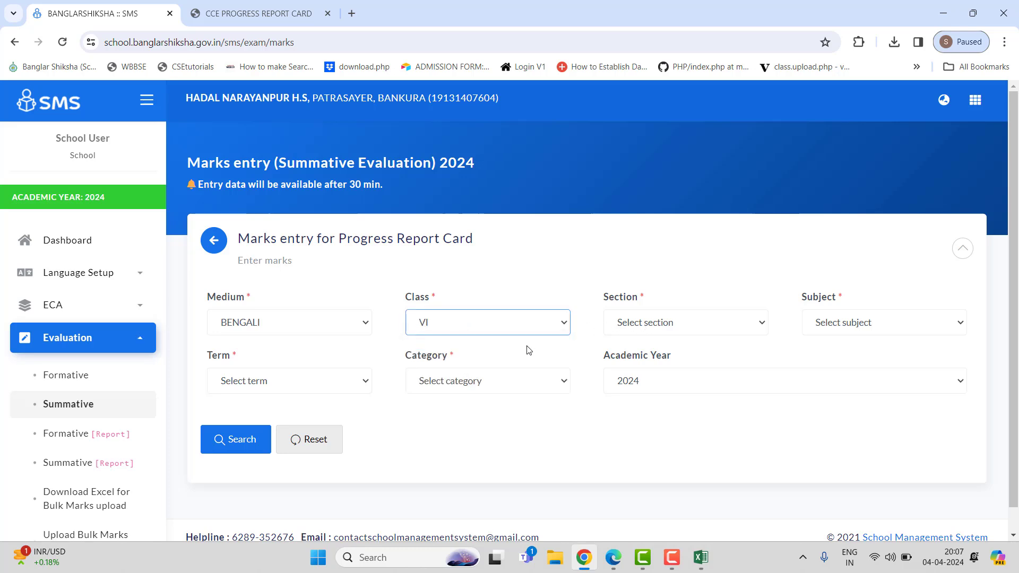
left_click(672, 328)
left_click(639, 354)
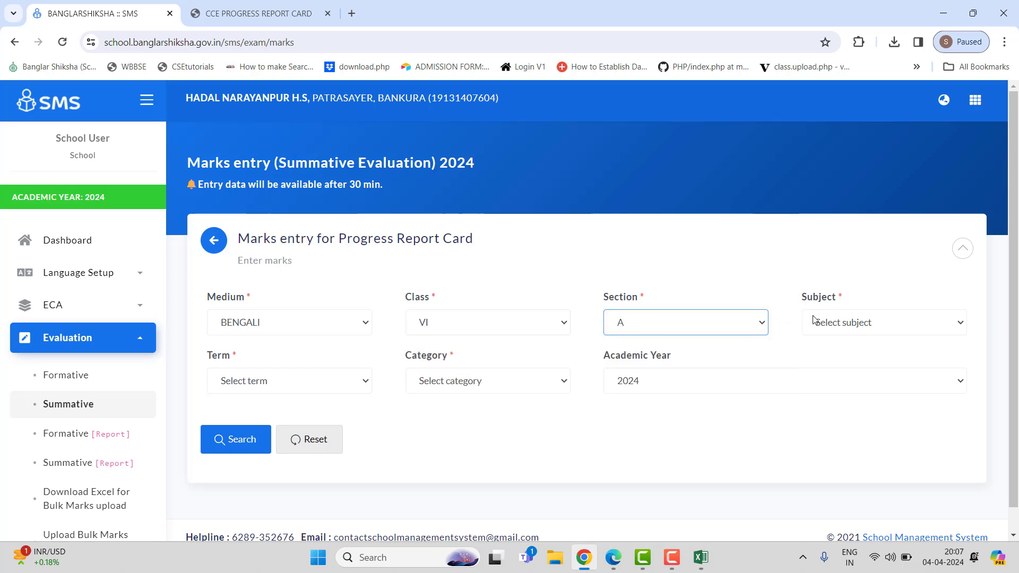
left_click(842, 321)
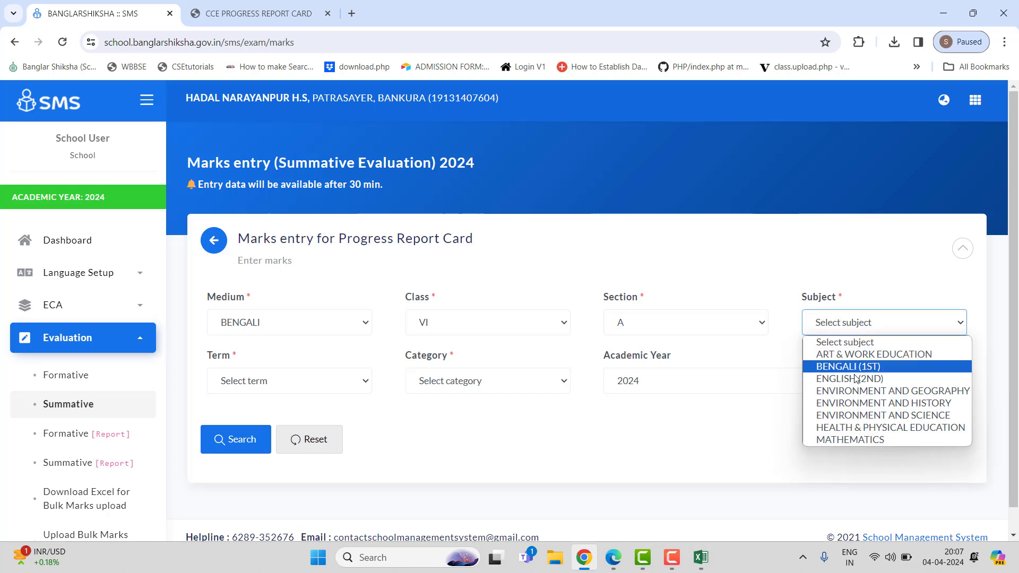
left_click(862, 444)
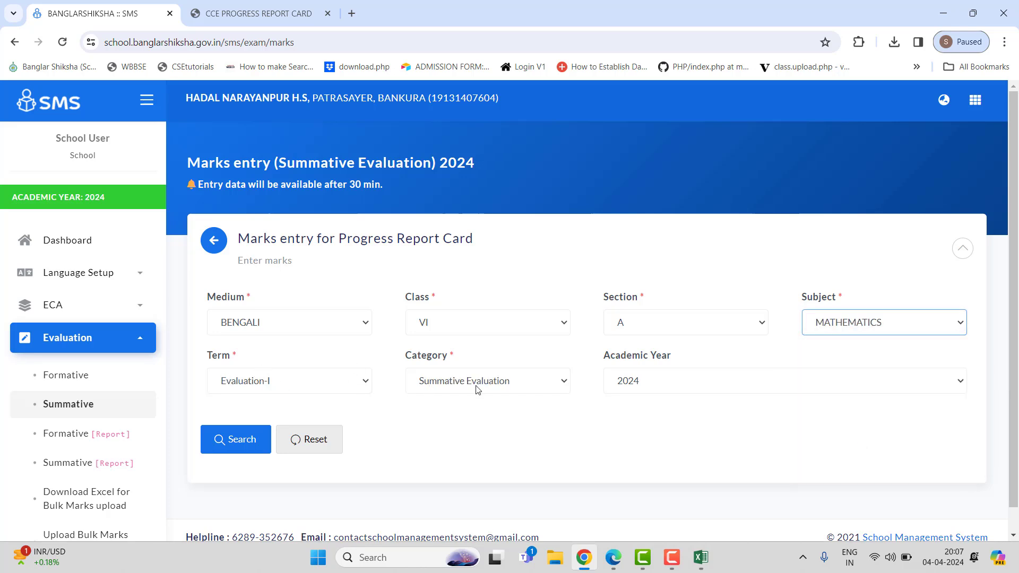
left_click(245, 441)
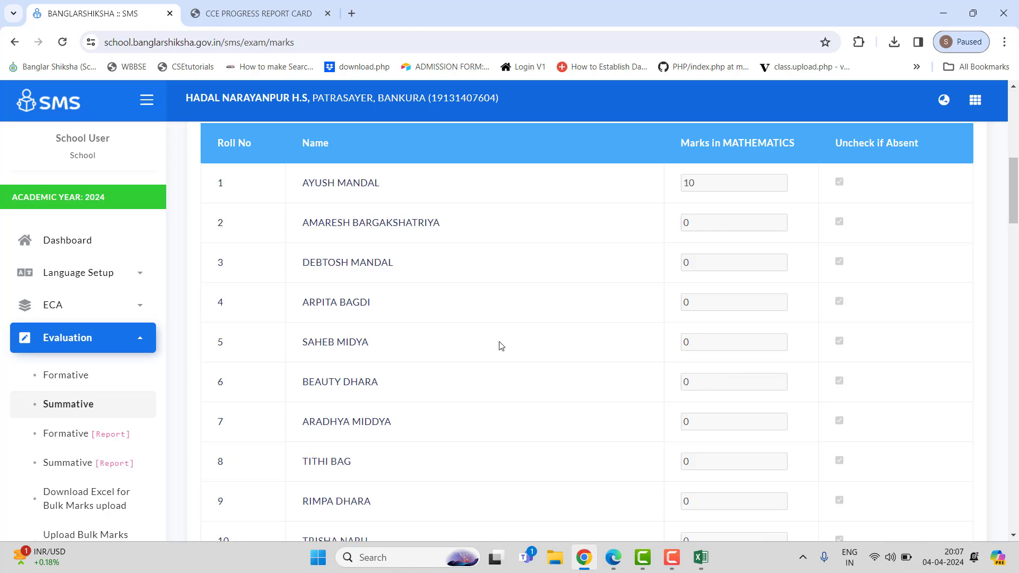
Step: Unlock the submitted Mathematics marks for editing and confirm the unlock
scroll(501, 346, "up", 5)
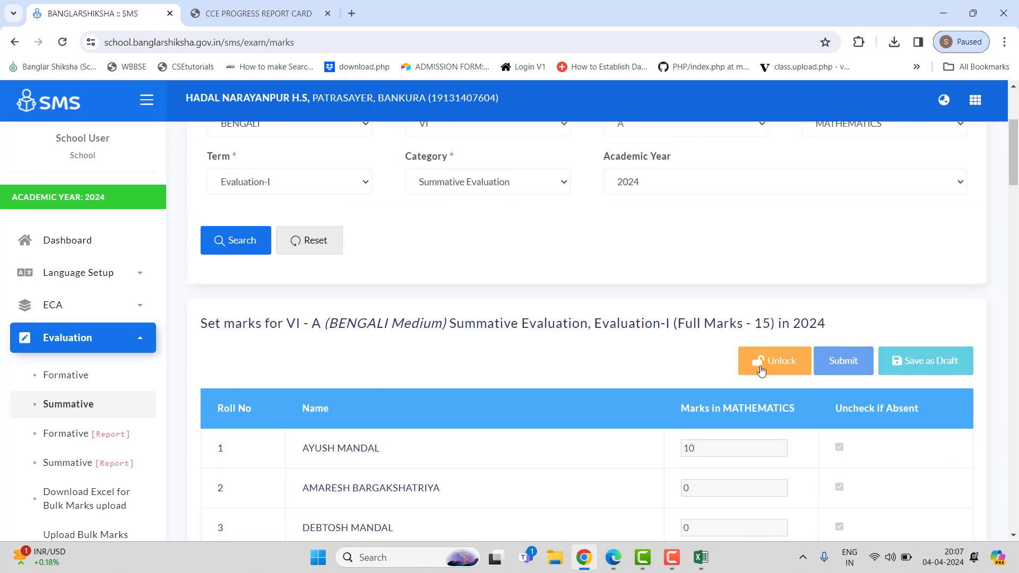
left_click(780, 371)
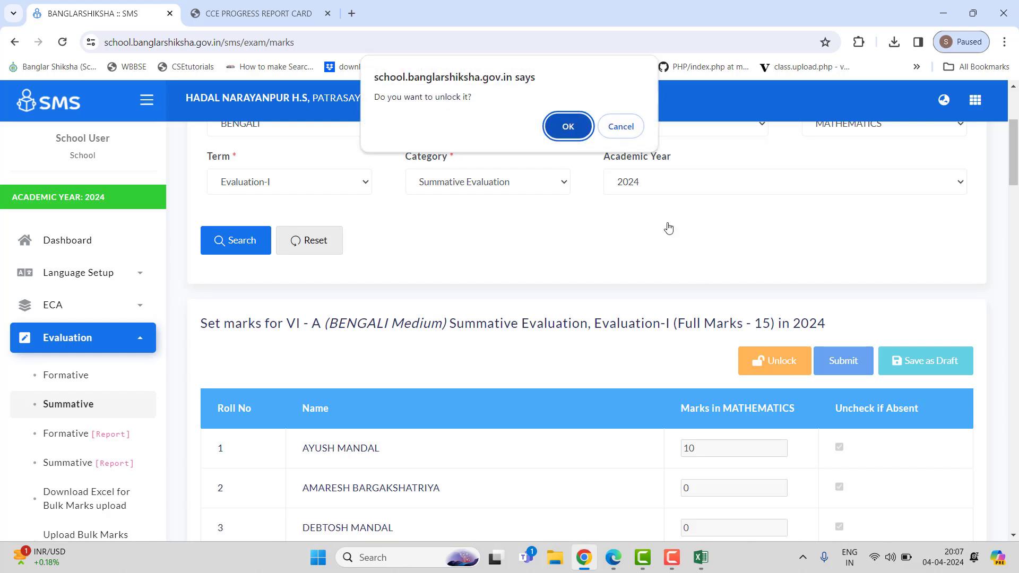
left_click(551, 131)
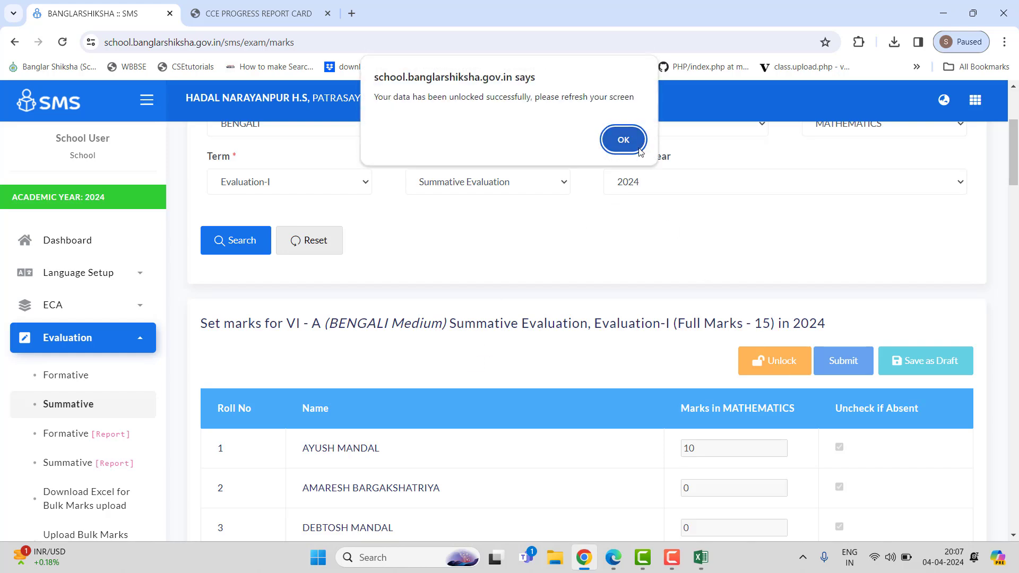
left_click(622, 138)
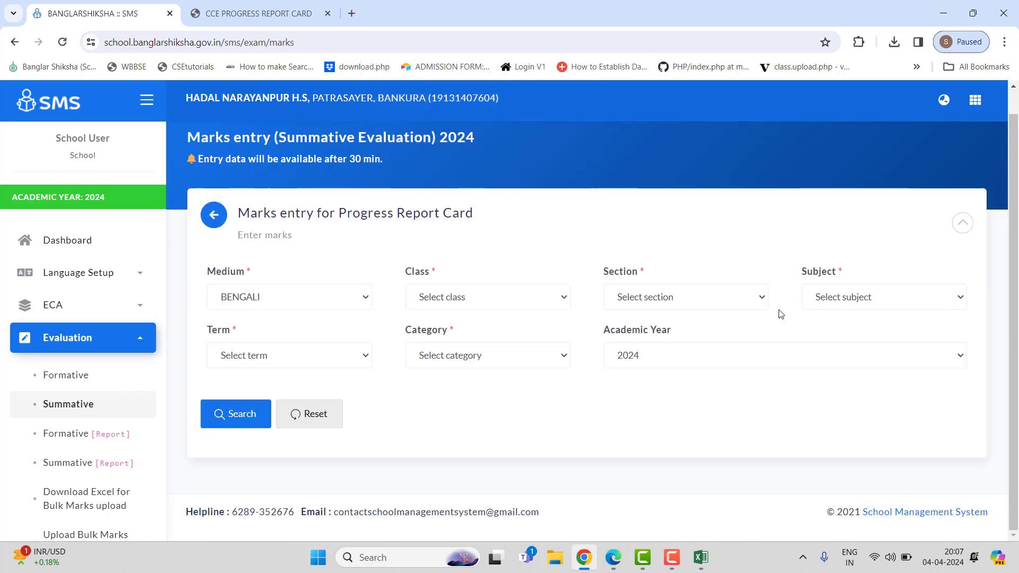
Step: Search again for Class VI section A Mathematics marks, Evaluation-I term, Summative Evaluation category
left_click(506, 293)
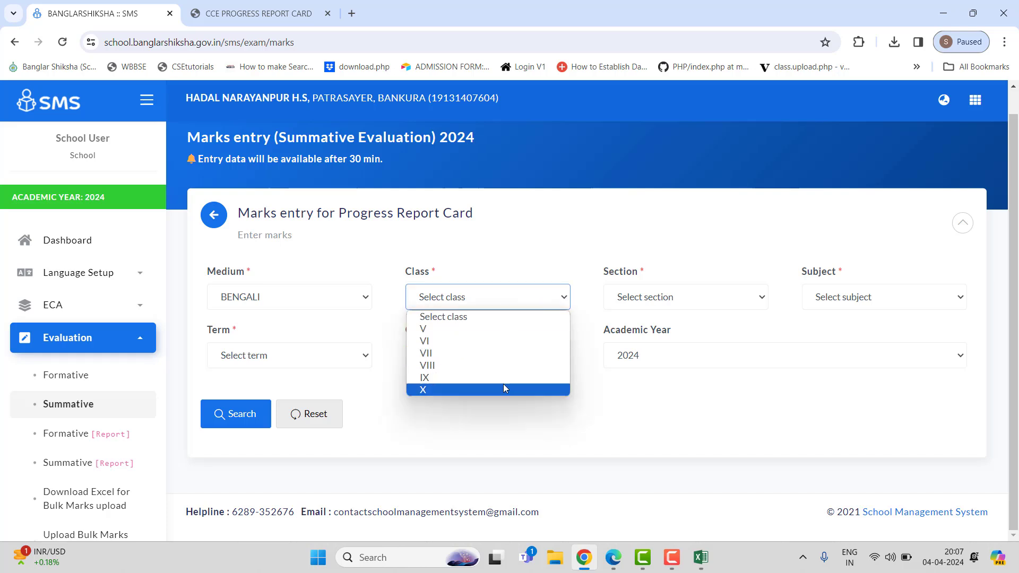
left_click(458, 341)
left_click(732, 302)
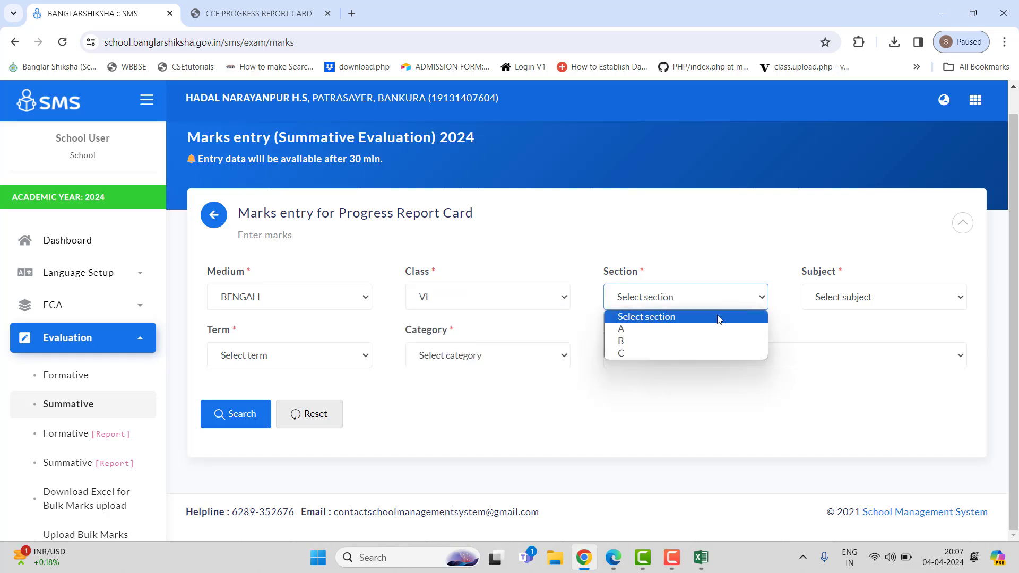
left_click(672, 329)
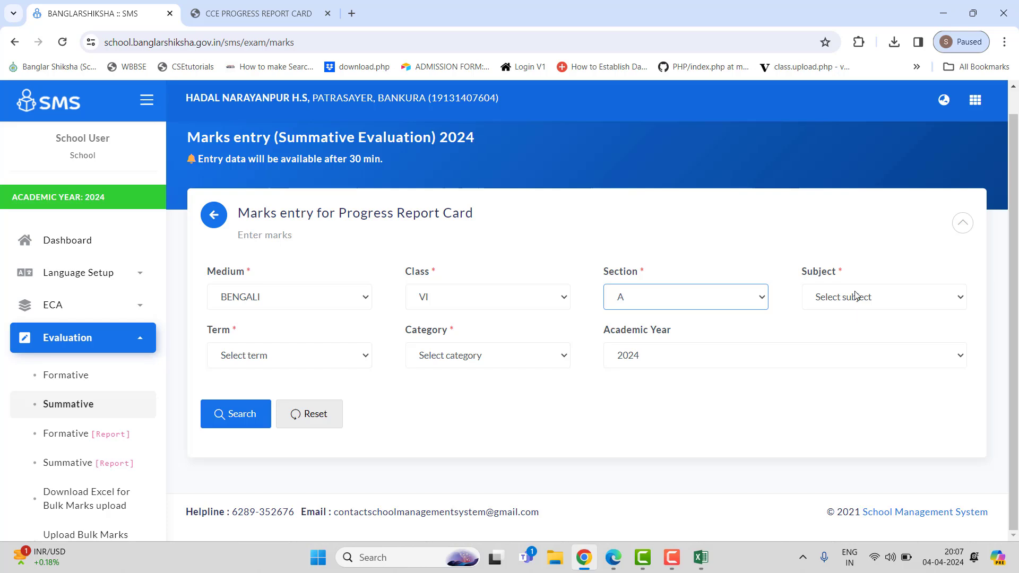
left_click(856, 296)
left_click(864, 414)
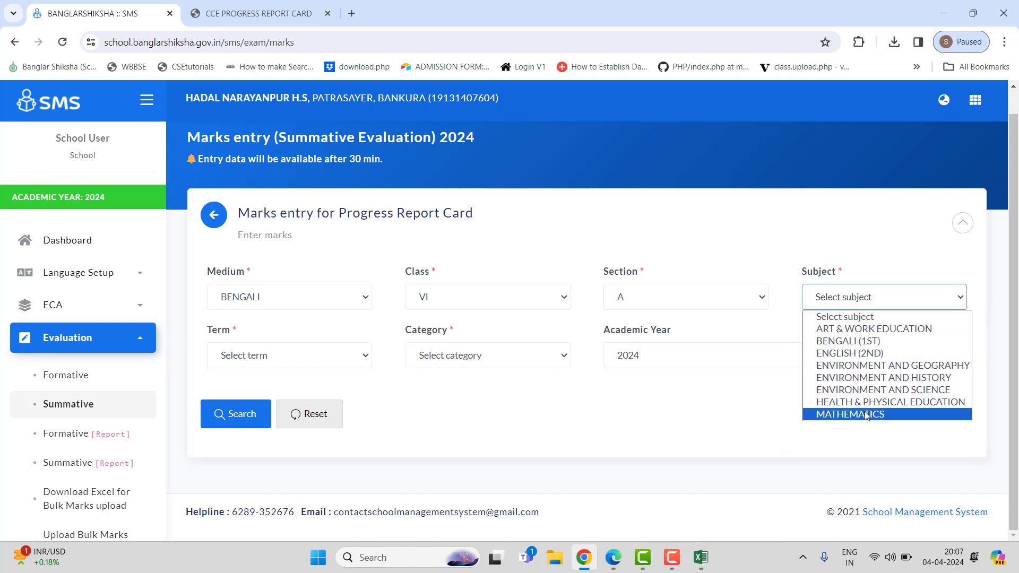
left_click(312, 359)
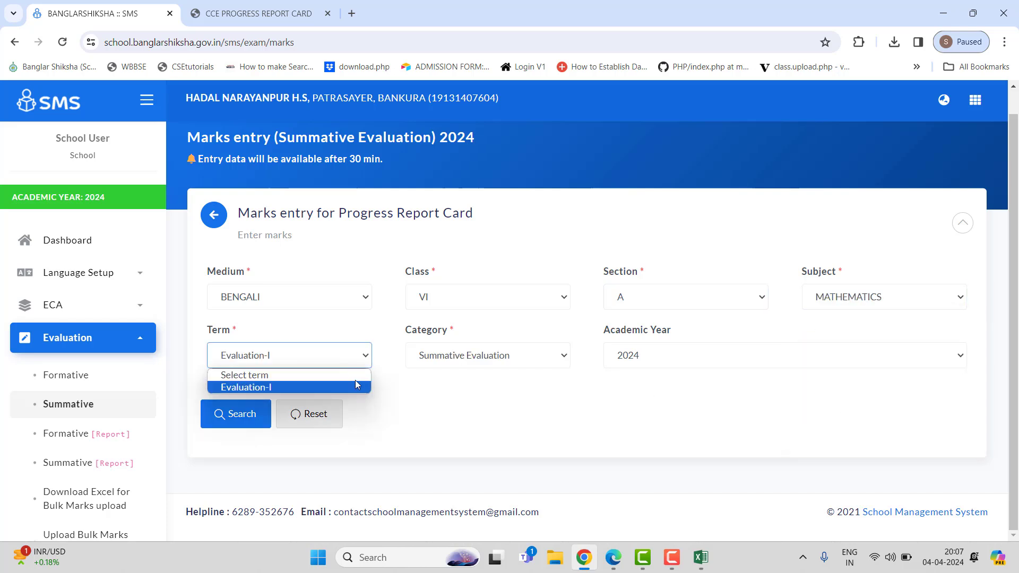
left_click(355, 383)
left_click(457, 358)
left_click(501, 439)
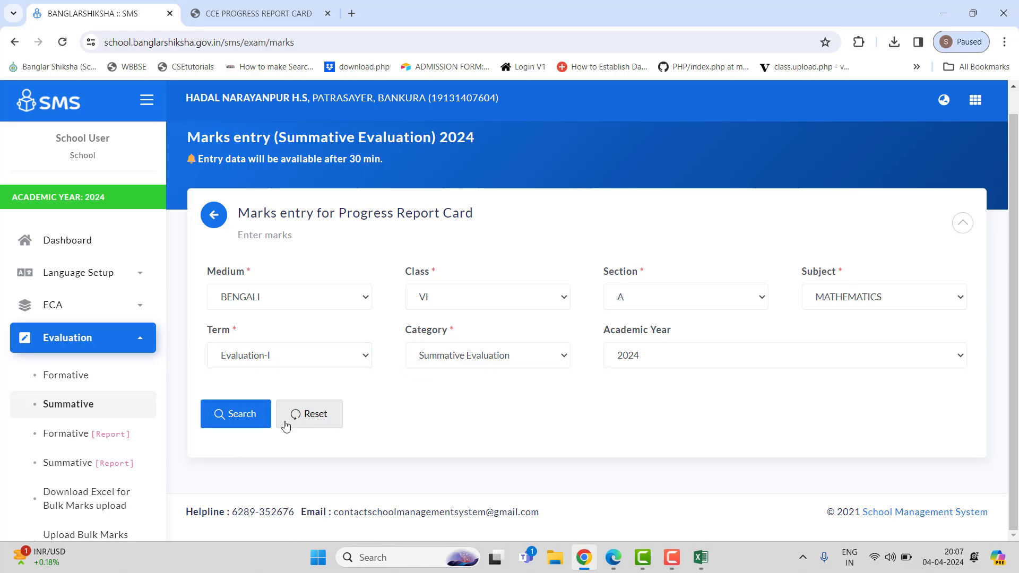
left_click(251, 417)
Step: Set the first student's Mathematics mark to 00 and submit the marks list
scroll(556, 359, "down", 6)
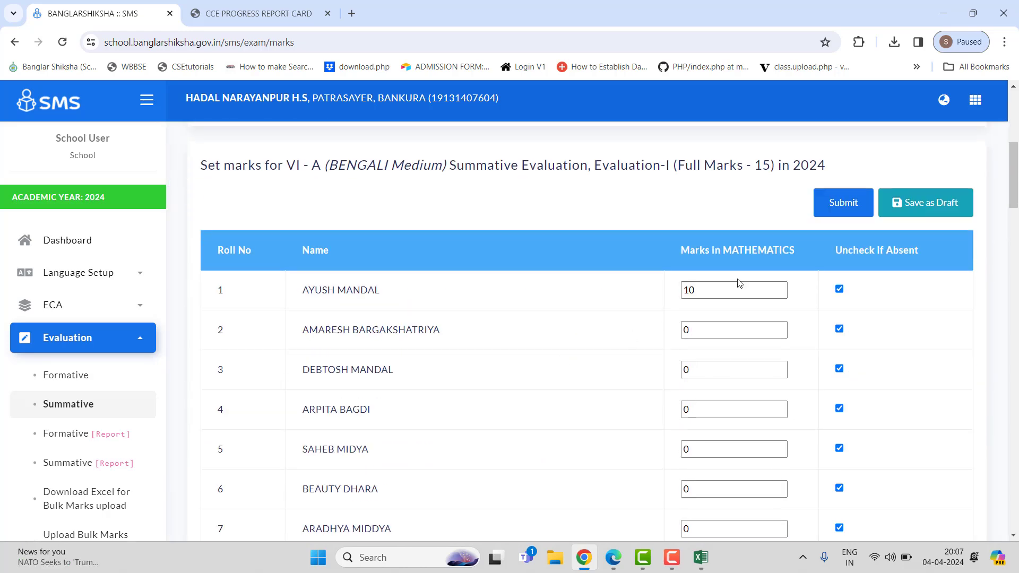
left_click(729, 296)
key("BackSpace")
key("BackSpace")
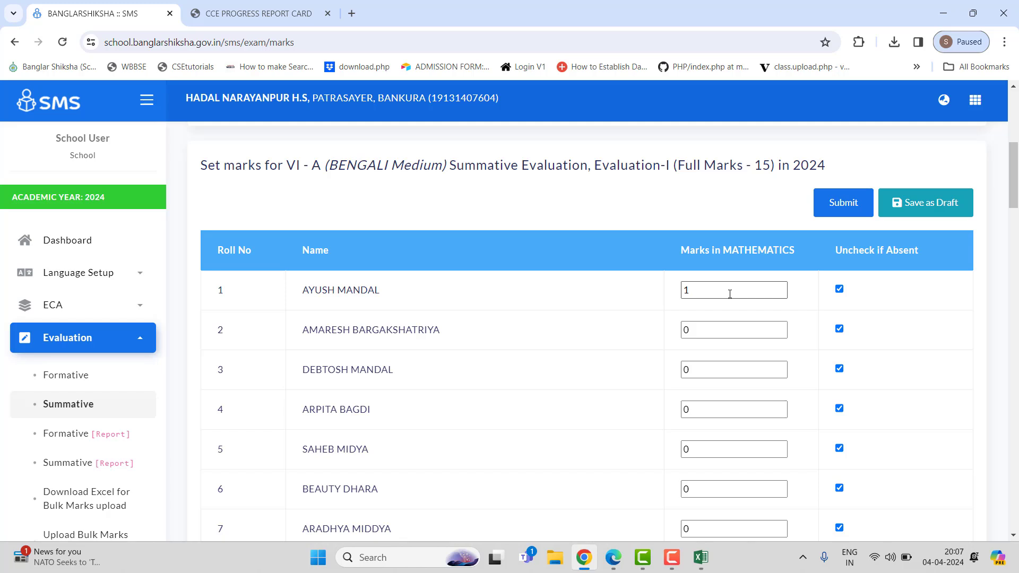
type("0")
left_click(811, 325)
type("0")
left_click(842, 202)
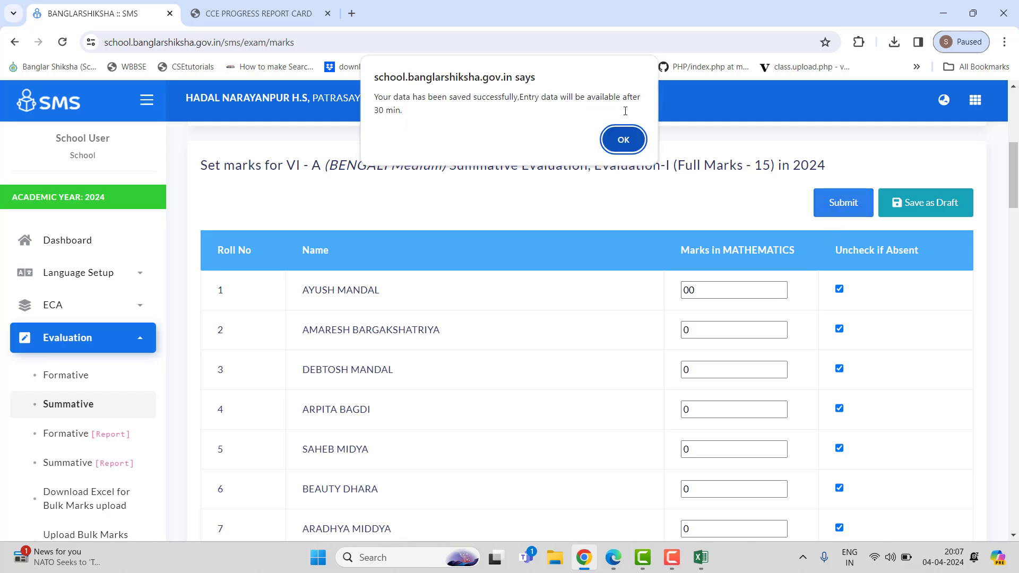
left_click(624, 140)
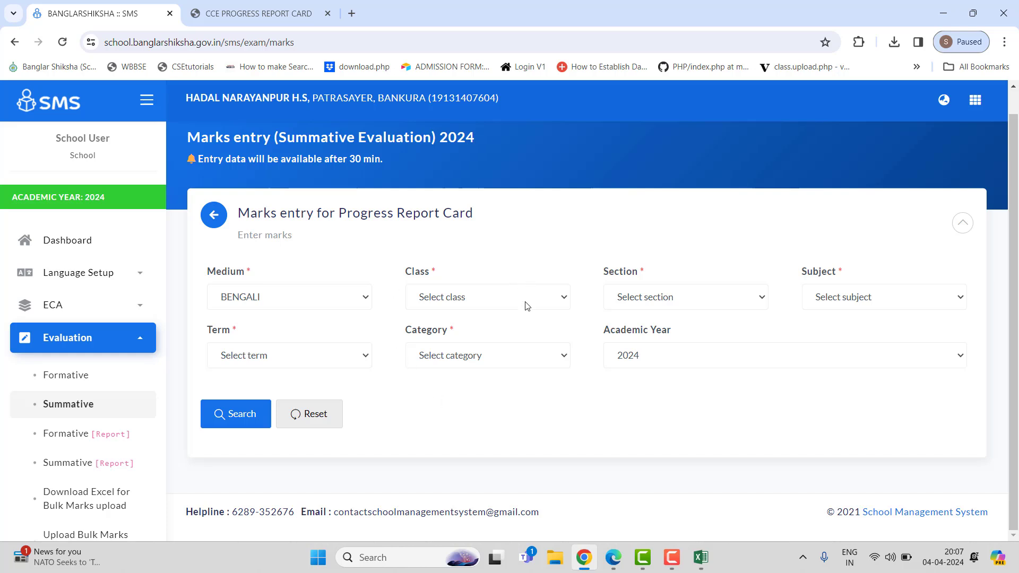
Step: Search Class VI section A Mathematics marks once more to check the submitted entry
left_click(504, 301)
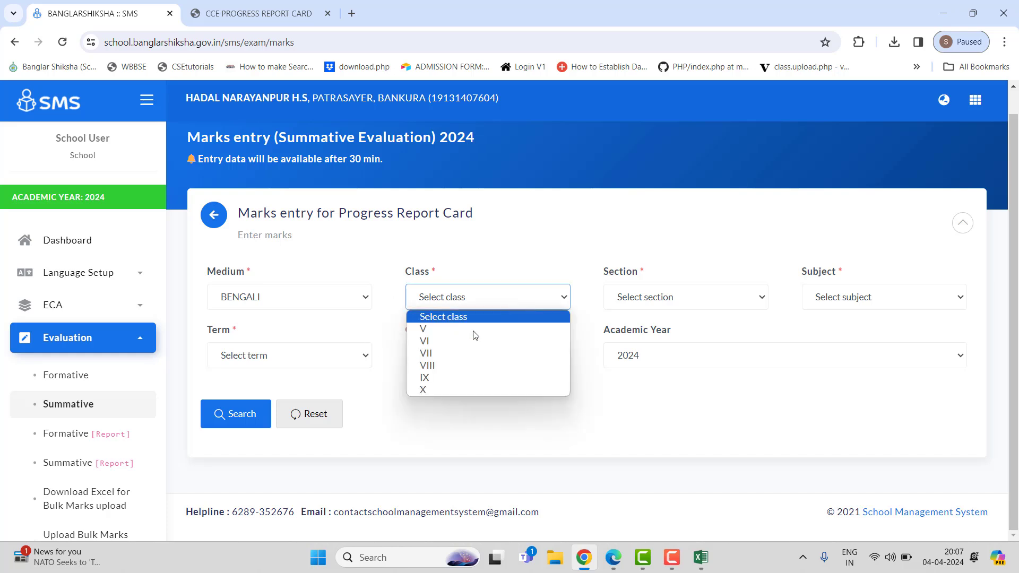
left_click(454, 341)
left_click(640, 296)
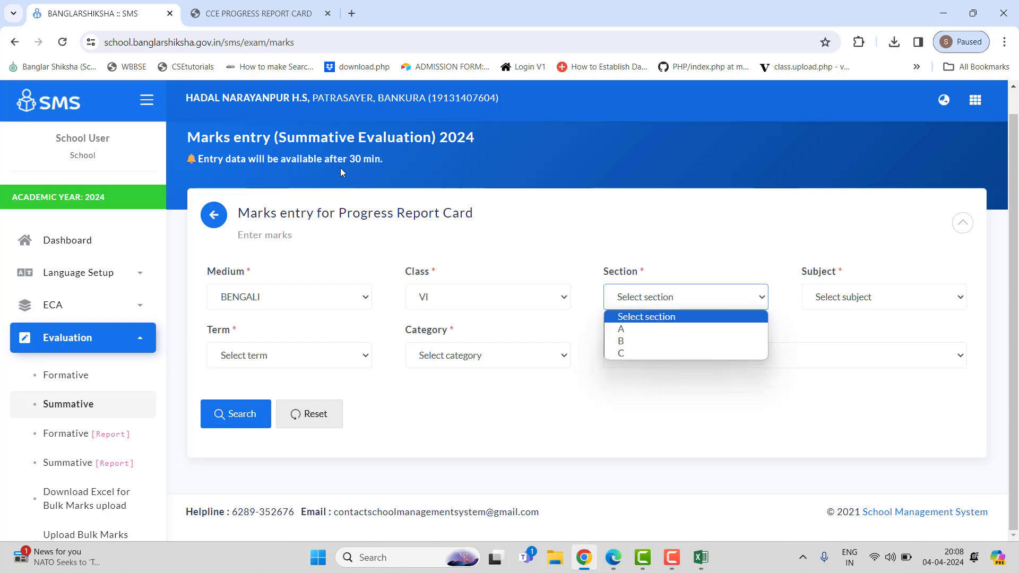
left_click(652, 329)
left_click(834, 303)
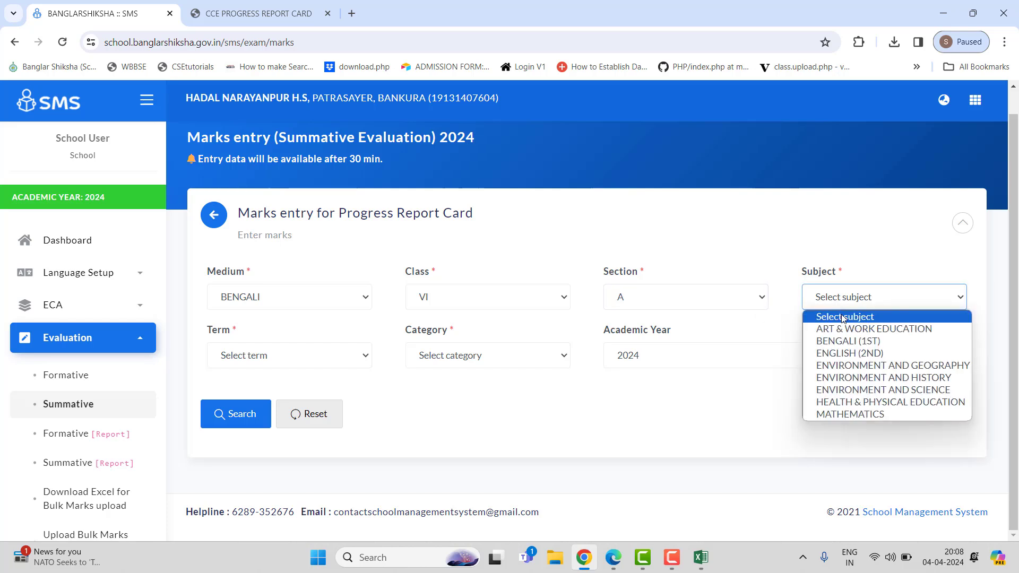
left_click(884, 414)
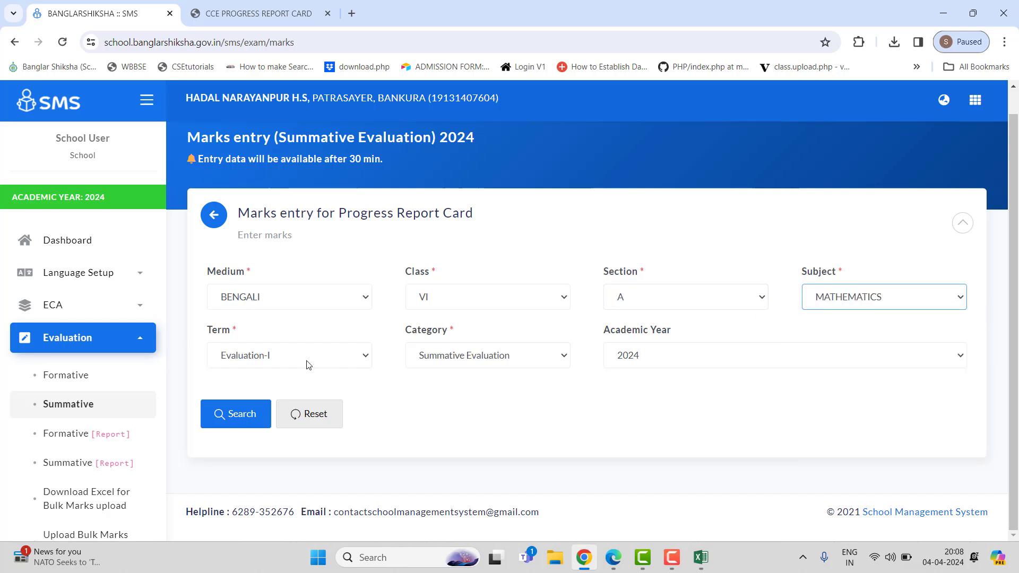
left_click(266, 415)
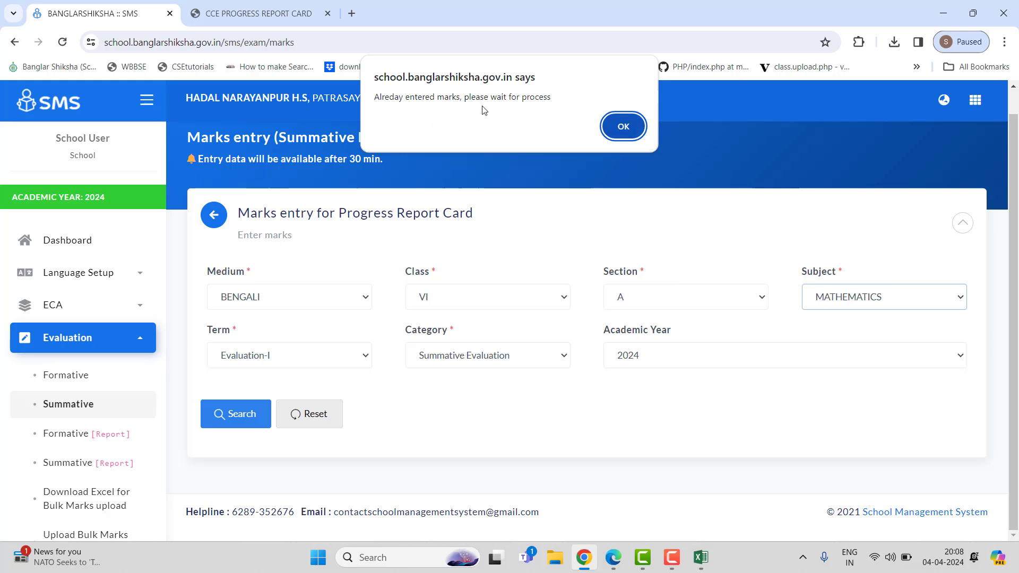
left_click(622, 127)
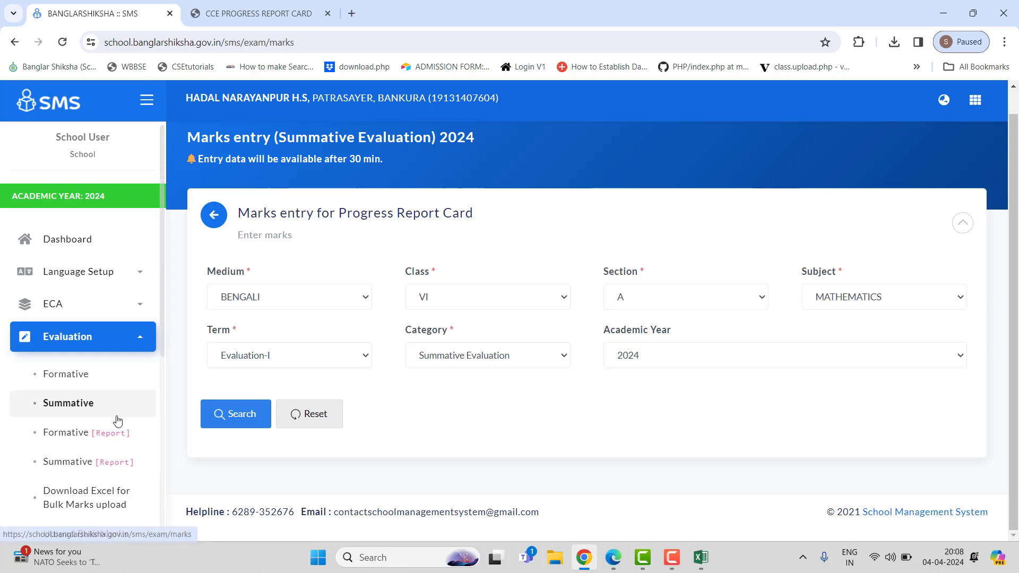
scroll(114, 417, "down", 3)
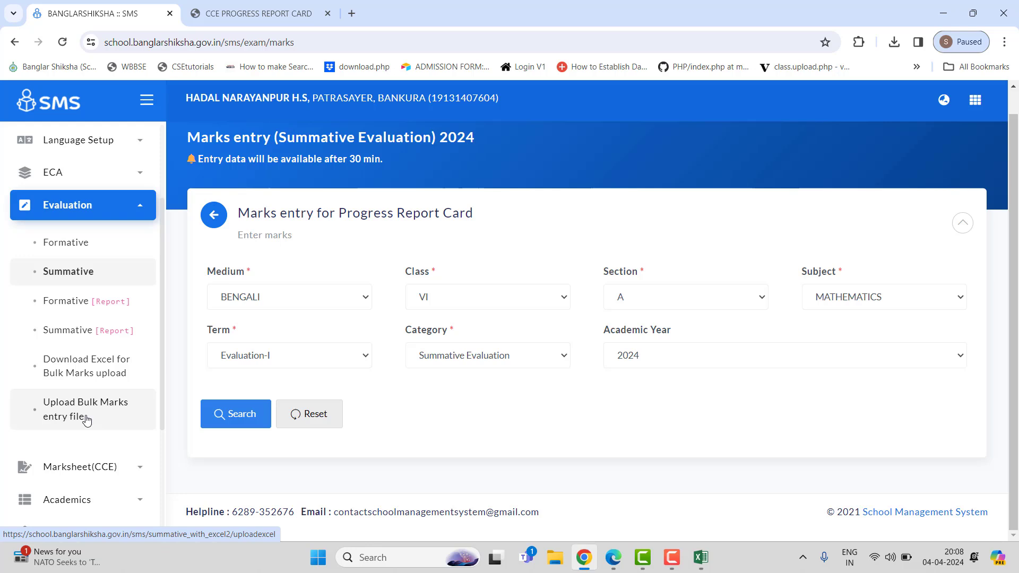
scroll(88, 420, "up", 1)
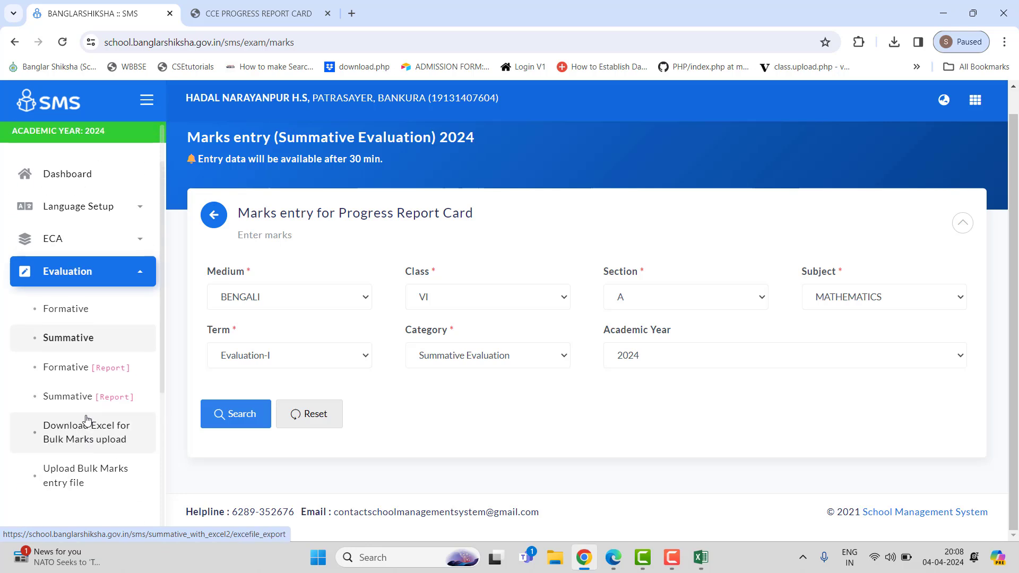